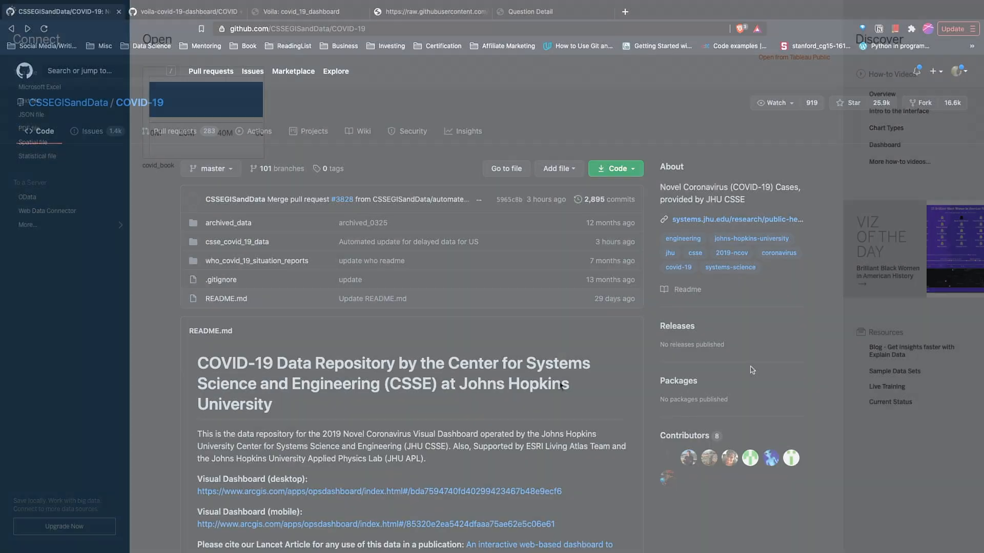
- Examine the Johns Hopkins COVID-19 repository page and the introduction and library imports of the COVID + ARIMA.ipynb notebook
scroll(955, 378, "down", 1)
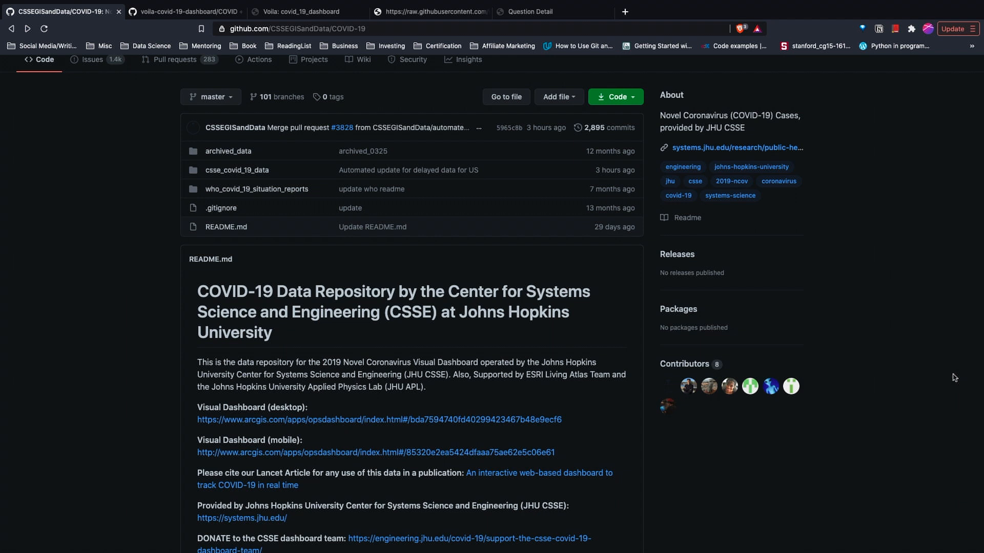
scroll(955, 378, "up", 3)
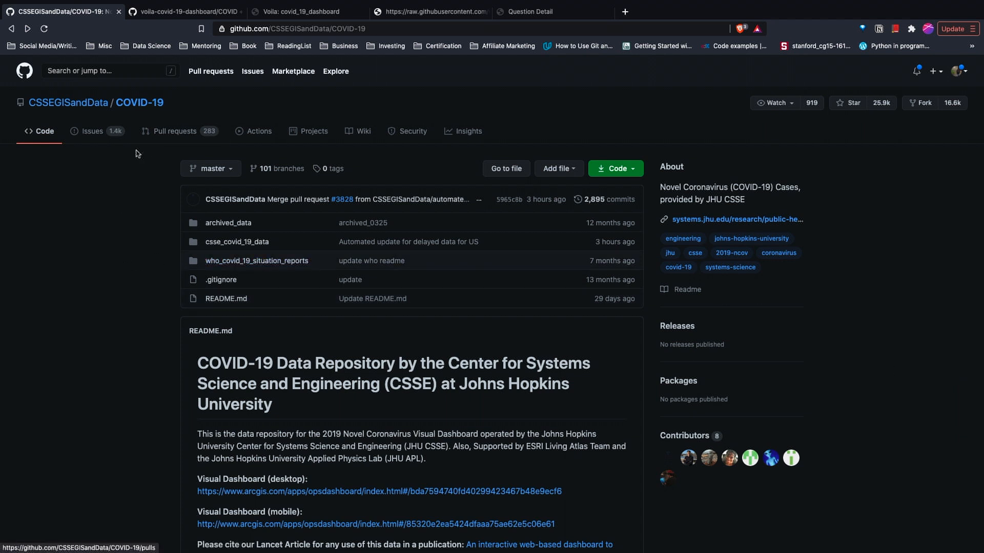
left_click(178, 11)
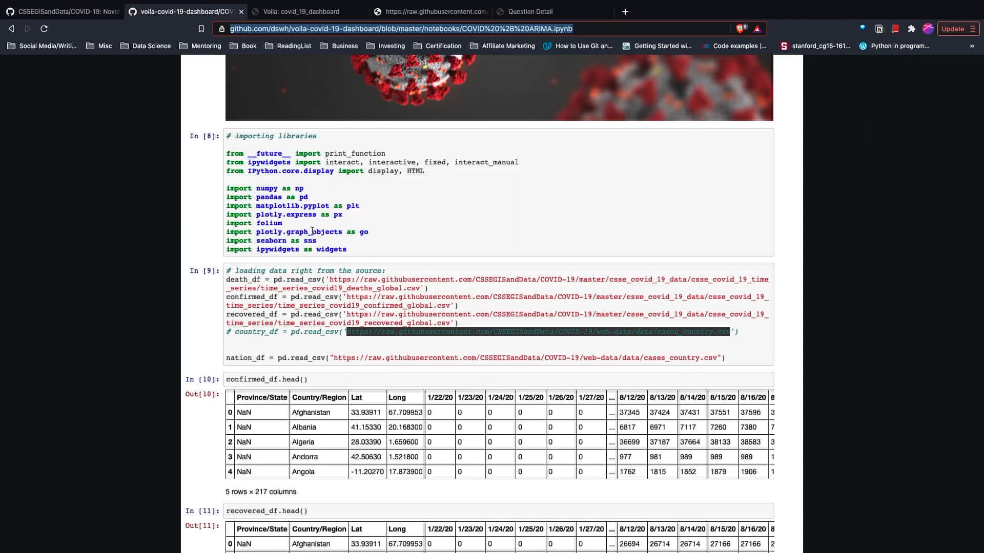
scroll(312, 230, "up", 10)
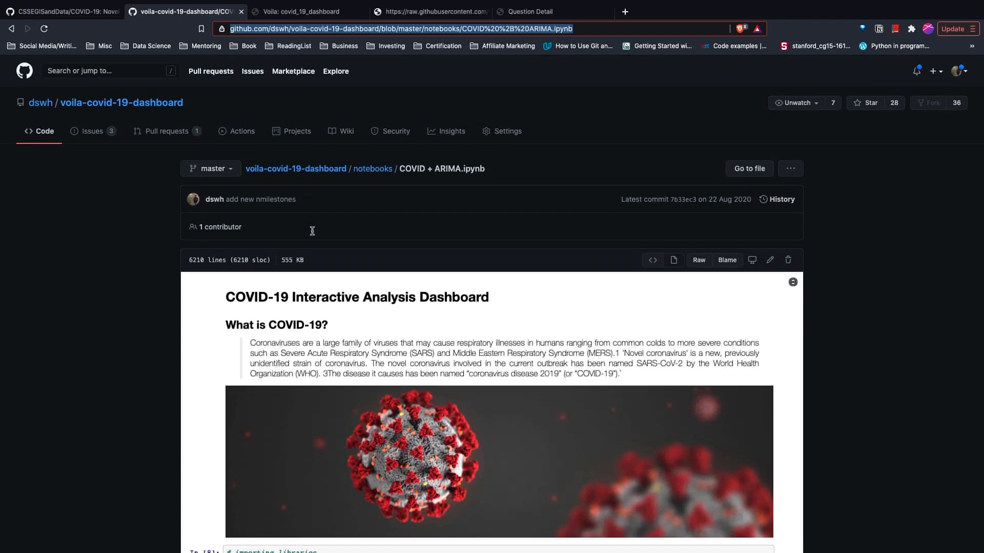
scroll(312, 230, "down", 5)
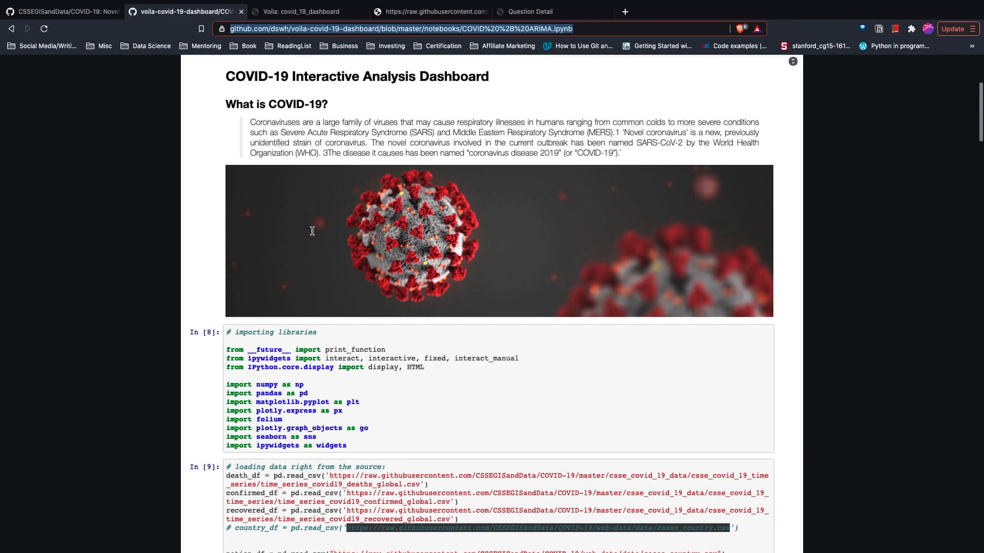
scroll(312, 231, "down", 1)
scroll(312, 231, "down", 4)
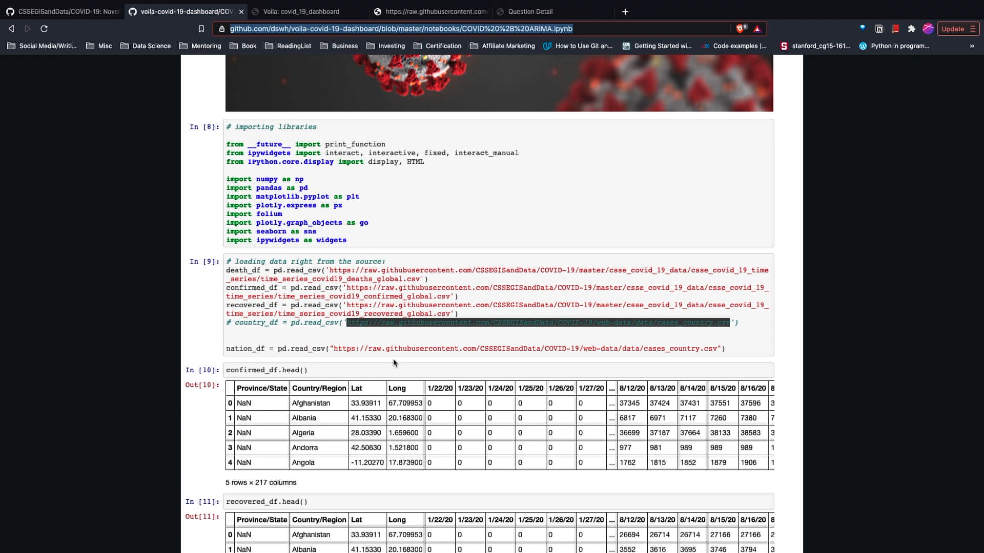
- Examine the deaths, confirmed and recovered time-series CSV addresses in the notebook's data loading cell
left_click(386, 269)
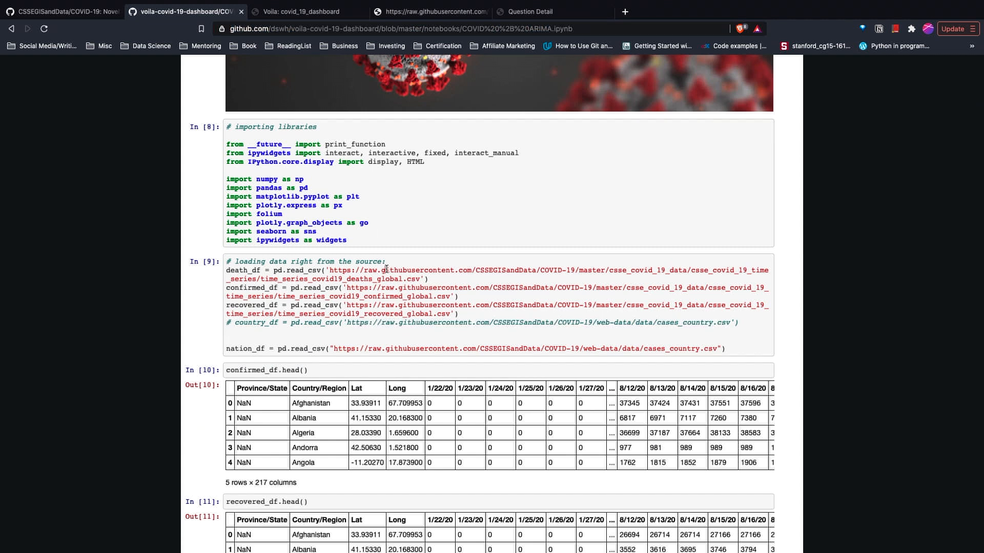
scroll(386, 269, "down", 1)
left_click_drag(467, 220, 749, 233)
left_click(603, 246)
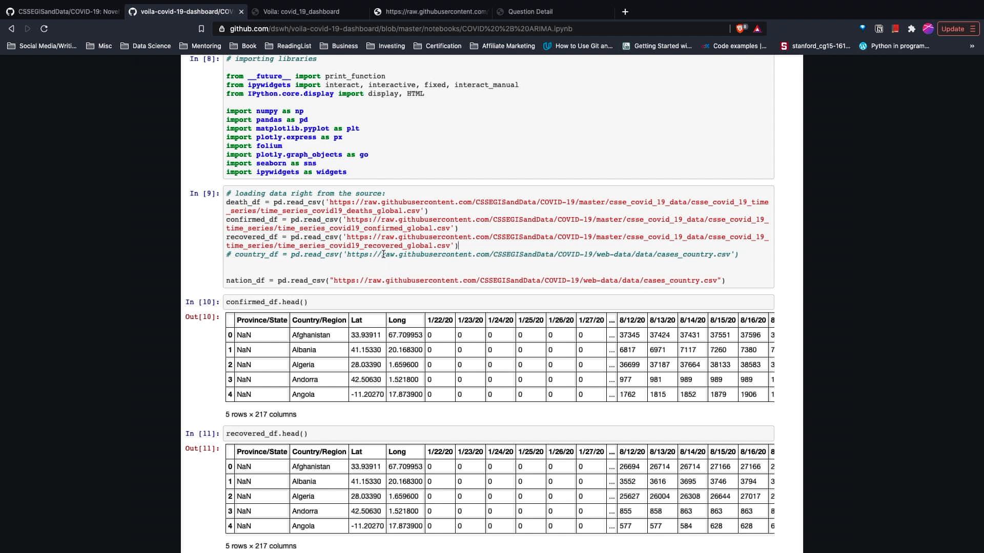
- Highlight the cases_country.csv address in the commented country_df line and view the raw CSV file in the browser
left_click_drag(346, 255, 732, 254)
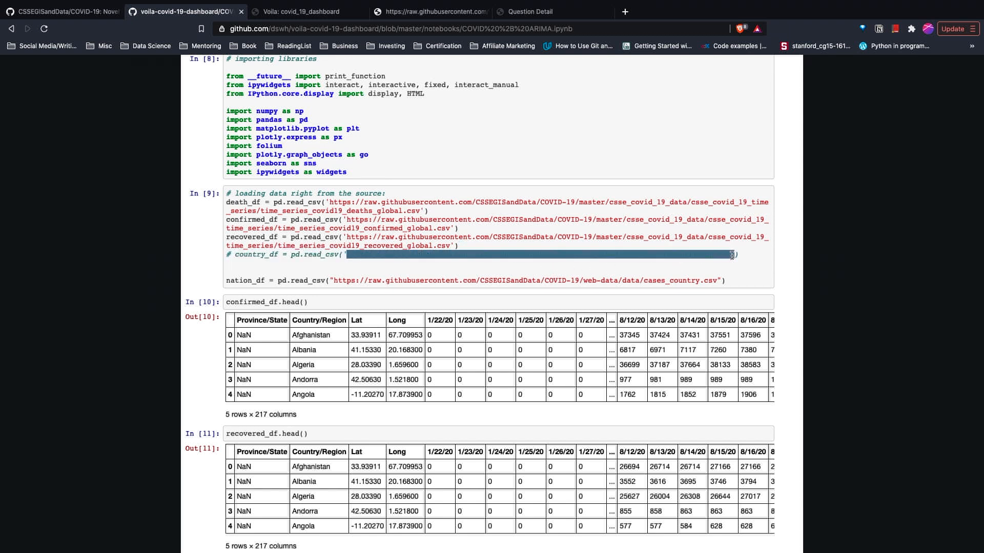
key("shift+Left")
left_click(390, 263)
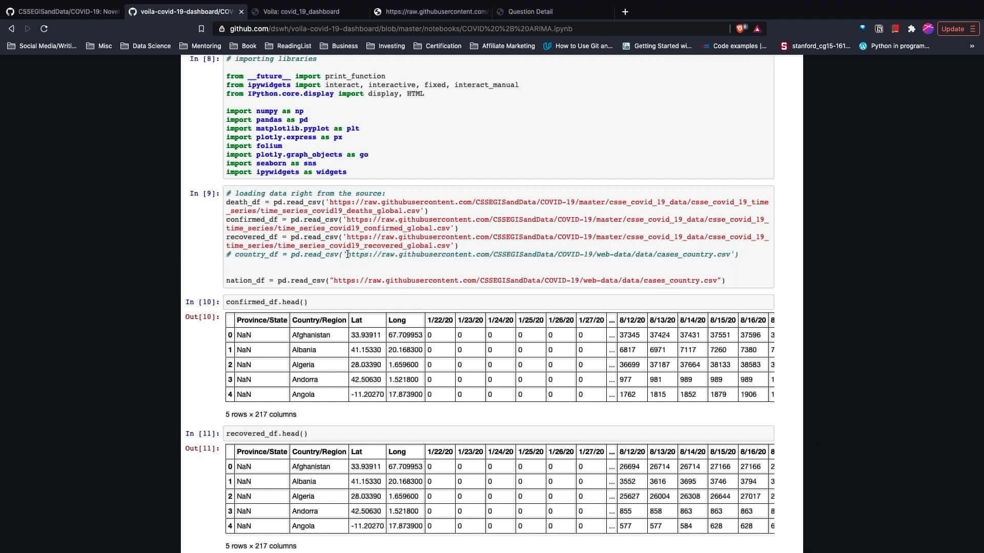
left_click_drag(348, 255, 731, 258)
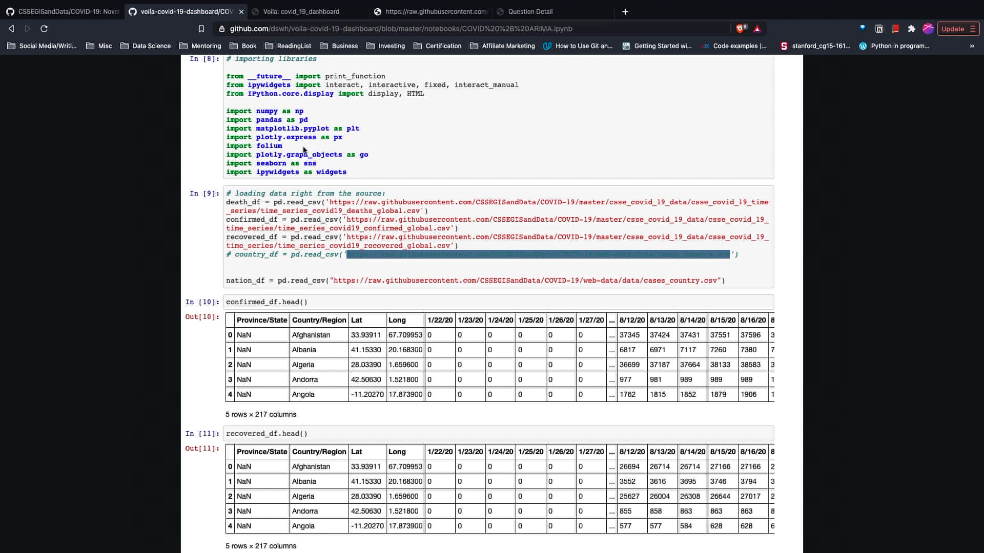
left_click(453, 274)
left_click(452, 12)
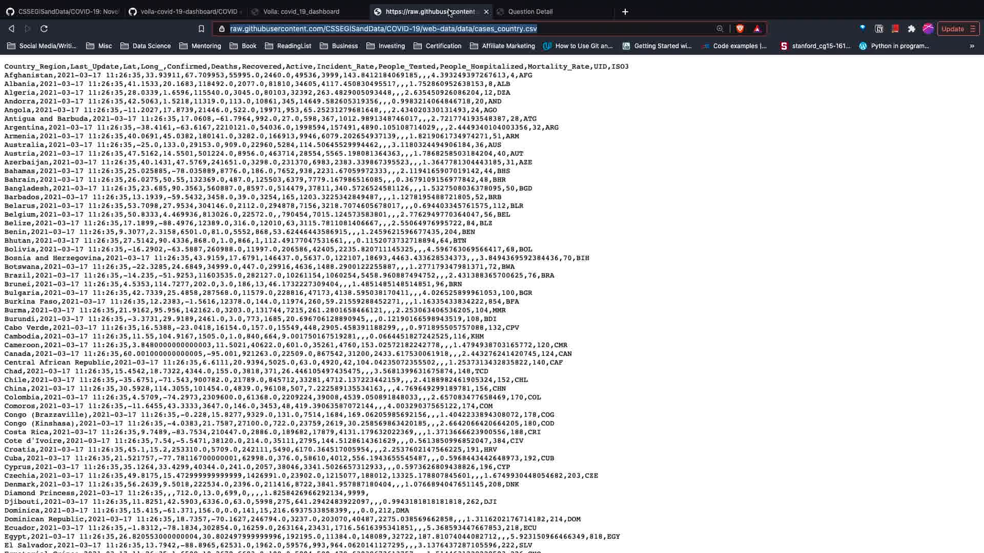
scroll(317, 233, "down", 1)
- Examine the Voila COVID-19 dashboard, including its case totals, country table, worst-hit countries charts and other plots
left_click(297, 15)
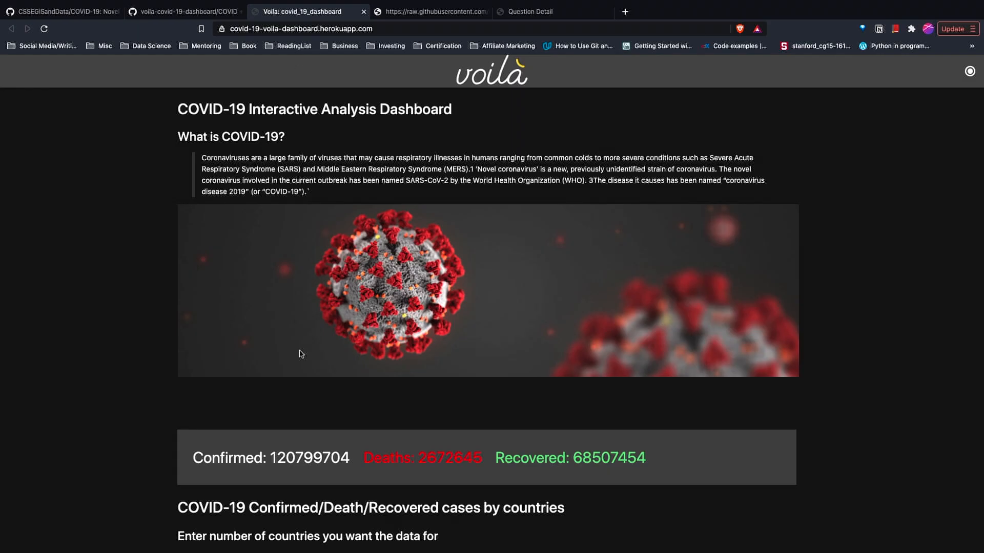
scroll(302, 354, "down", 3)
scroll(301, 354, "up", 2)
scroll(302, 353, "down", 5)
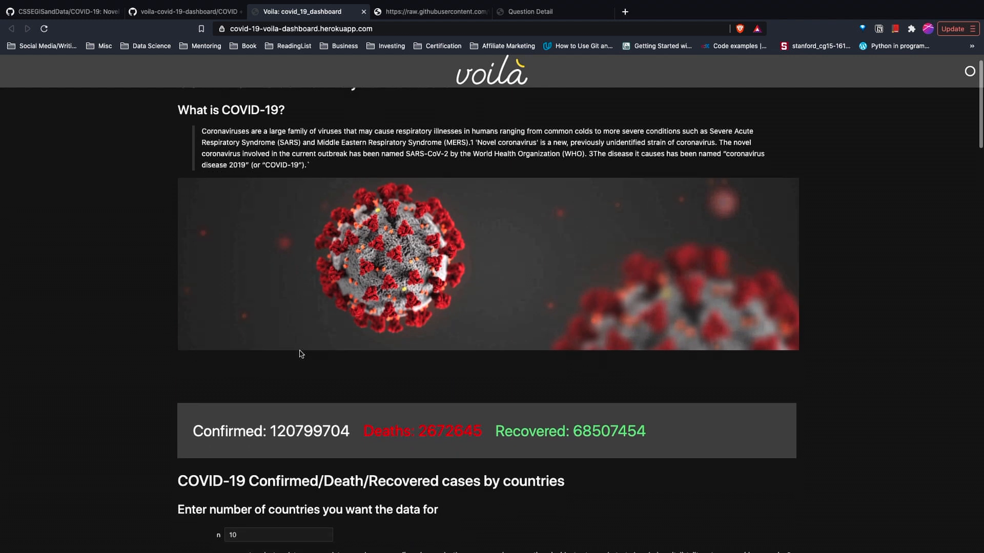
scroll(302, 354, "down", 3)
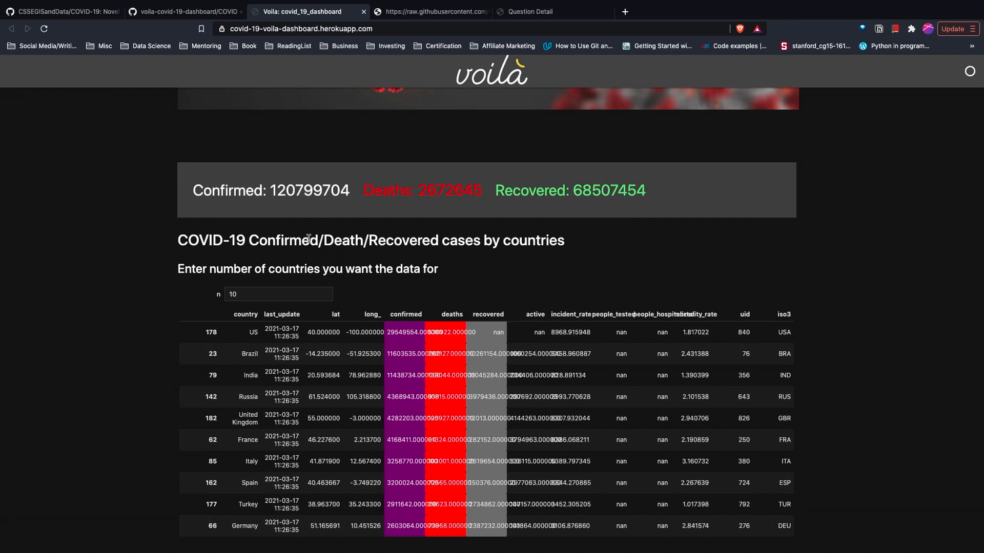
scroll(597, 335, "down", 2)
scroll(597, 334, "down", 3)
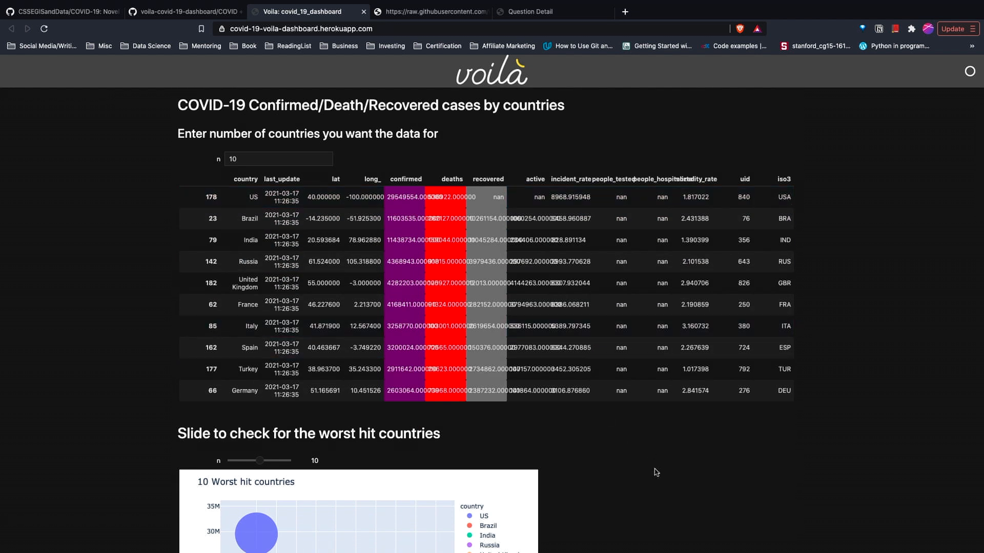
scroll(656, 471, "down", 20)
scroll(655, 472, "up", 15)
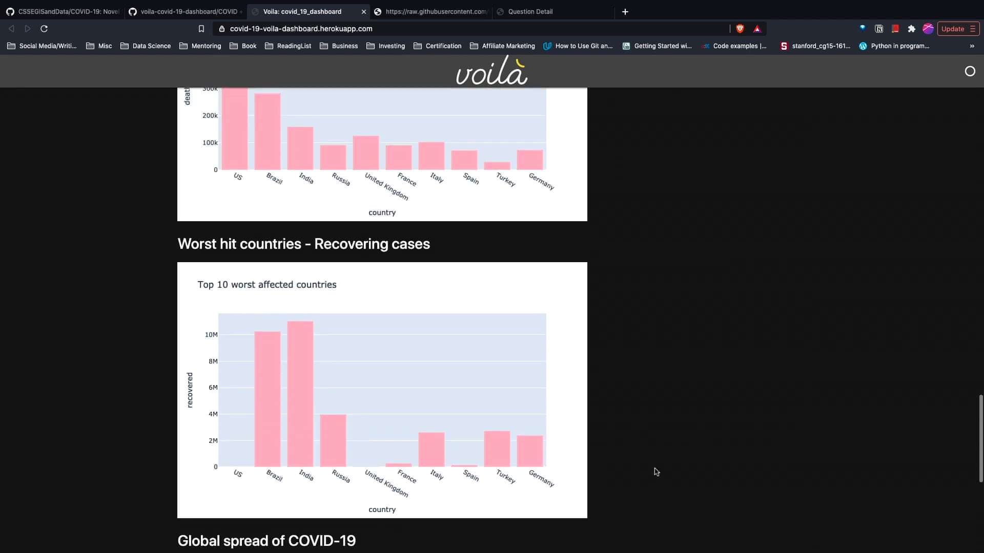
scroll(656, 472, "up", 20)
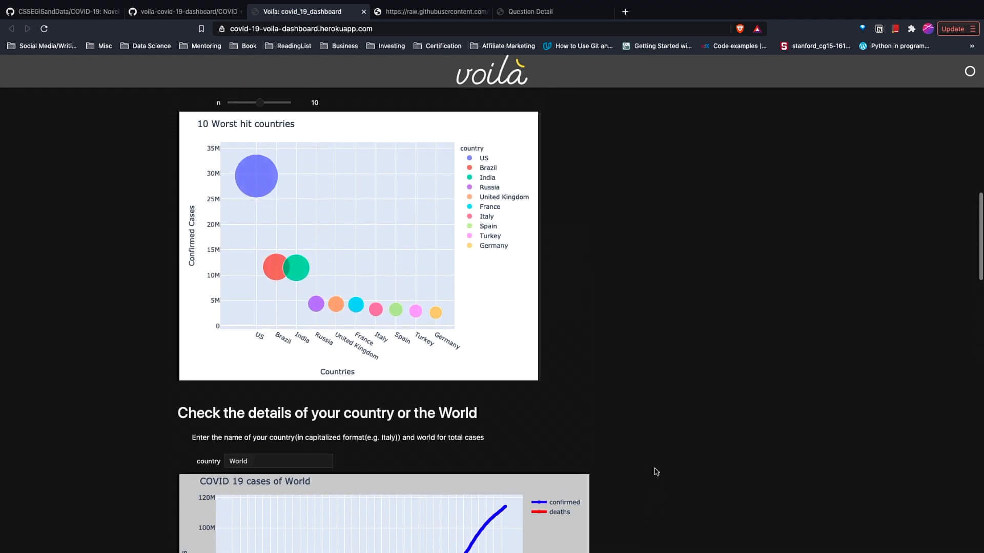
scroll(656, 471, "up", 20)
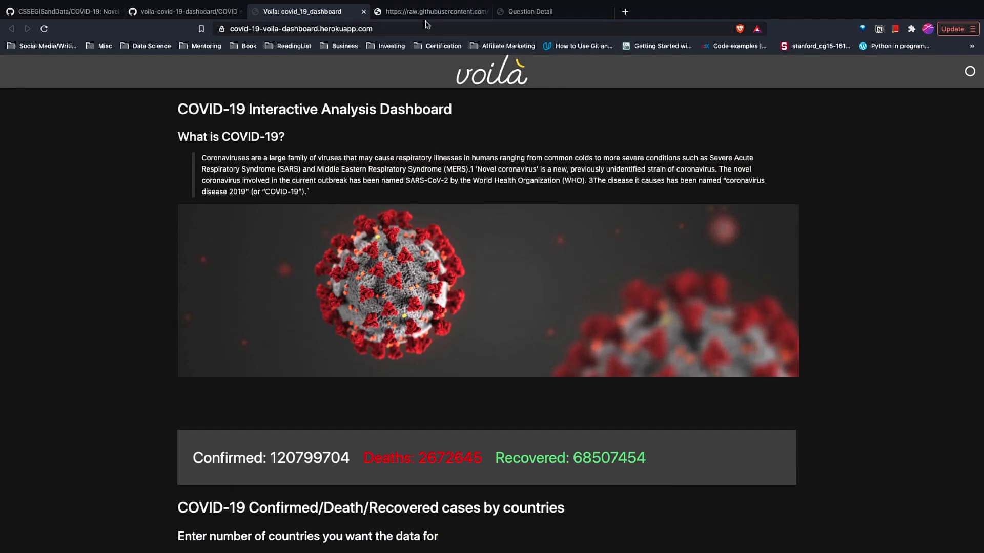
- Revisit the raw cases_country.csv page, switch to Tableau Public and open the Web Data Connector
left_click(439, 12)
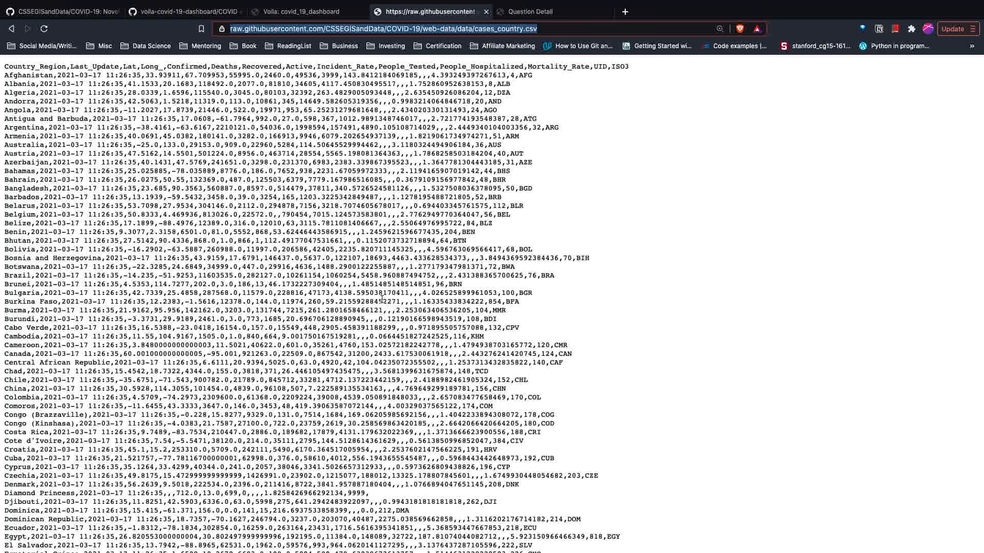
key("ctrl+Left")
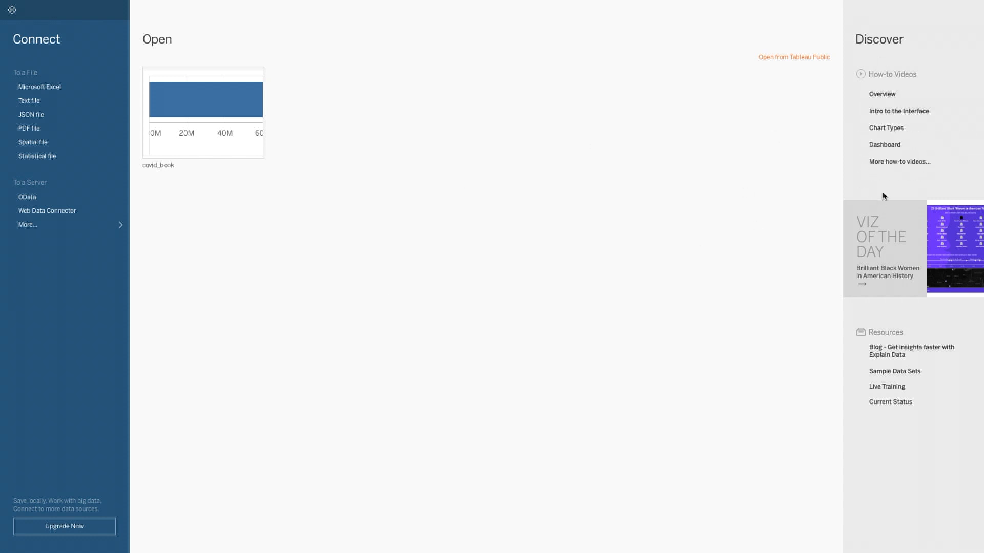
mouse_move(887, 95)
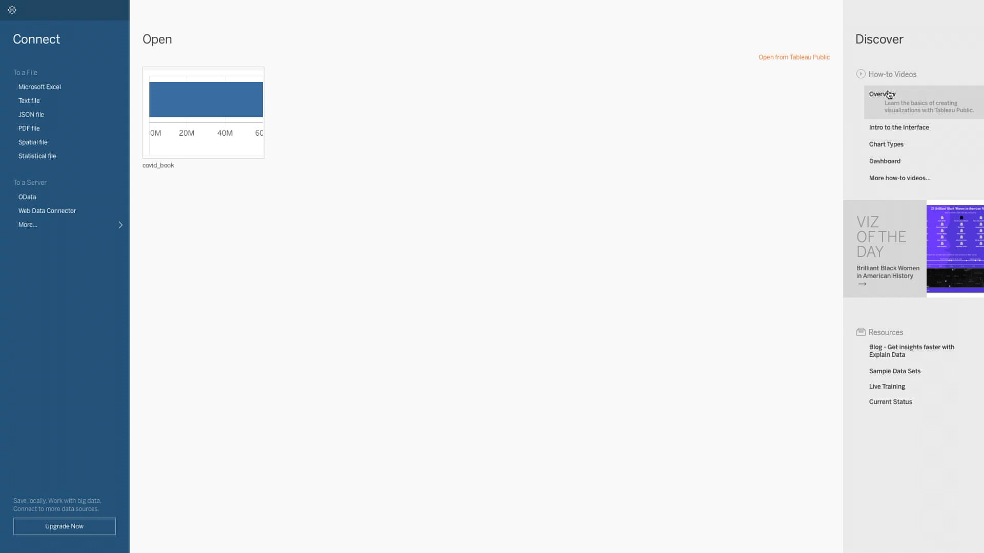
mouse_move(888, 128)
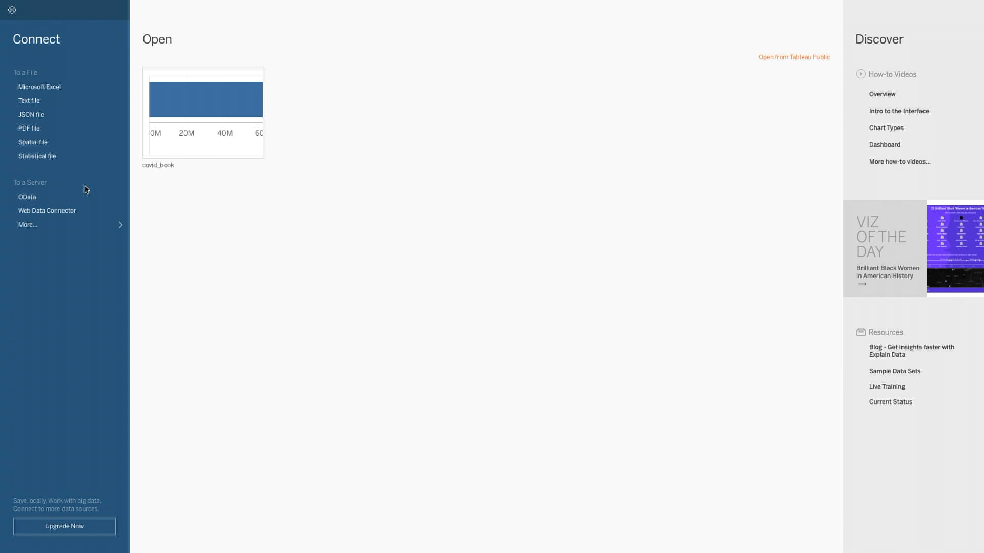
left_click(71, 215)
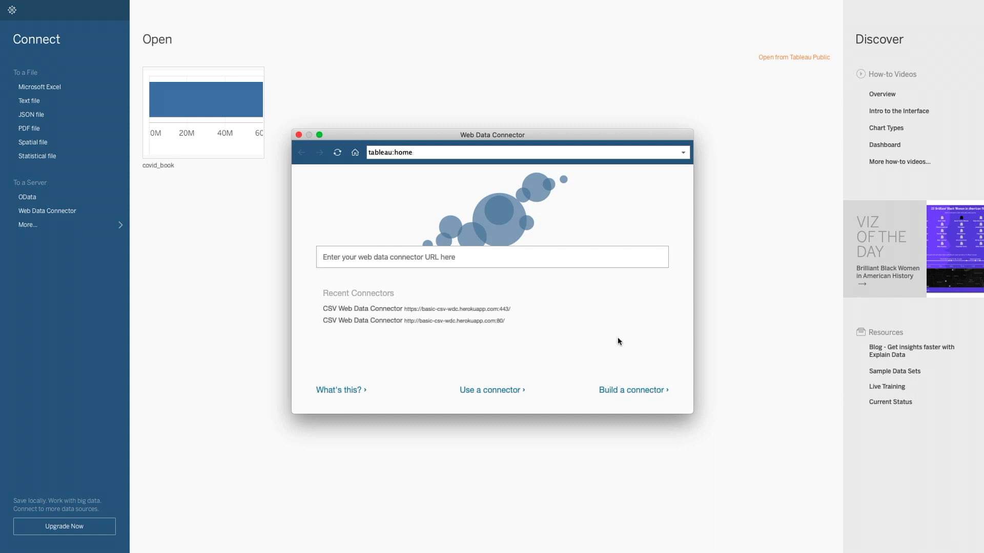
- Switch to the browser and read the Tableau Community question on connecting a GitHub CSV file, including its top-rated answer
key("ctrl+Right")
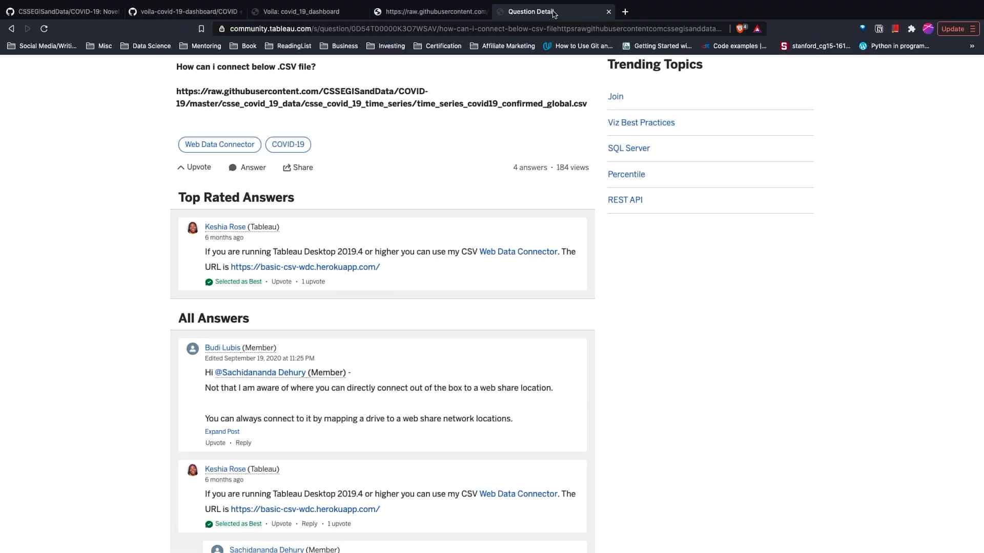
left_click(552, 12)
scroll(454, 188, "up", 1)
scroll(453, 189, "up", 2)
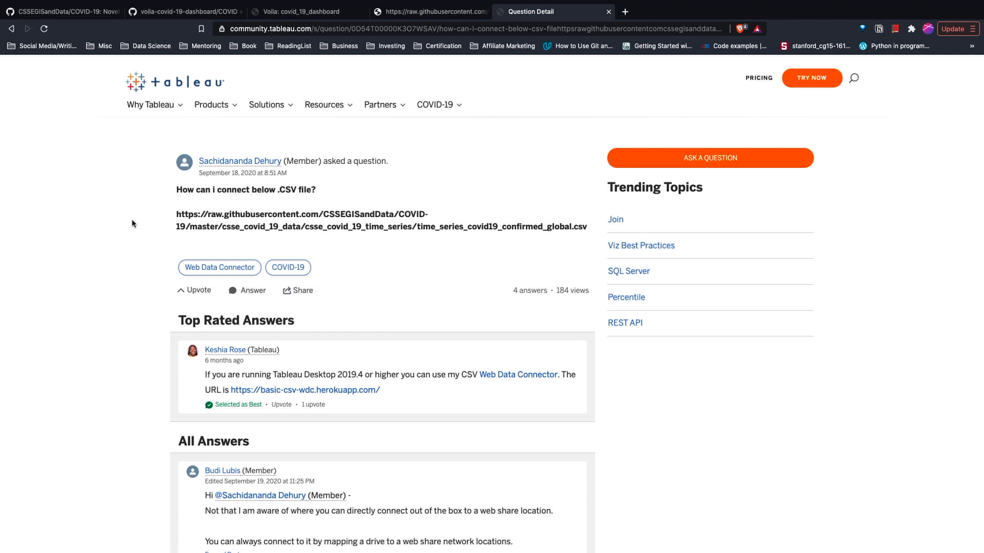
scroll(132, 224, "down", 2)
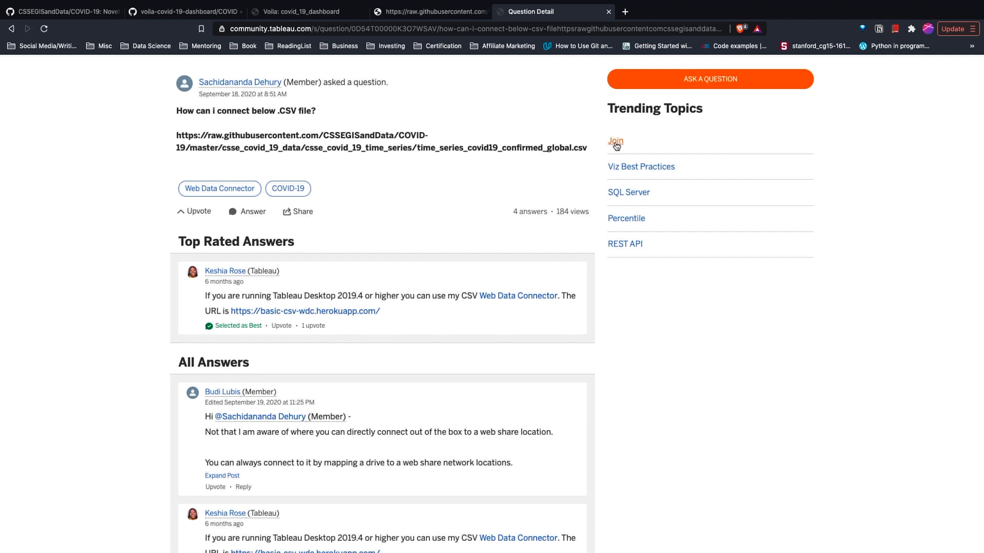
left_click_drag(589, 148, 223, 139)
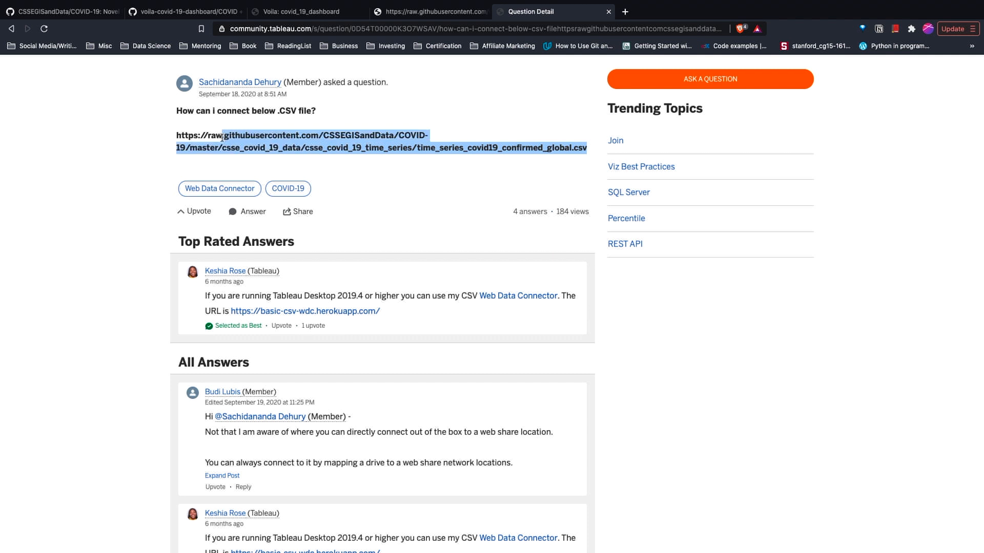
left_click(337, 160)
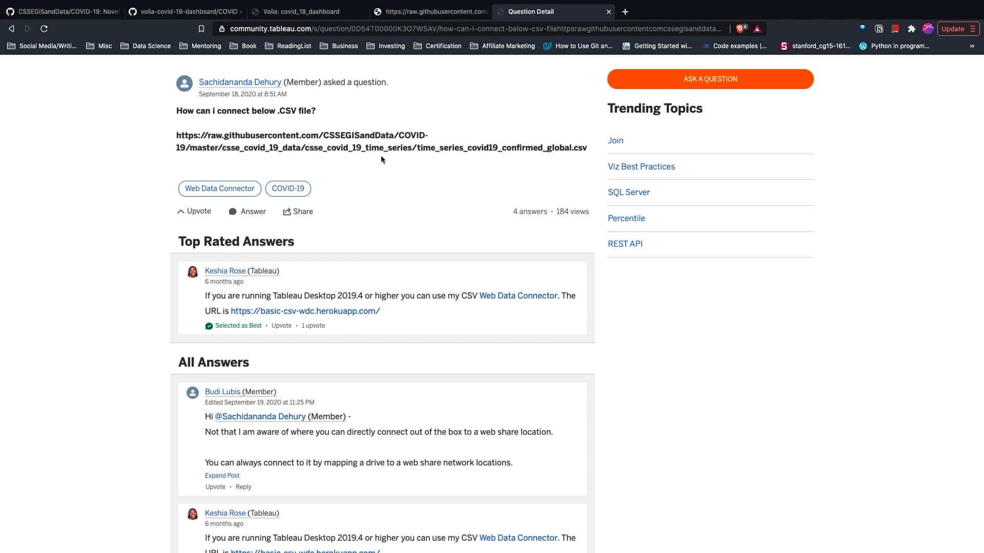
scroll(382, 159, "down", 2)
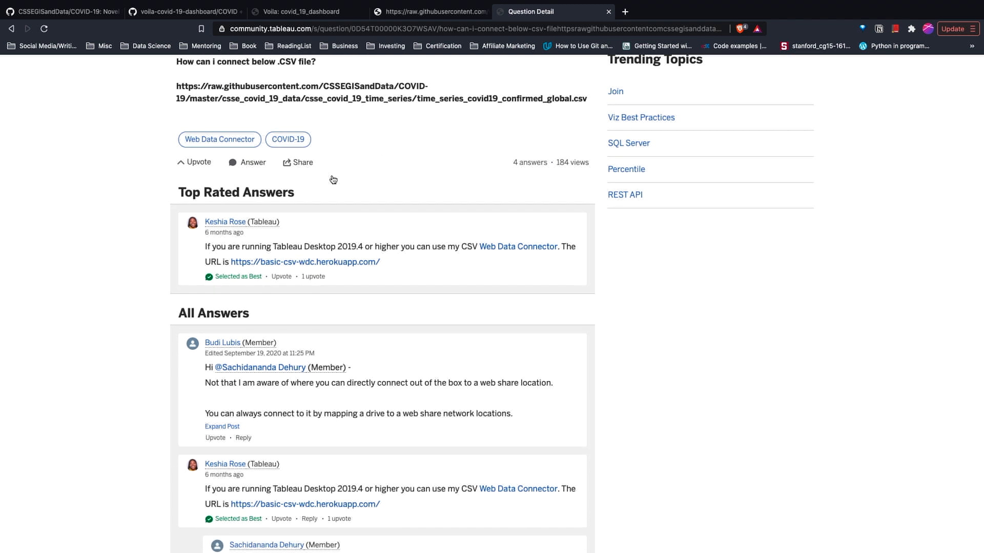
scroll(125, 261, "down", 1)
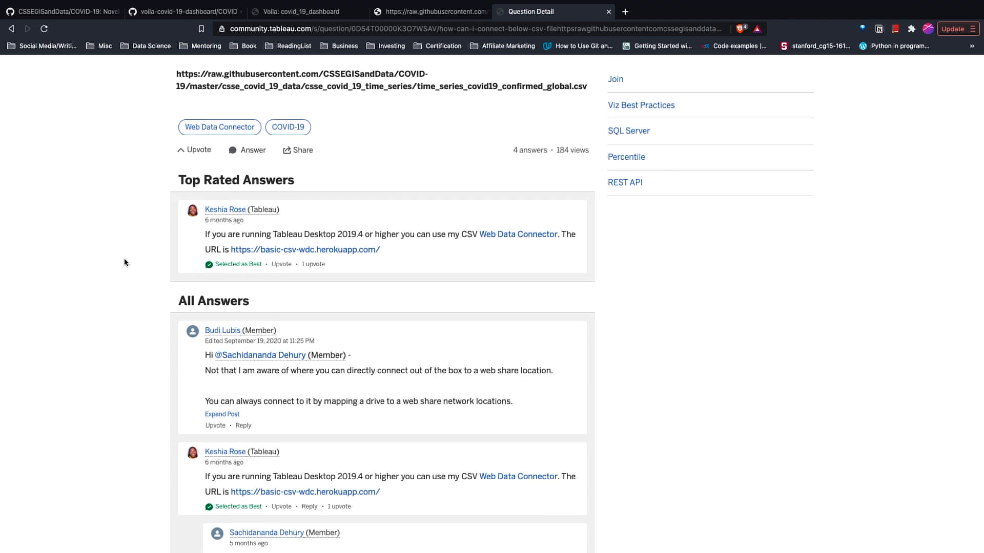
scroll(158, 268, "down", 1)
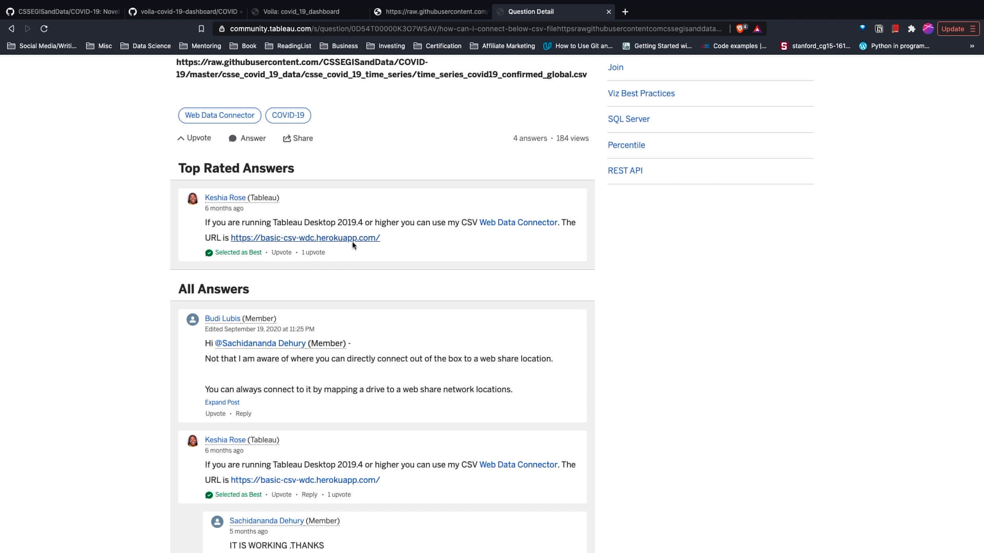
left_click_drag(389, 238, 233, 245)
key("super+c")
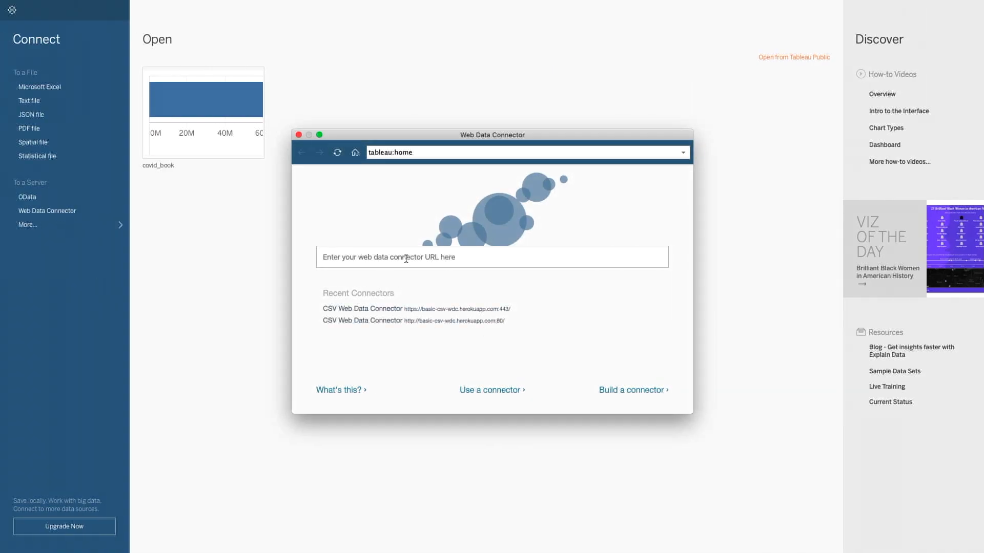
left_click(406, 259)
key("super+v")
key("Return")
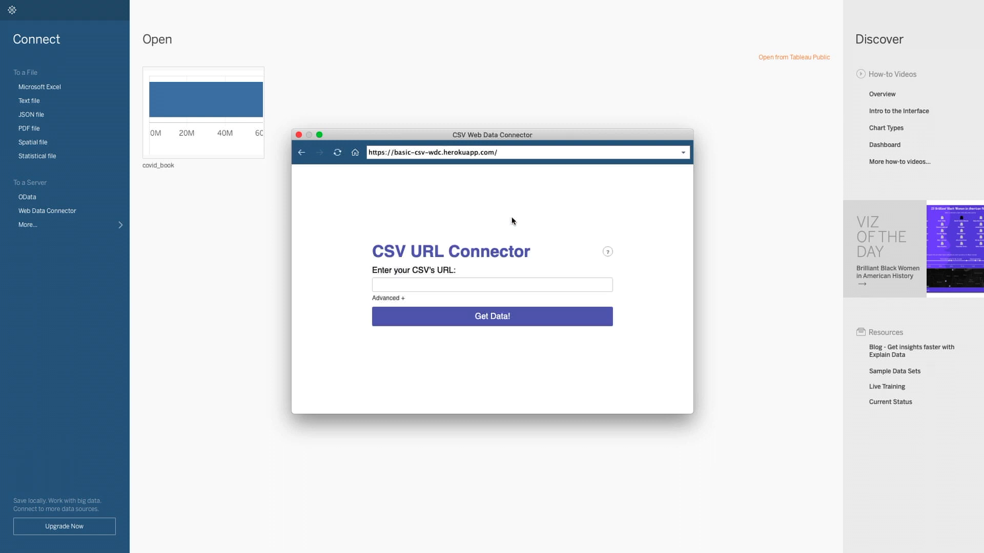
- Copy the address of the raw cases_country.csv page from the browser and load its data through Tableau's CSV URL Connector
left_click(457, 286)
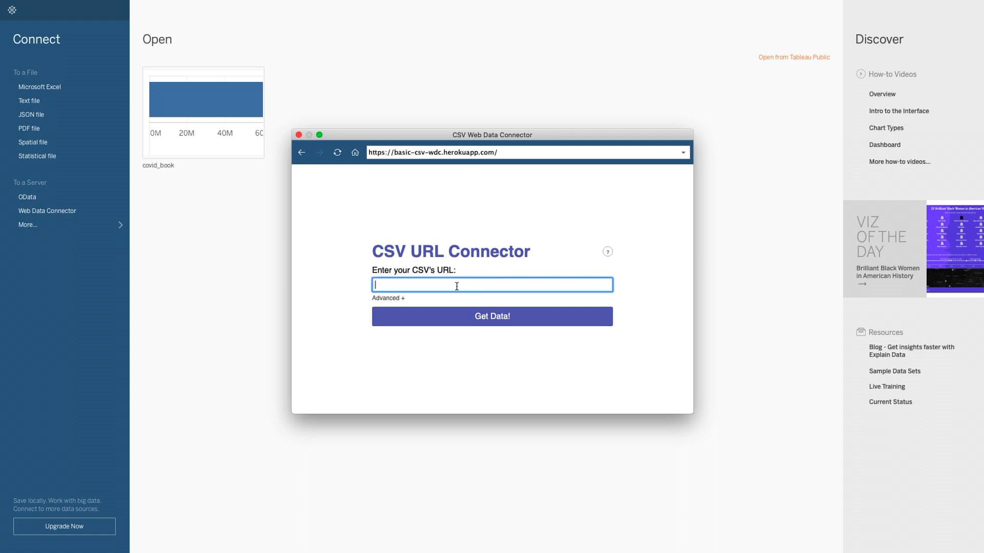
key("ctrl+Right")
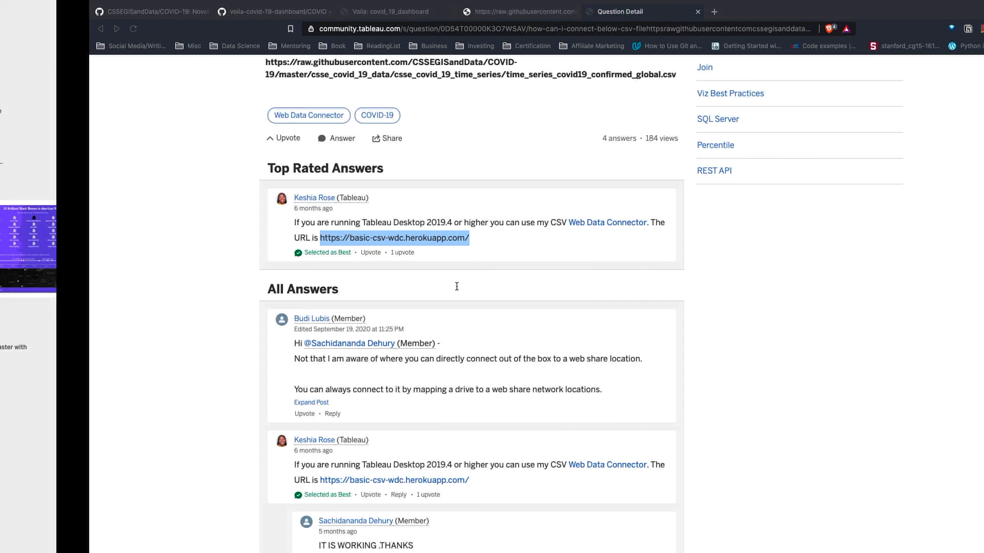
left_click(445, 14)
key("super+c")
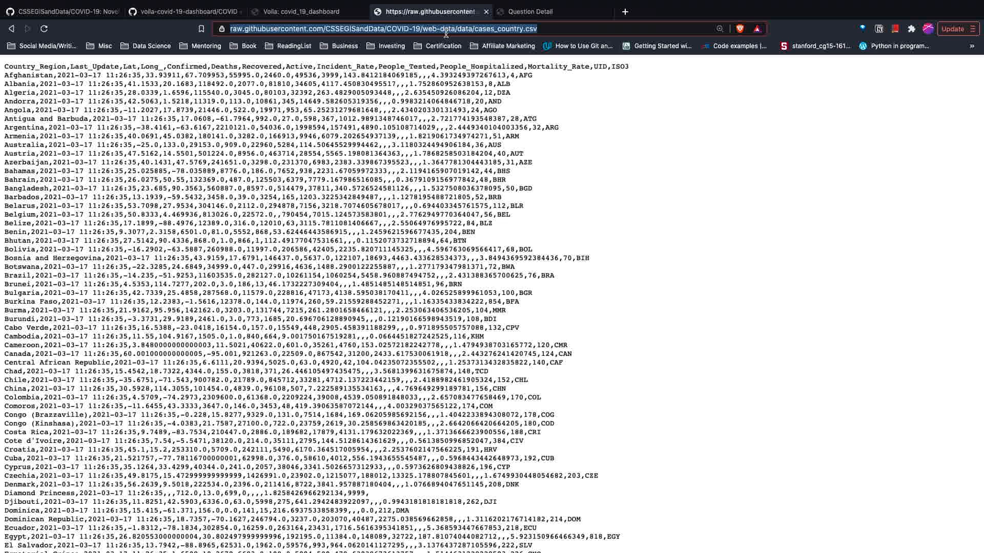
key("ctrl+Left")
key("super+v")
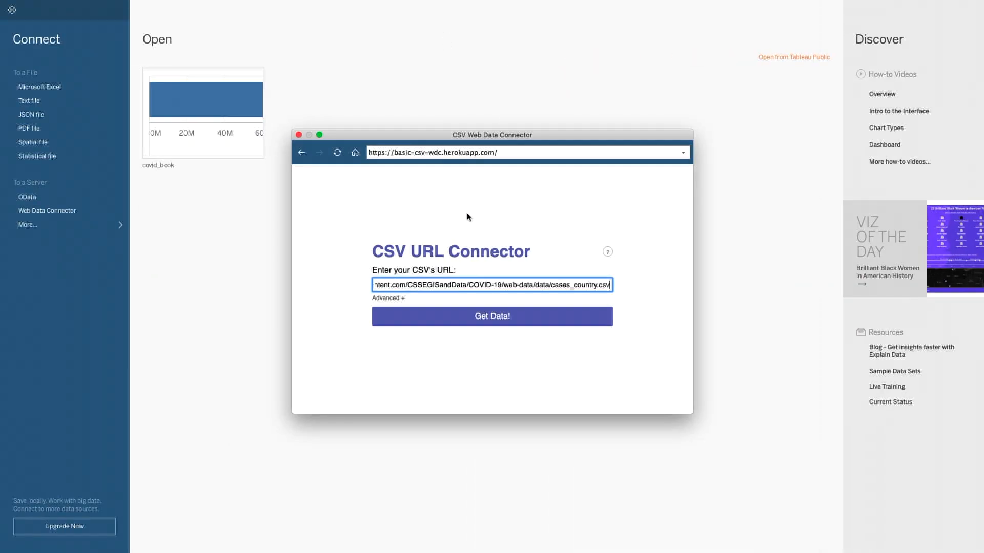
left_click(506, 325)
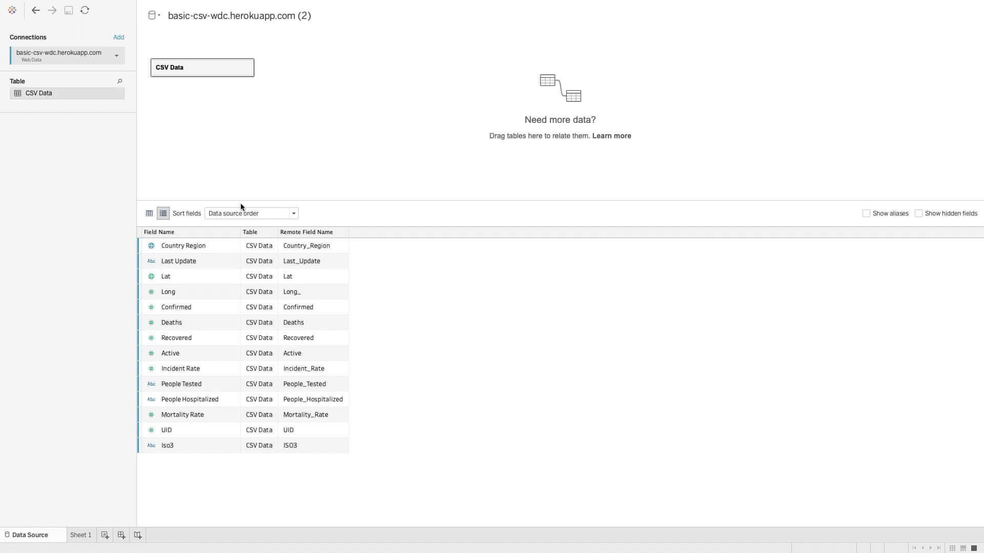
- Show the CSV Data table's rows in the data grid and open Sheet 1
left_click(149, 213)
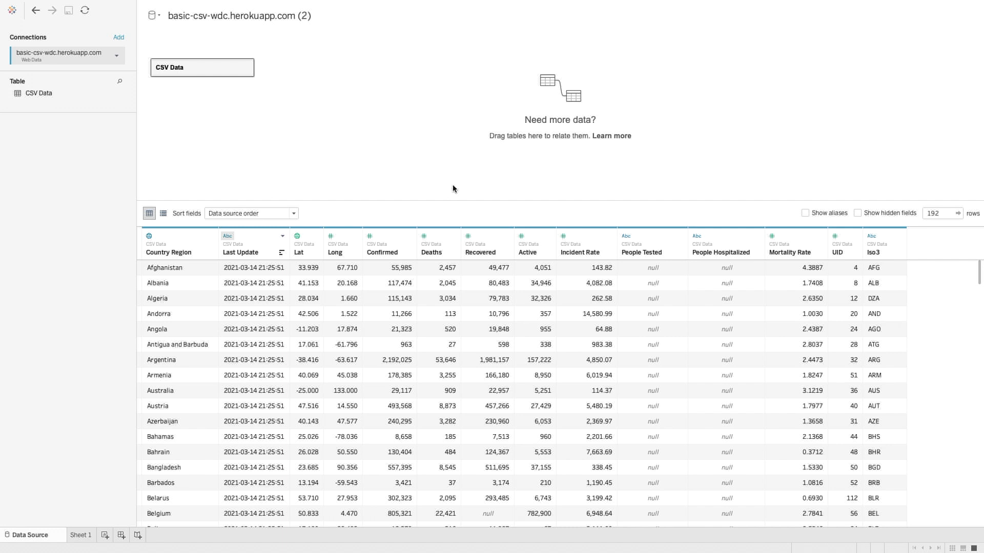
left_click(81, 535)
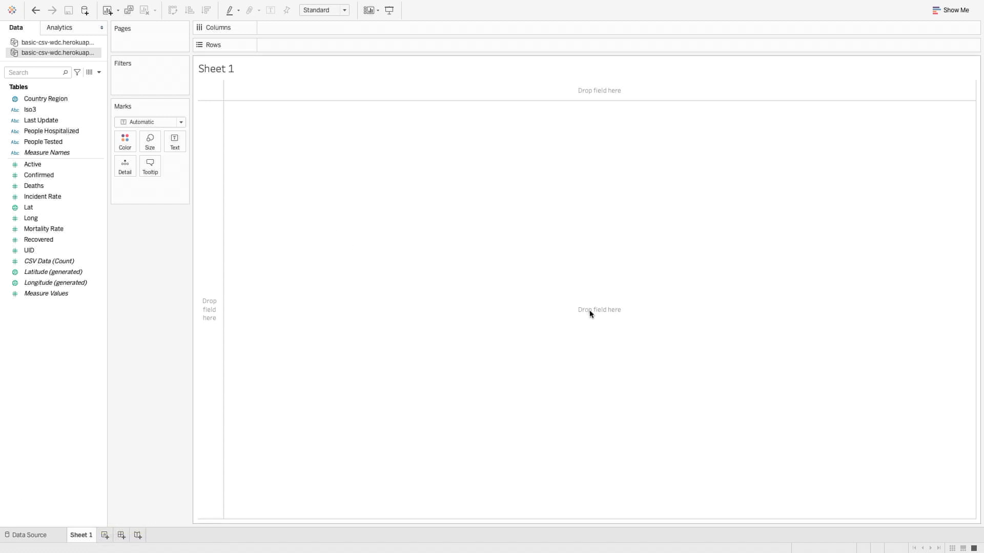
left_click_drag(28, 245, 545, 231)
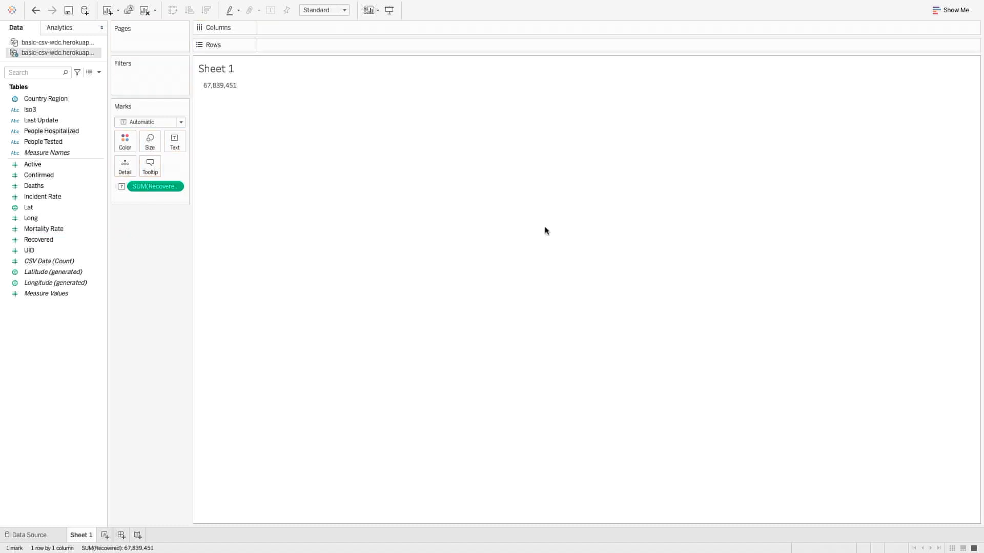
left_click(152, 189)
key("Delete")
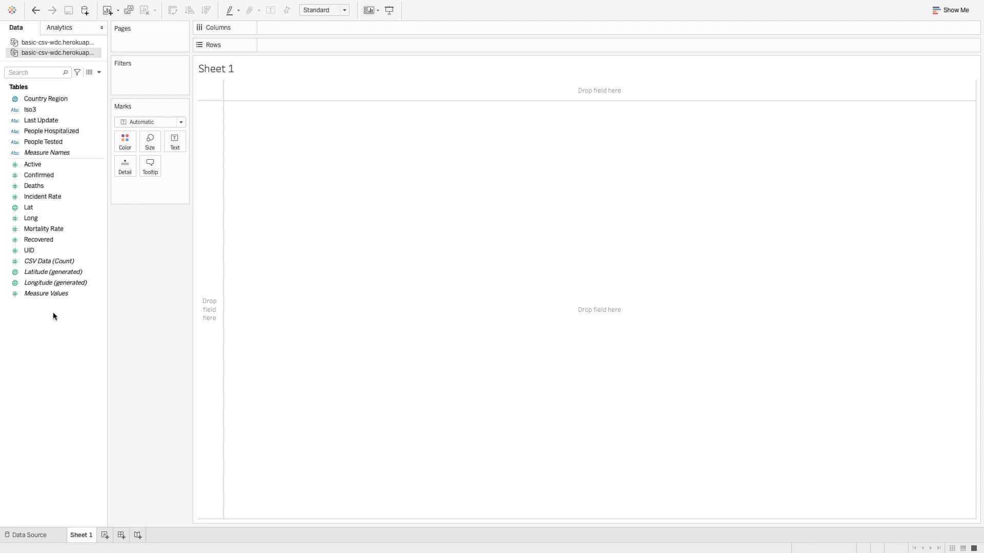
- Place the Confirmed and Active measures side by side on Columns to create horizontal bars
left_click(73, 100)
left_click(952, 10)
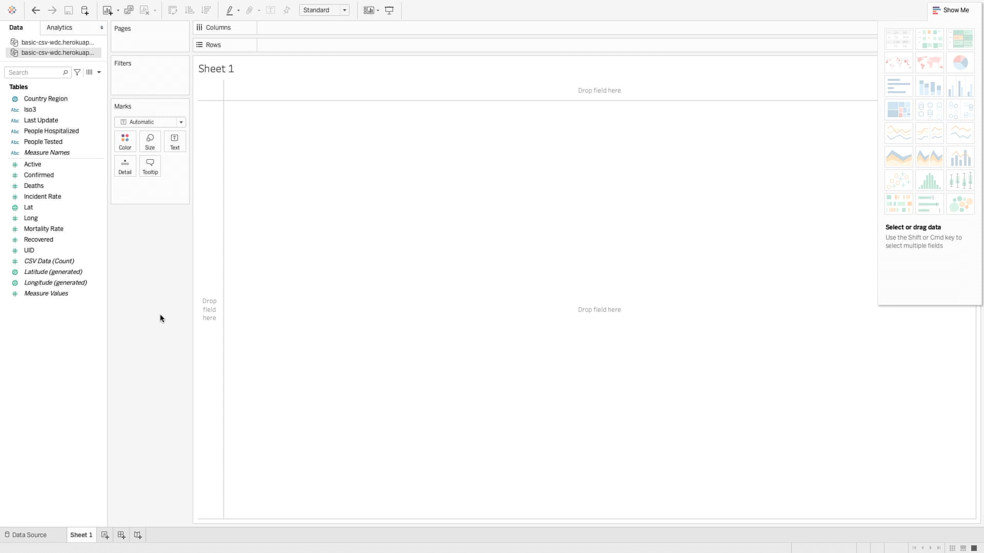
left_click(61, 177)
left_click_drag(61, 177, 277, 34)
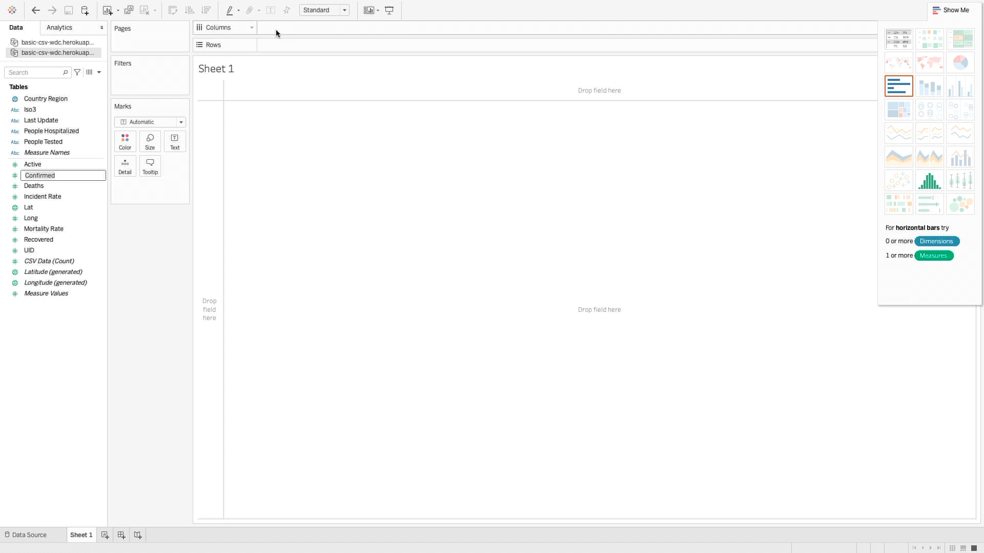
left_click(56, 175)
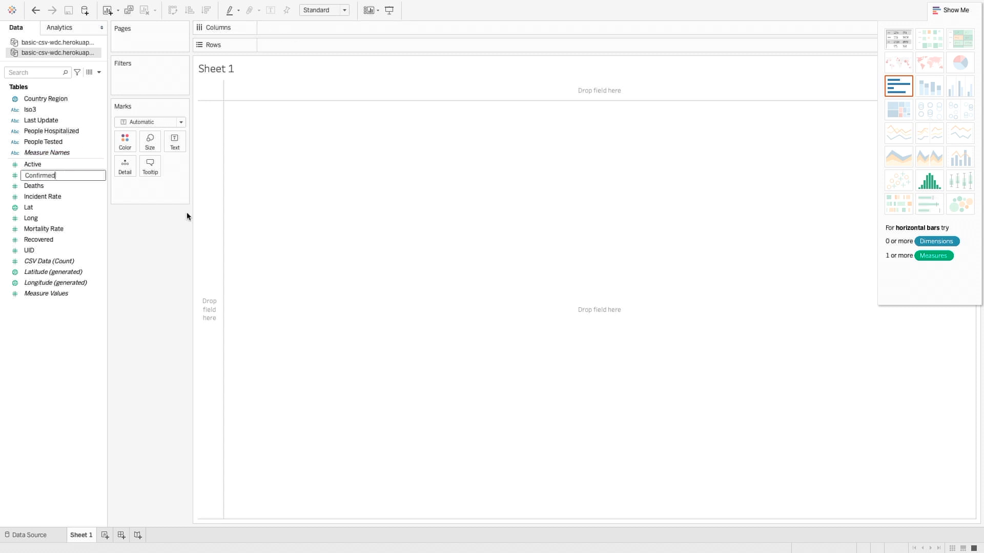
key("Escape")
mouse_move(41, 175)
left_mouse_down()
mouse_move(297, 51)
mouse_move(289, 31)
left_mouse_up()
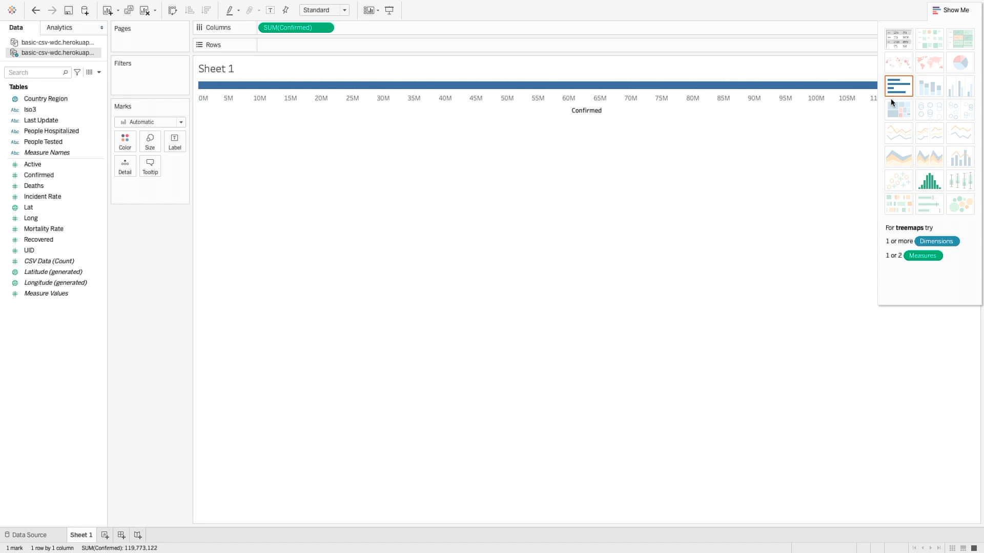
left_click(948, 10)
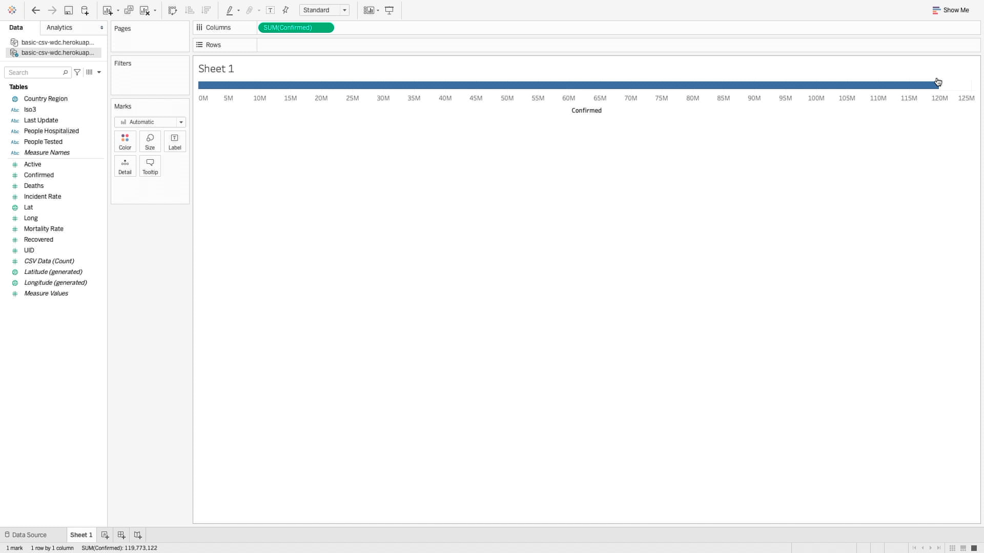
mouse_move(941, 93)
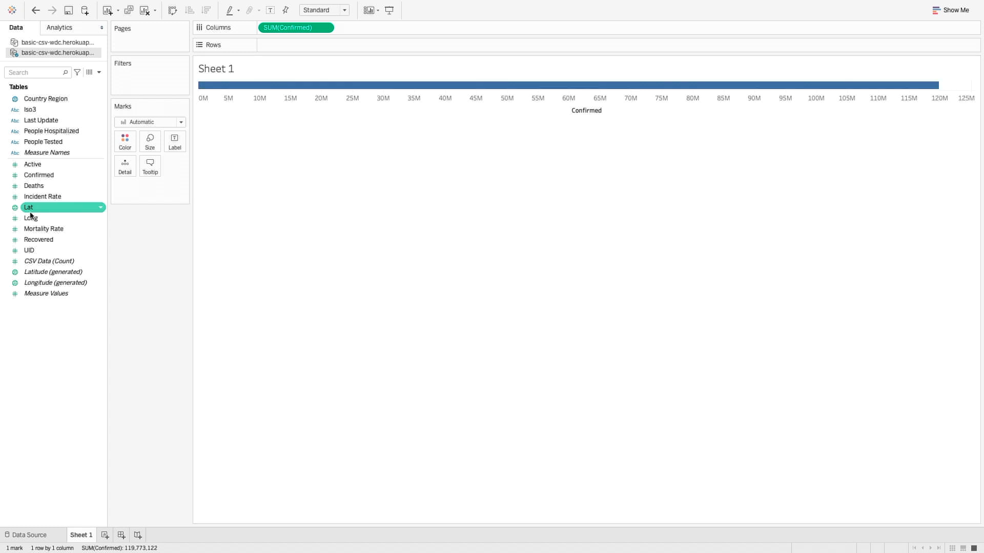
left_click_drag(34, 165, 364, 28)
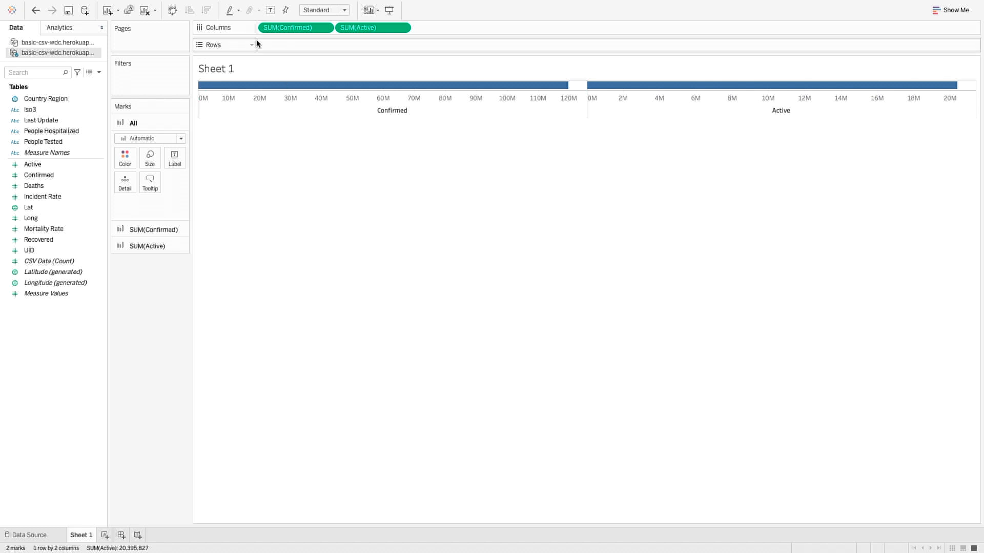
- Try the Active and Confirmed measures on Rows as vertical bars and return them to Columns
left_click_drag(382, 28, 354, 44)
left_click_drag(281, 28, 367, 48)
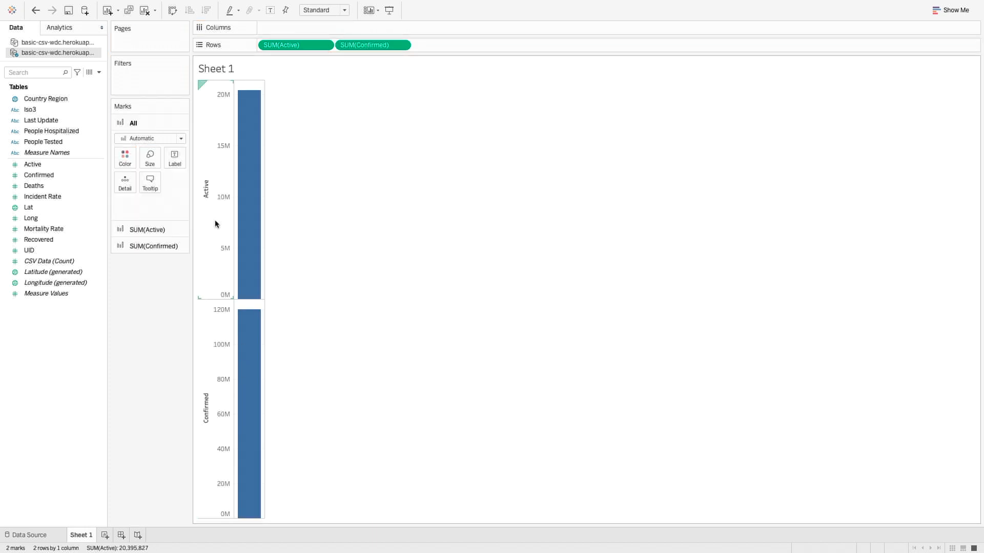
left_click_drag(312, 45, 400, 29)
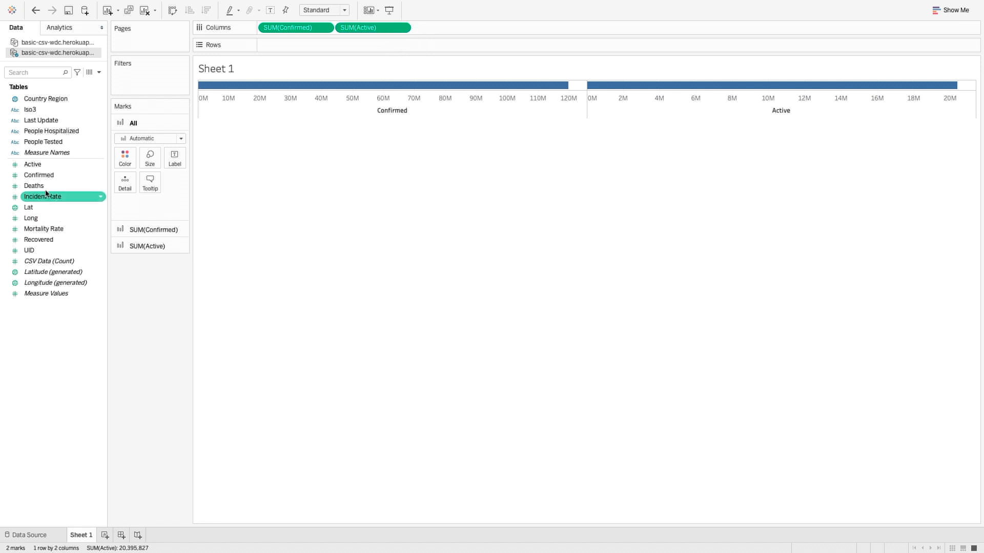
- Add the Deaths measure to Columns after Active and show mark labels on all bars
left_click_drag(37, 186, 461, 31)
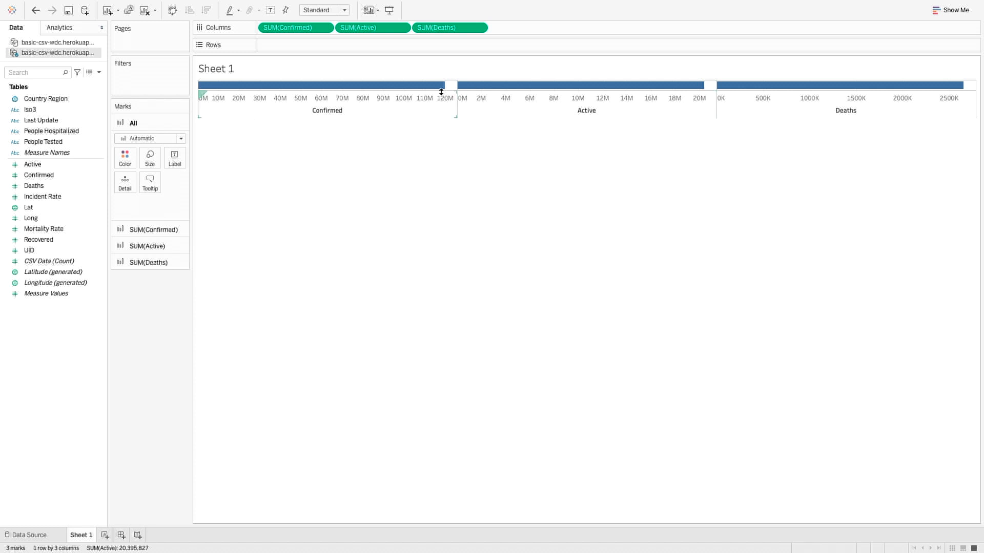
mouse_move(443, 91)
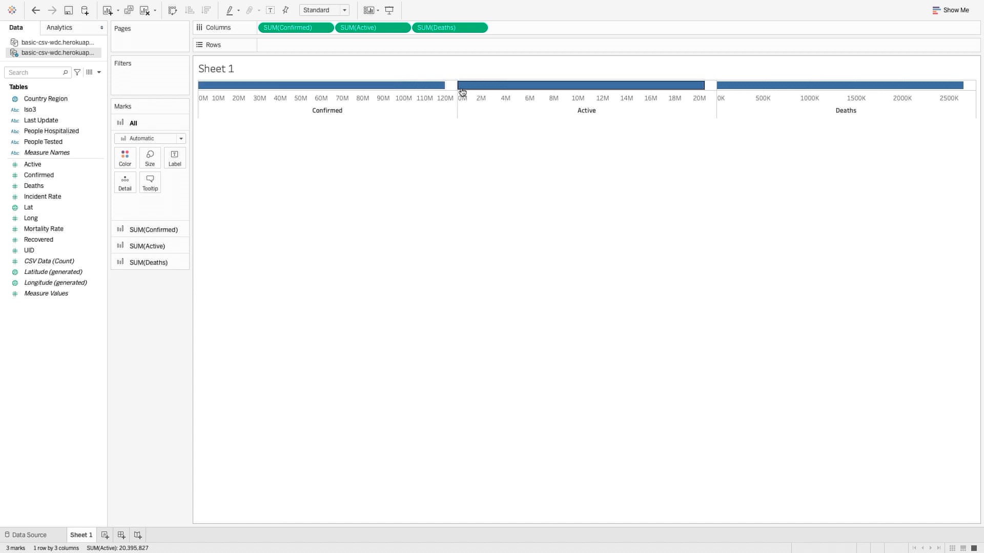
mouse_move(523, 90)
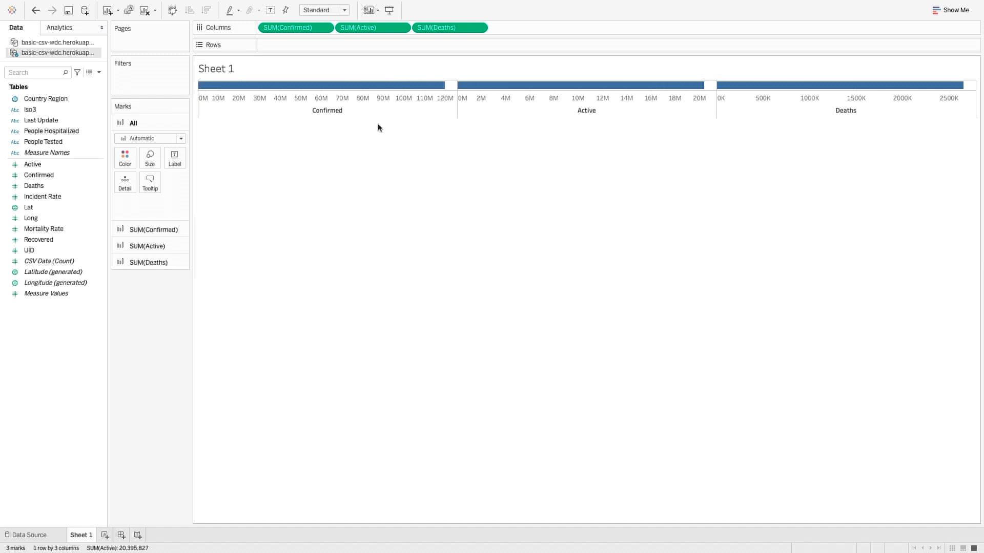
left_click(271, 11)
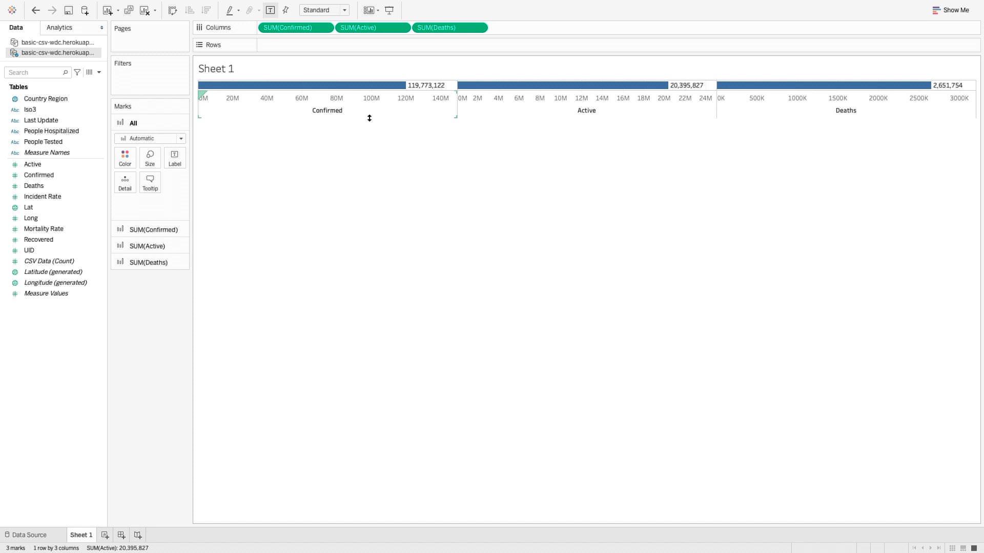
mouse_move(340, 87)
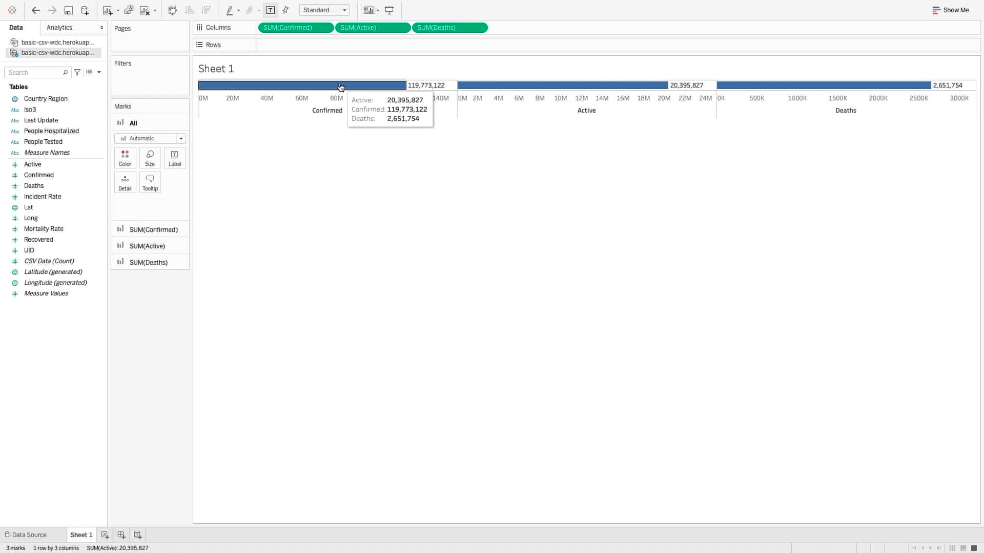
left_click(156, 231)
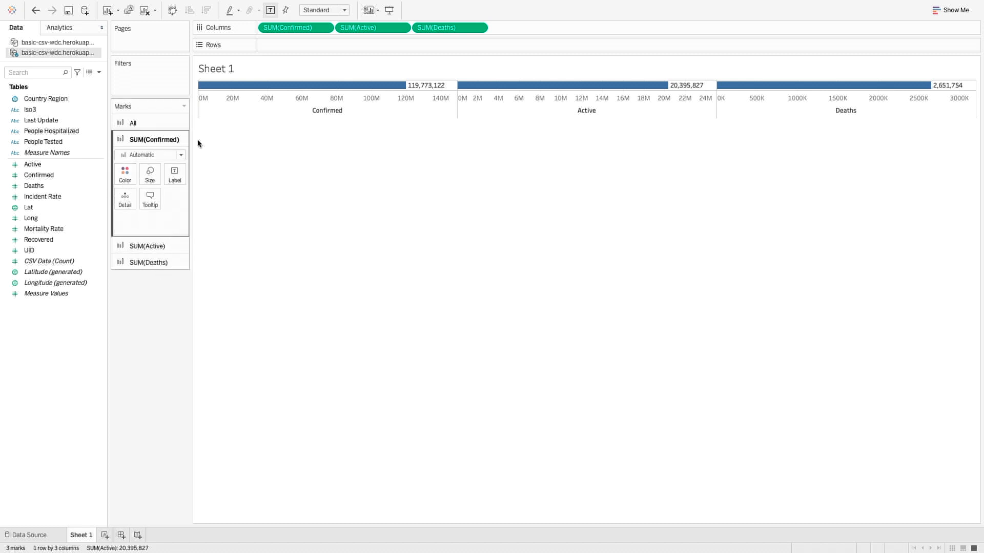
left_click(347, 88)
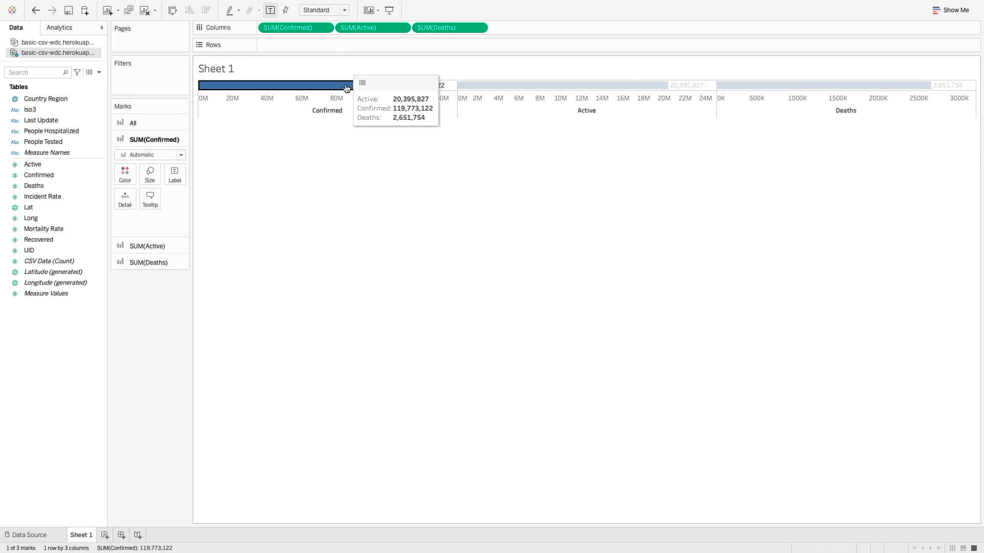
left_click(125, 177)
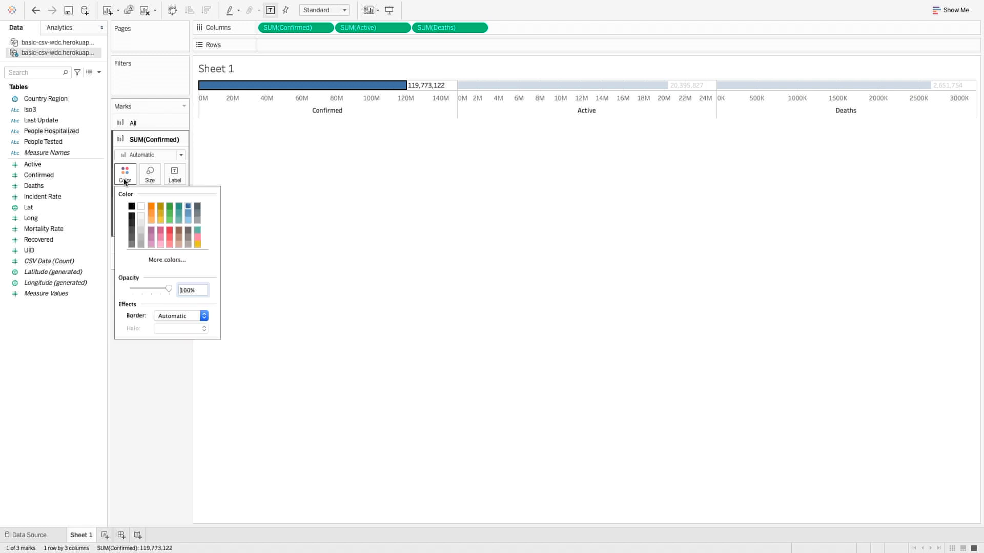
left_click(411, 136)
- Change the Active bar's color to orange
left_click(562, 92)
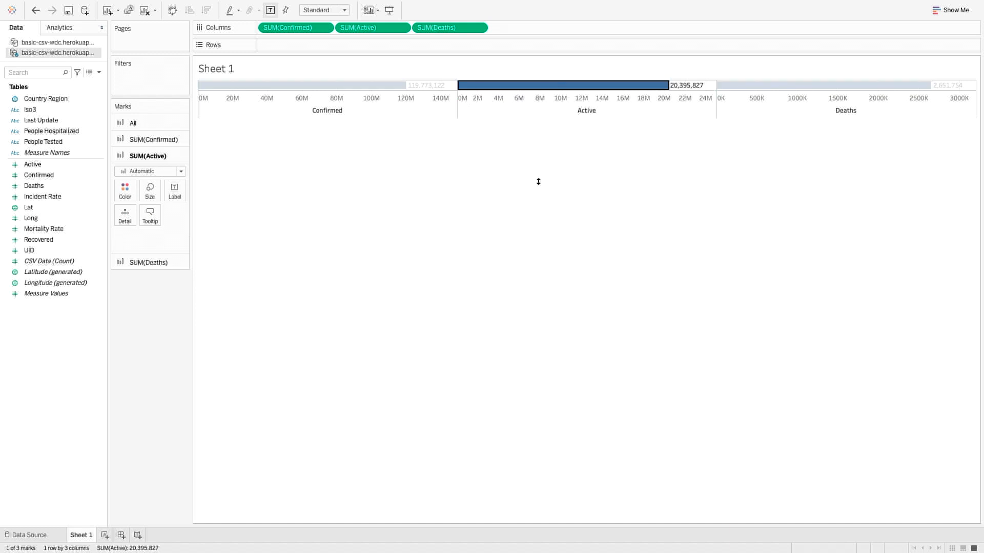
left_click(127, 188)
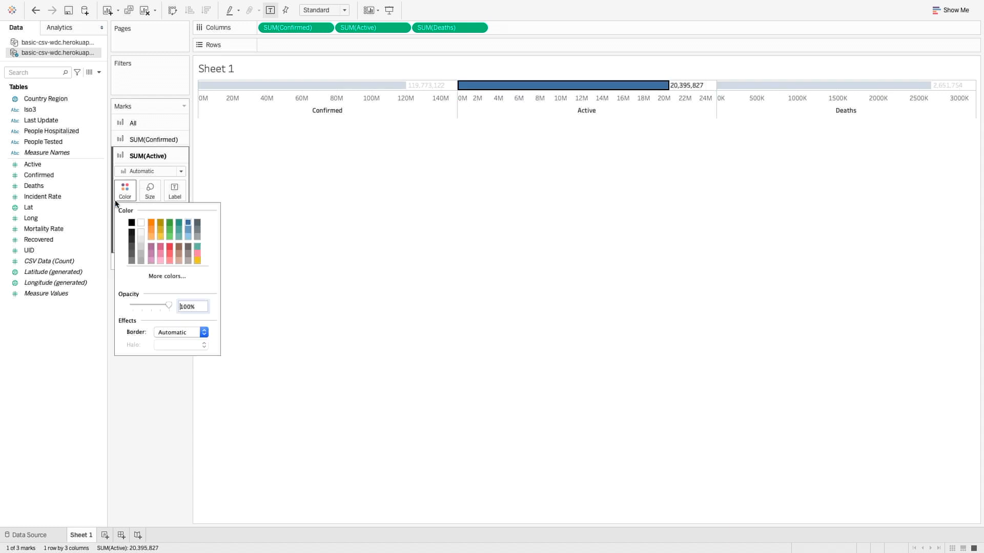
left_click(151, 223)
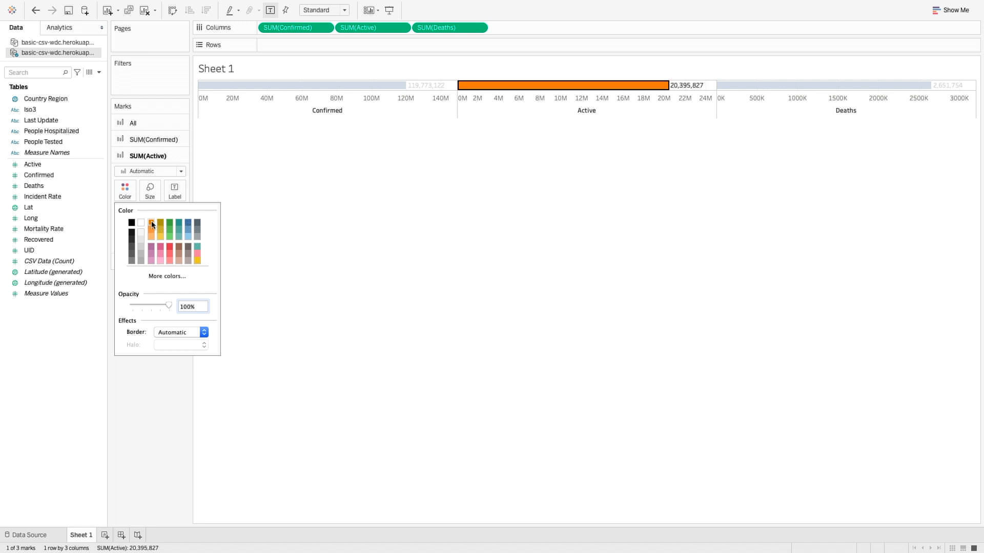
left_click(449, 220)
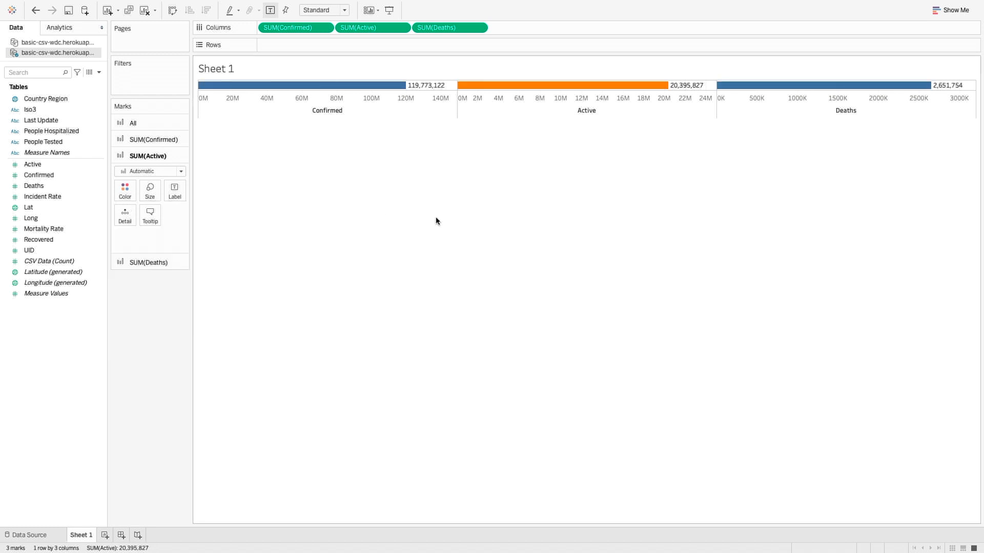
- Change the Deaths bar's color to red
left_click(171, 265)
left_click(125, 207)
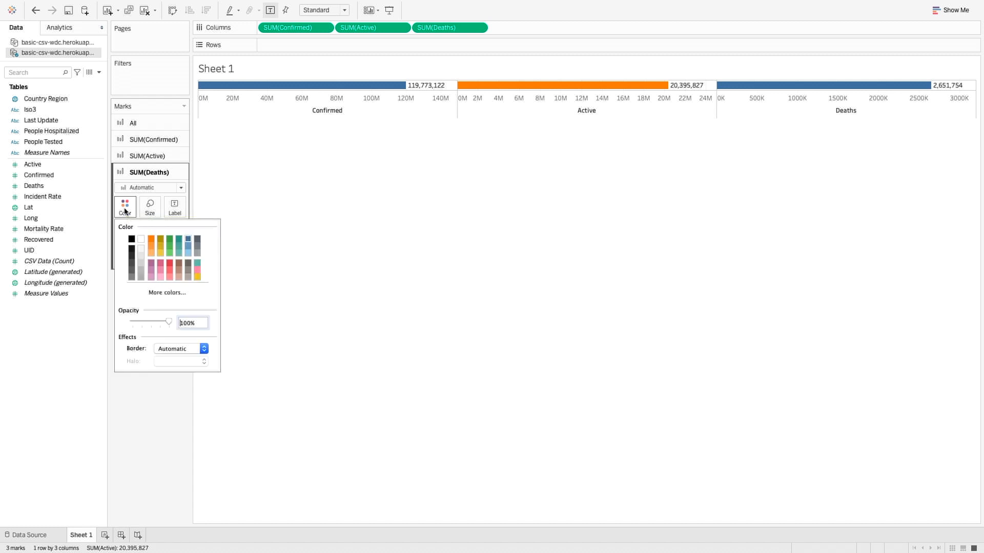
left_click(170, 265)
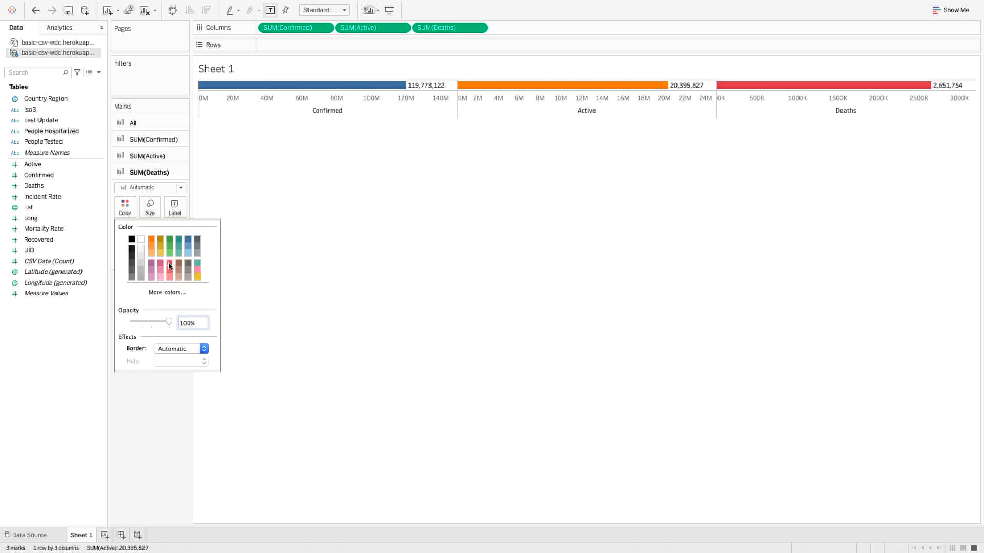
left_click(438, 266)
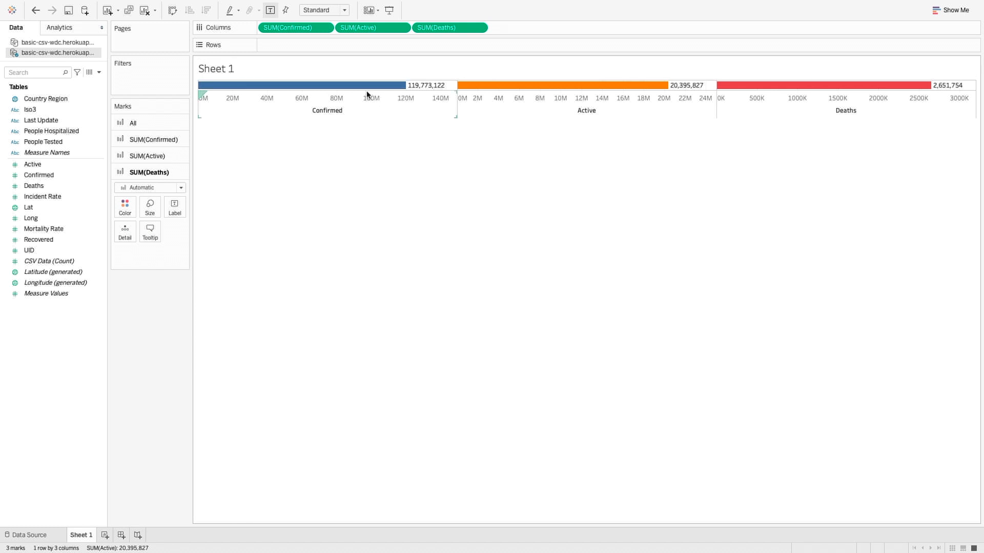
- Make the three bars taller by enlarging the chart's row height
left_click_drag(370, 91, 370, 102)
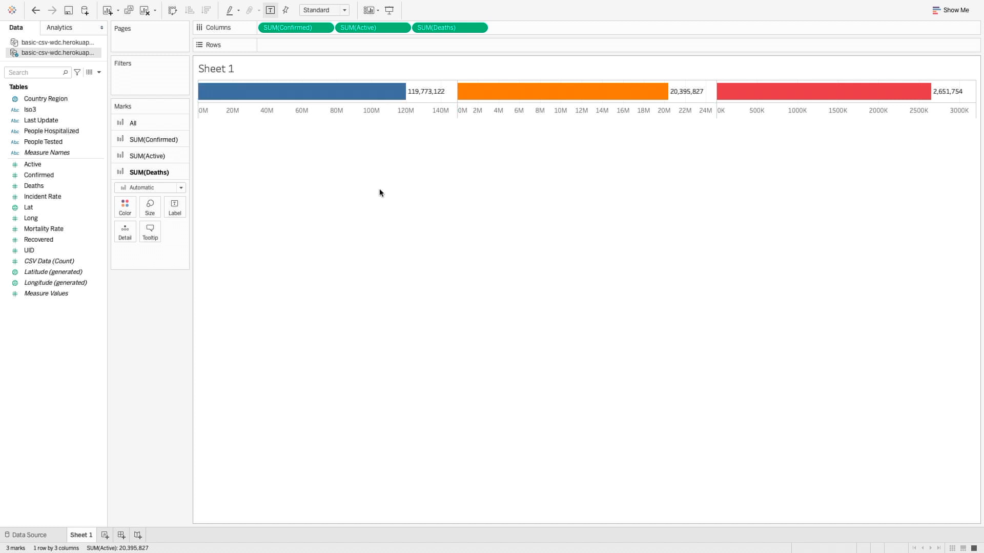
right_click(353, 93)
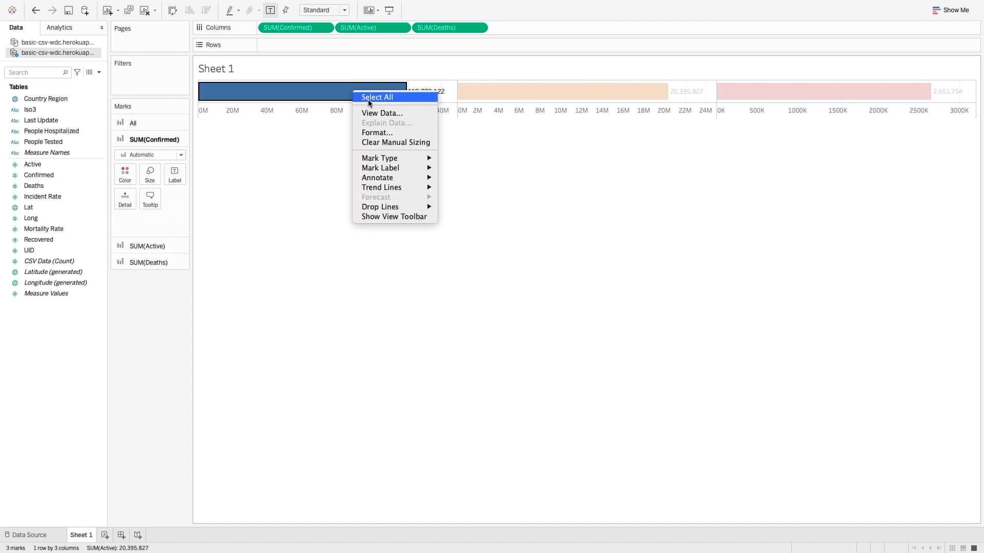
left_click(385, 133)
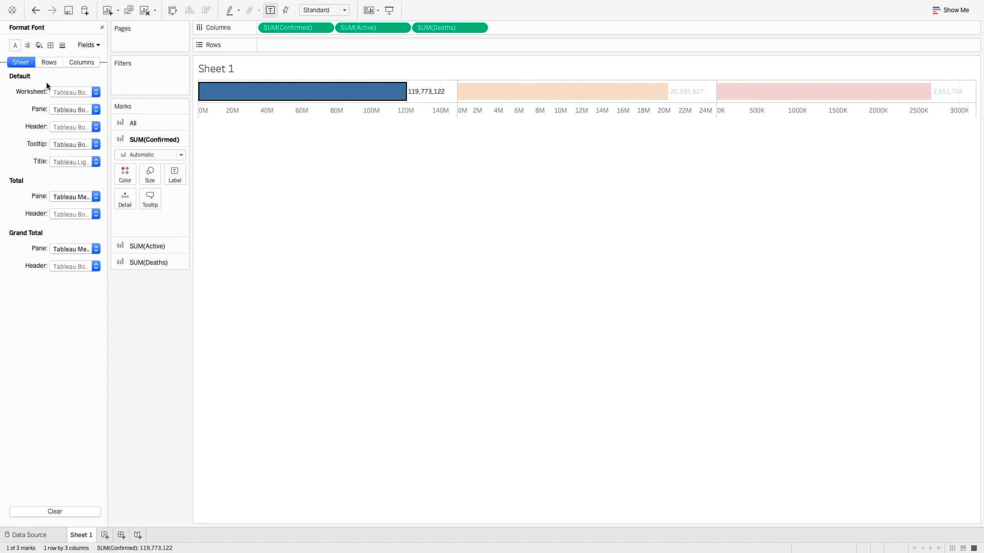
left_click(50, 63)
left_click(81, 63)
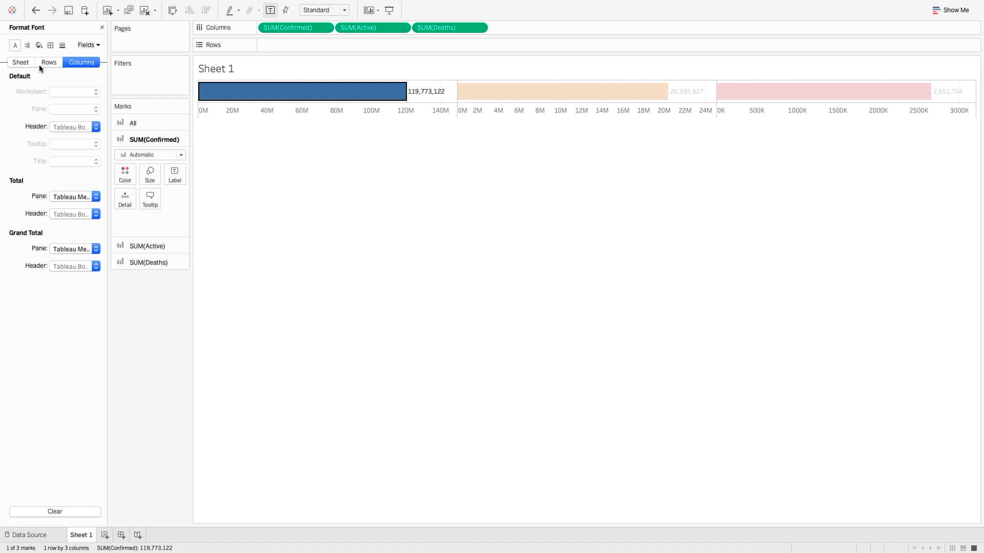
left_click(14, 63)
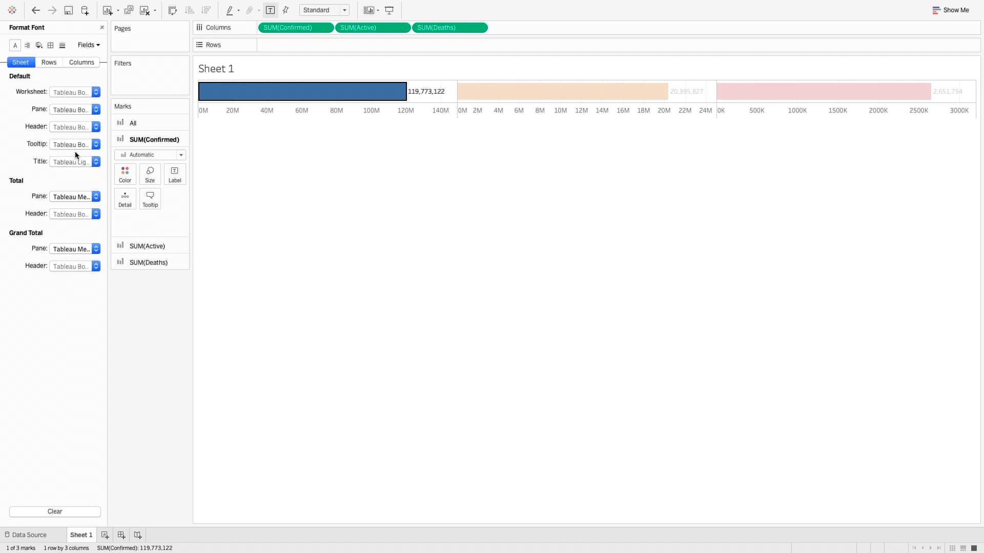
left_click(101, 27)
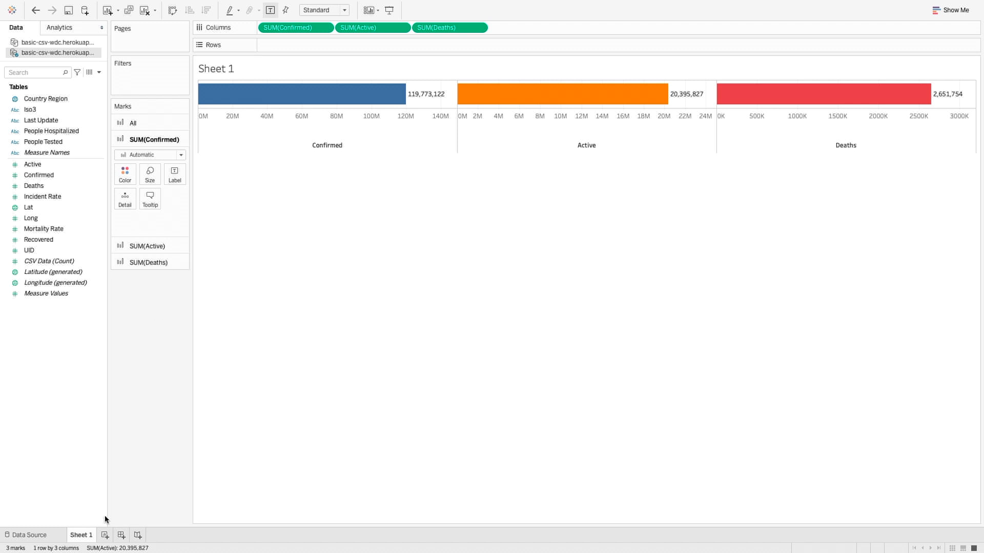
- Rename the Sheet 1 worksheet as total
right_click(75, 536)
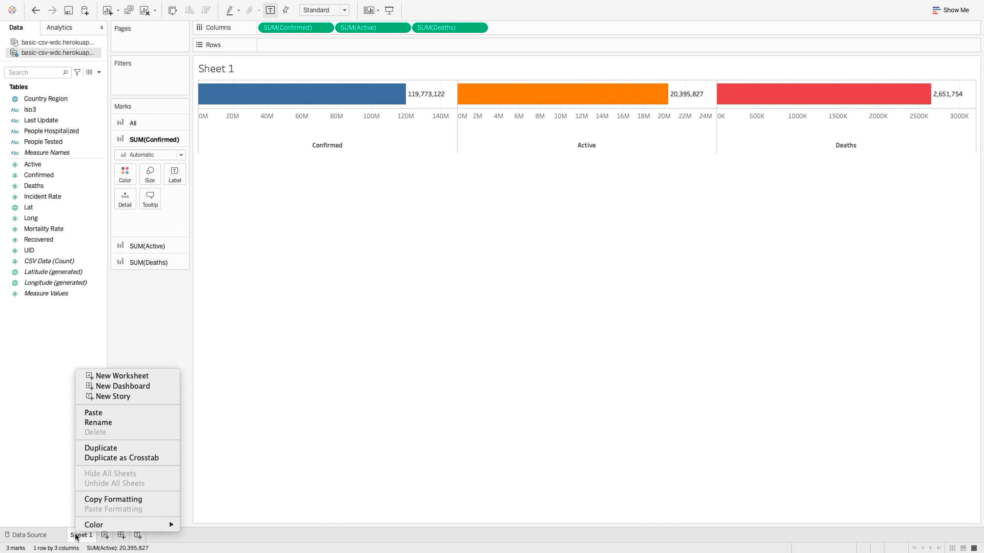
left_click(122, 424)
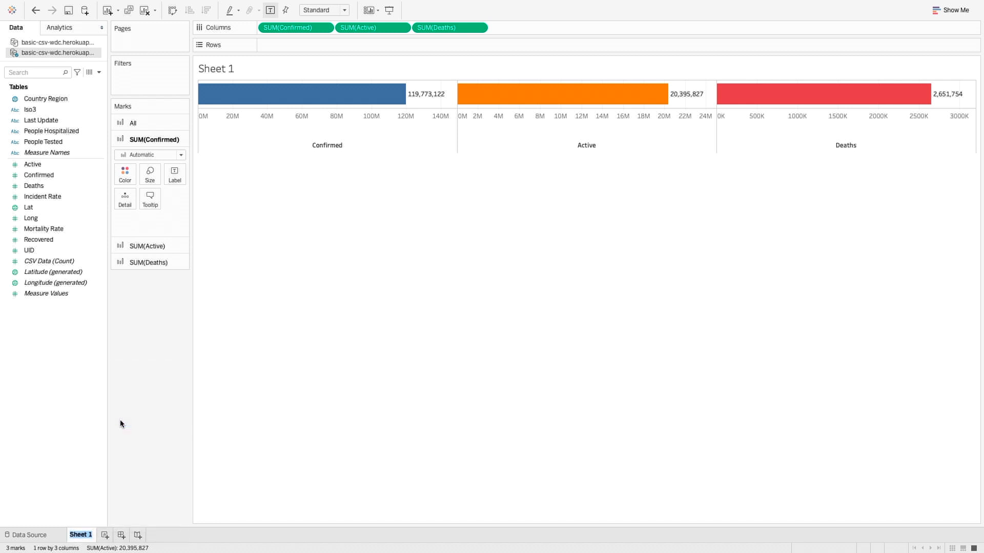
type("total")
key("Return")
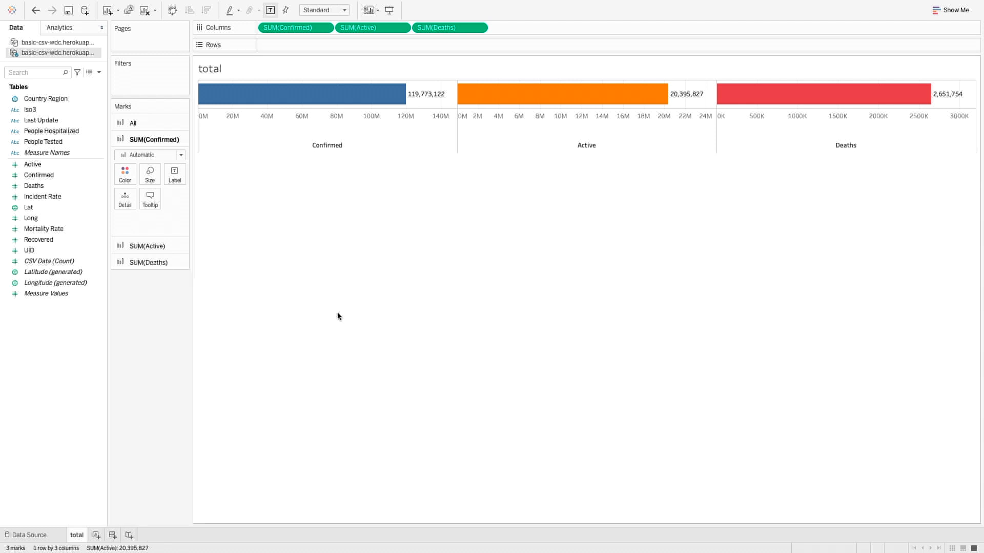
- Replace the bar chart's sheet-name title with "Total Number of Cases"
double_click(215, 71)
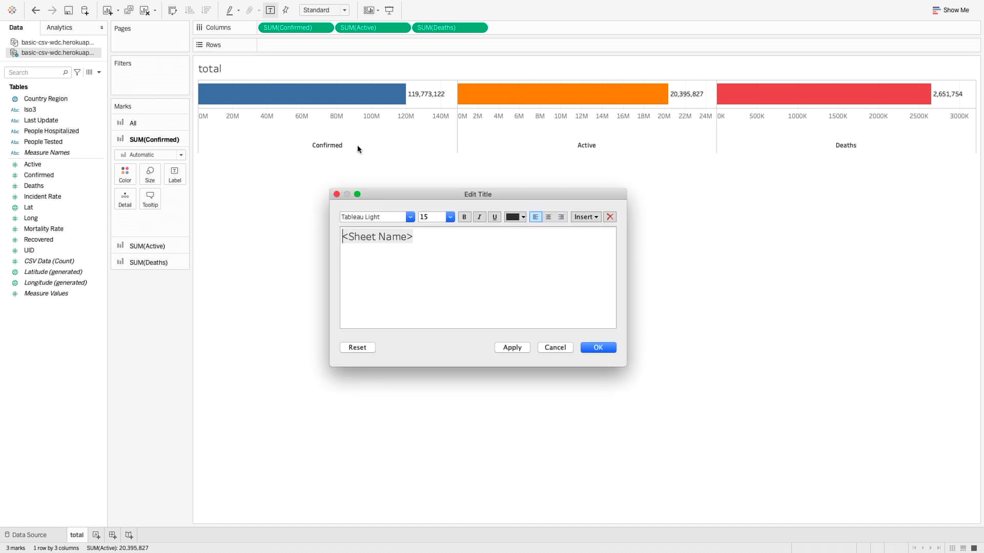
left_click(423, 238)
key("super+a")
key("BackSpace")
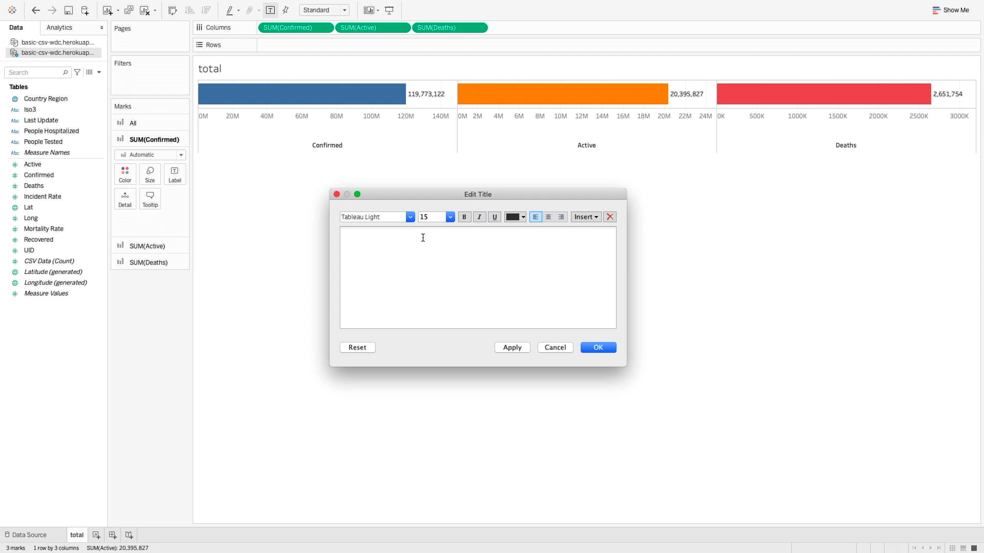
type("Total Number of Case")
key("BackSpace")
key("BackSpace")
key("BackSpace")
type("ases")
left_click(594, 349)
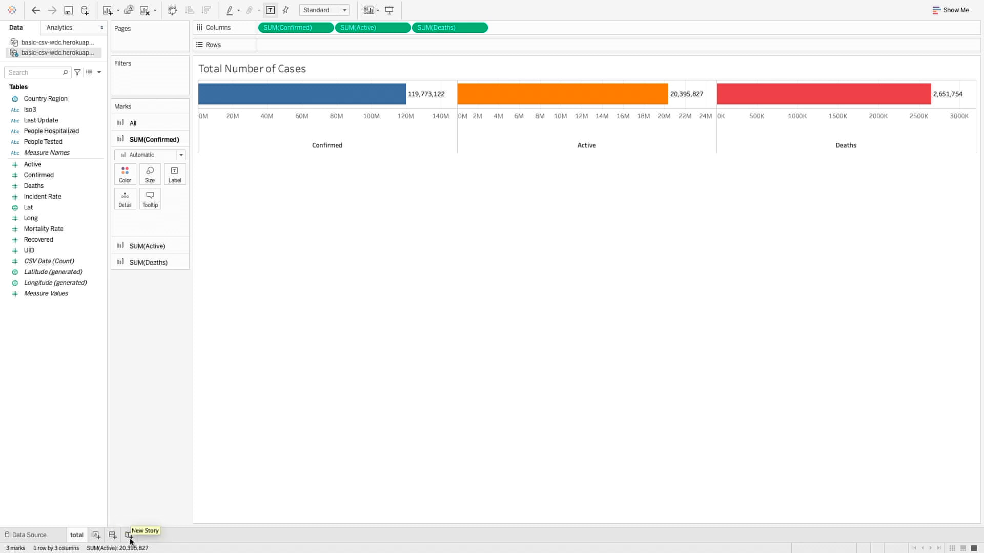
- Create a new worksheet with Longitude (generated) on Columns and Latitude (generated) on Rows to make a world map
left_click(98, 537)
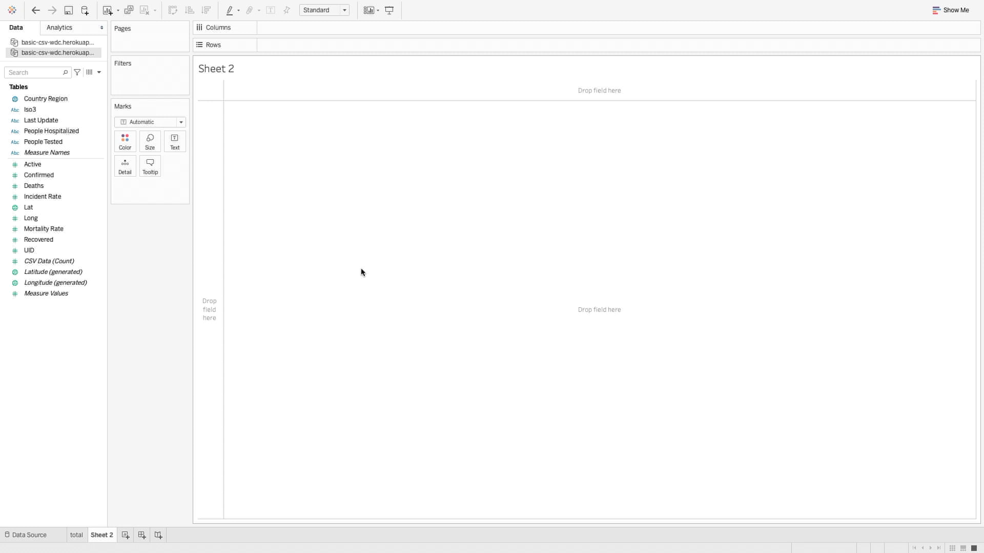
left_click(76, 289)
left_click_drag(75, 289, 333, 35)
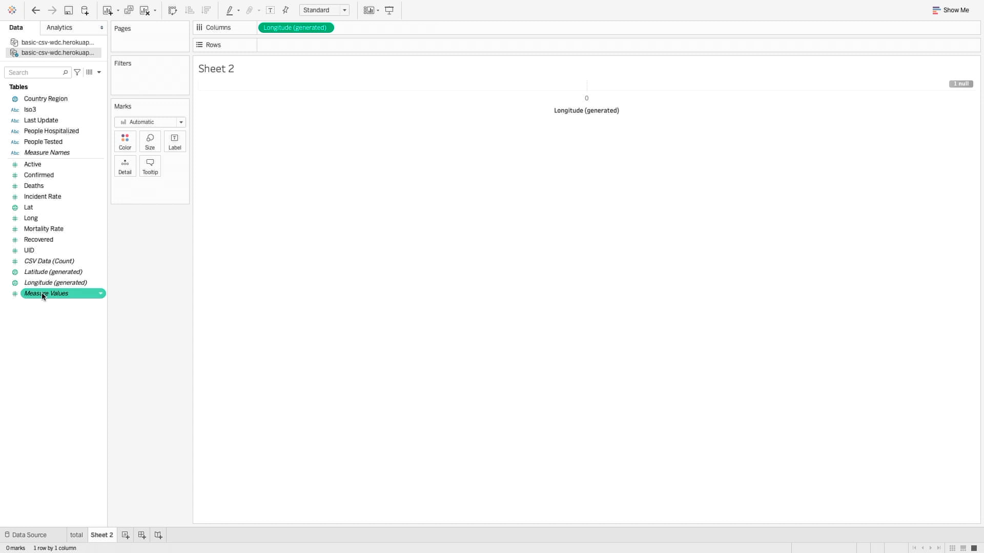
left_click_drag(54, 276, 290, 47)
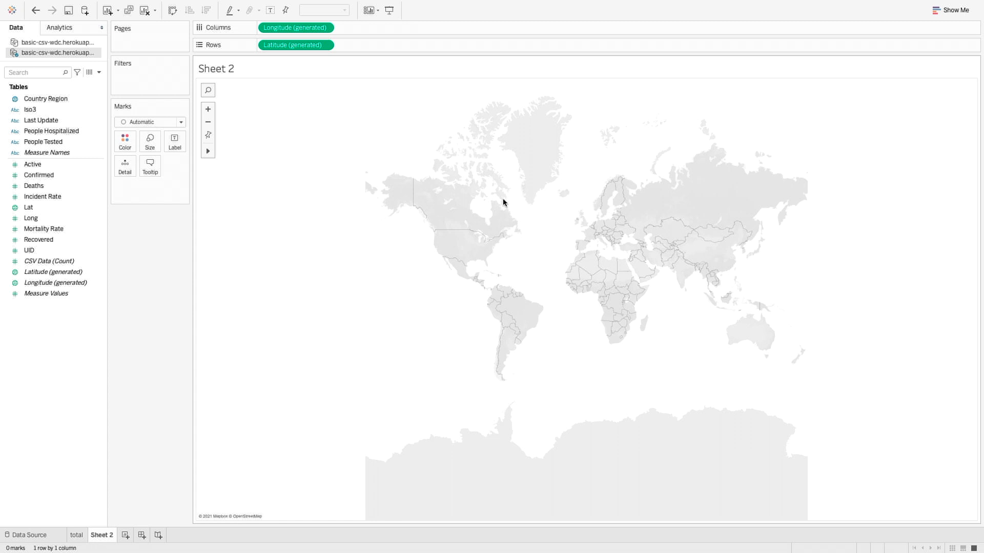
- Bring up the chart type suggestions and add Country Region to the map's Detail to plot one mark per country
left_click(949, 11)
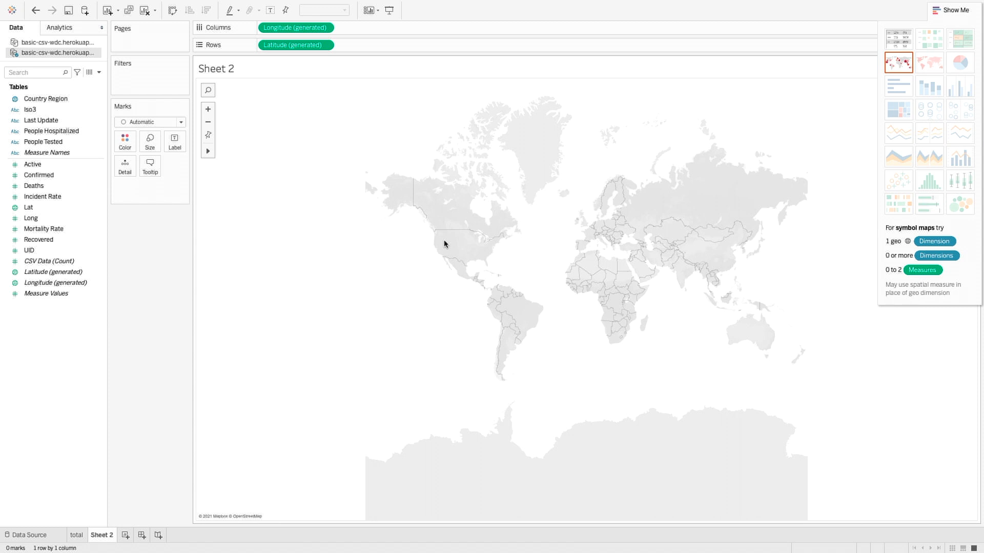
left_click_drag(53, 102, 143, 192)
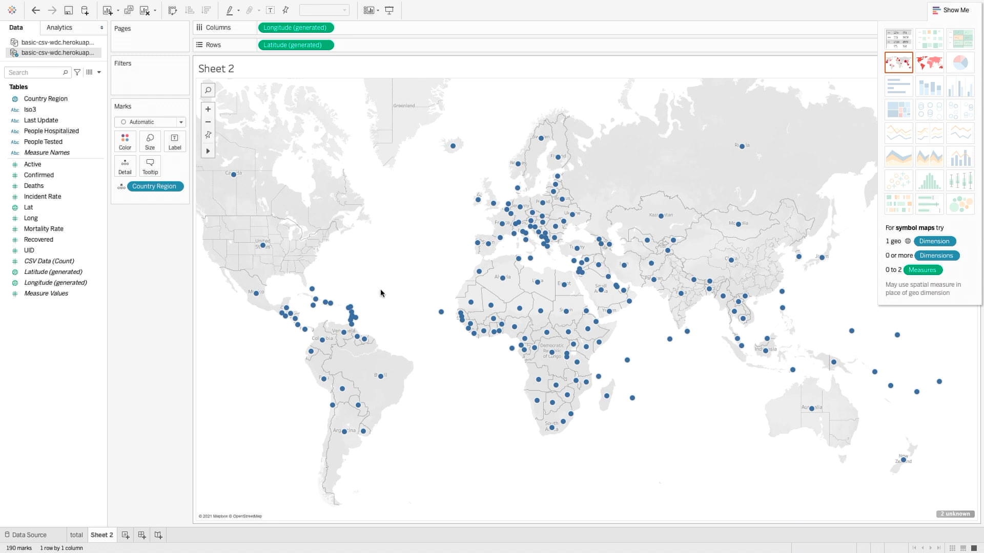
mouse_move(306, 332)
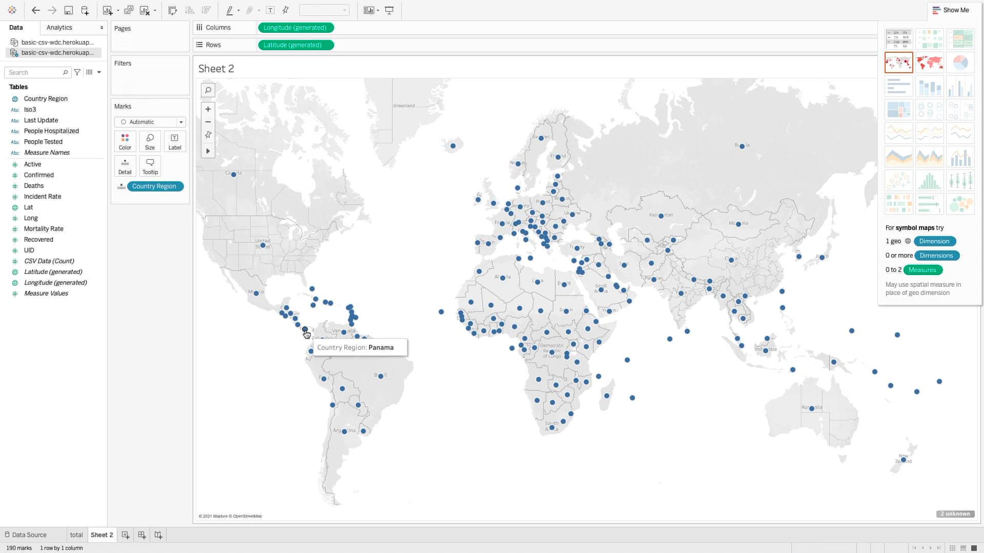
mouse_move(495, 333)
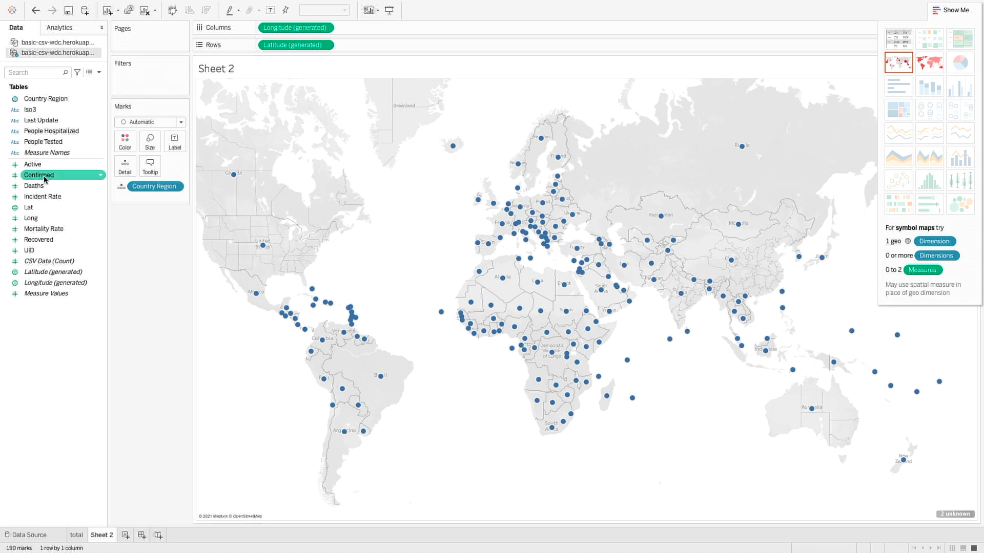
- Label the country marks with Deaths and add the Active measure to Detail
left_click_drag(46, 188, 175, 142)
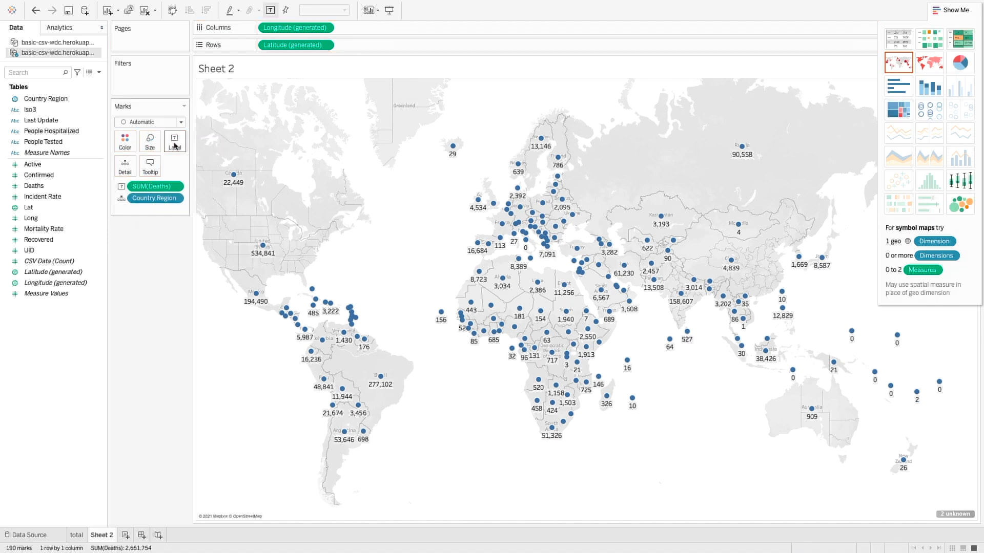
mouse_move(689, 309)
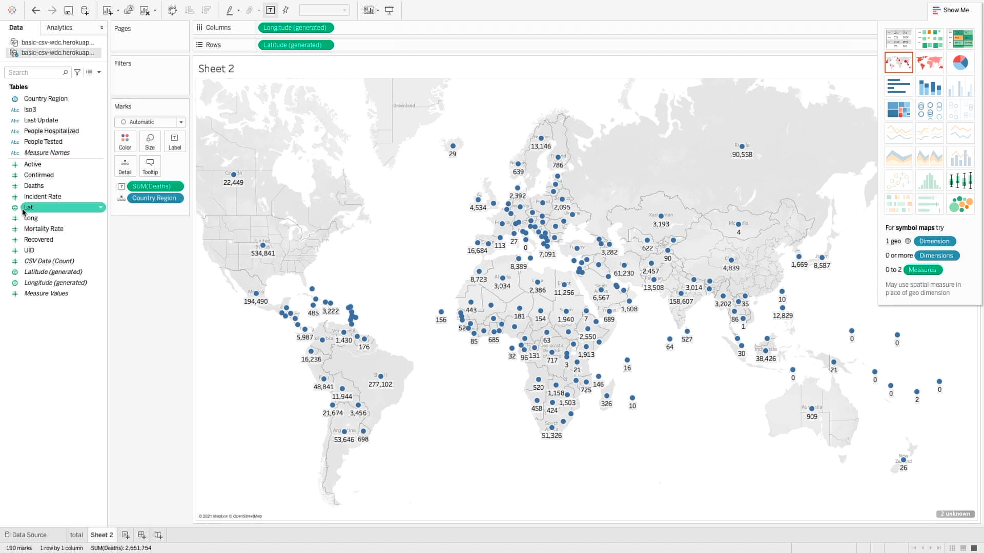
left_click(39, 167)
left_click_drag(38, 170, 119, 168)
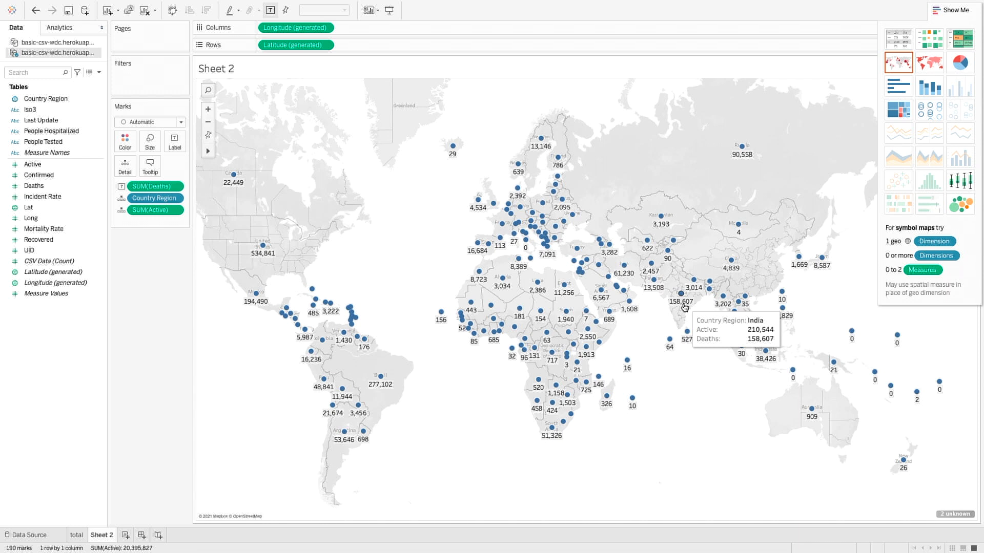
- Try a filled map of the country data with mark labels shown
left_click(934, 67)
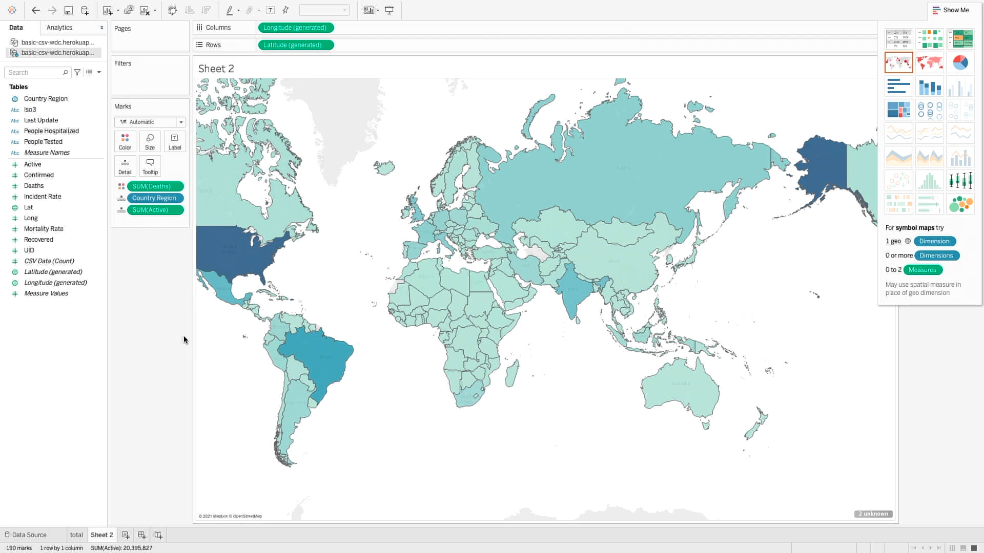
mouse_move(575, 295)
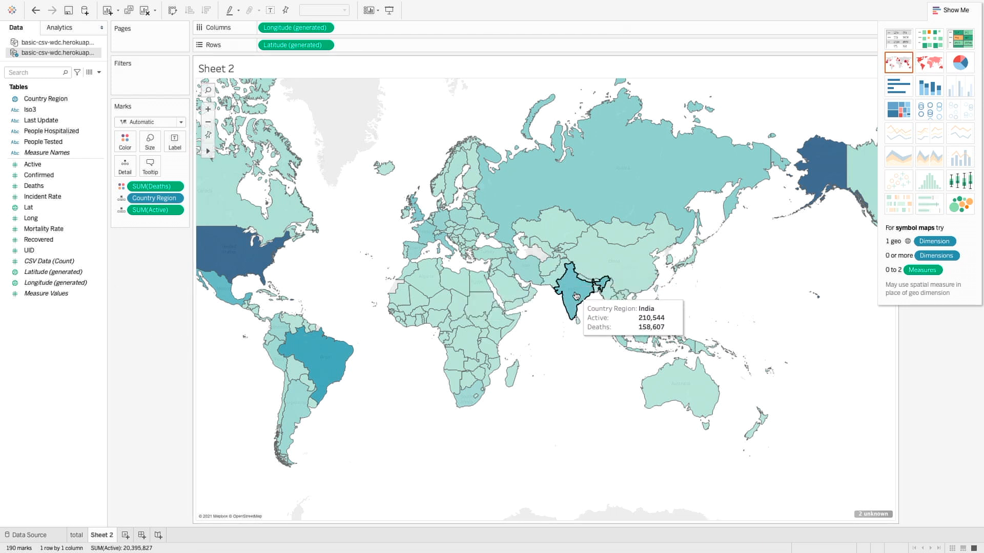
left_click(271, 11)
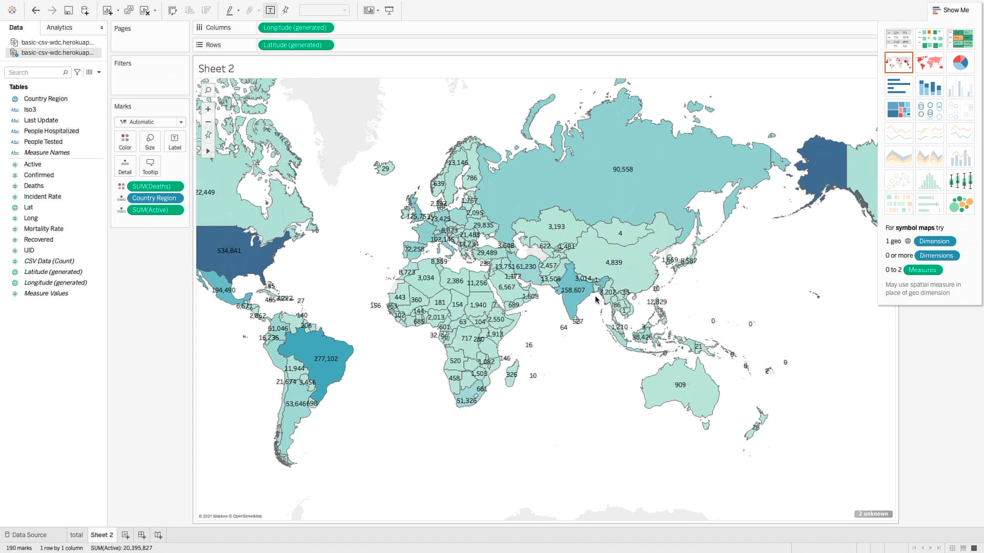
- Switch the view to a symbol map sized by Deaths and show its mark labels
left_click(900, 69)
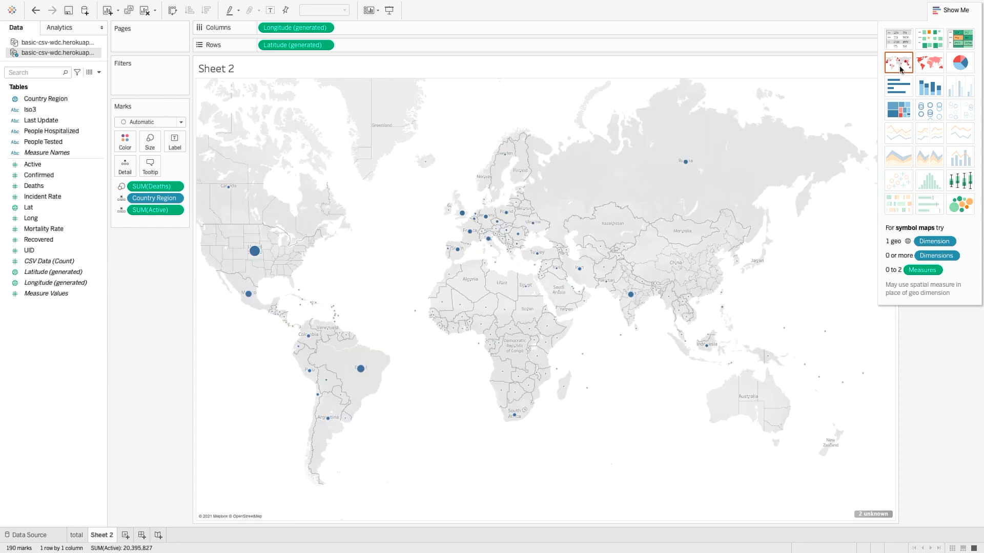
left_click(270, 11)
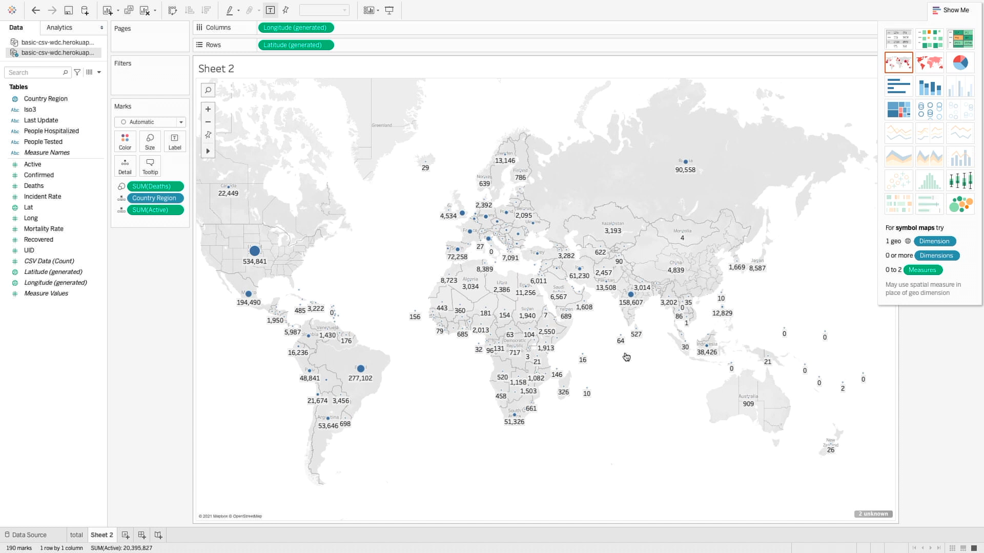
mouse_move(255, 254)
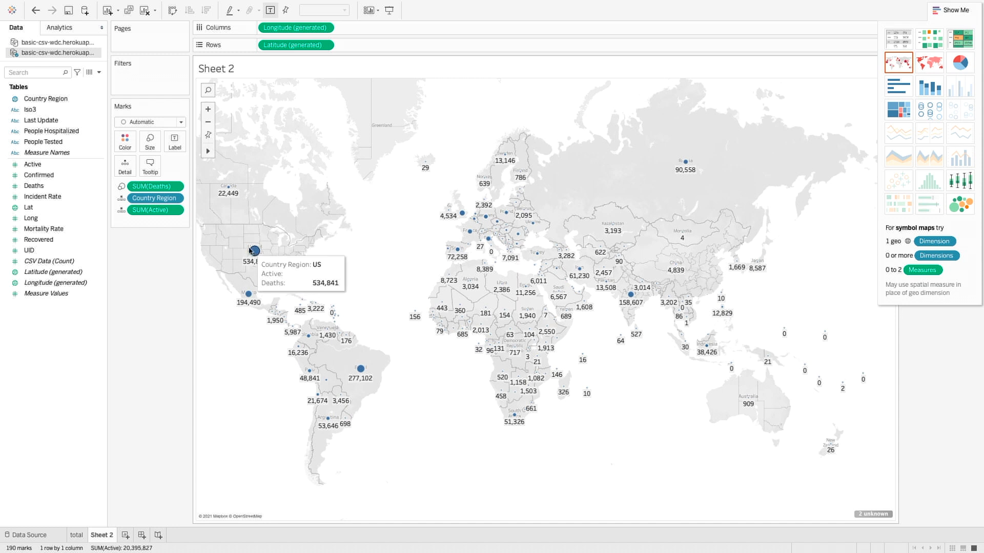
- Add the Confirmed and Mortality Rate measures to the map's Detail so the country tooltips include them
left_click_drag(40, 175, 121, 169)
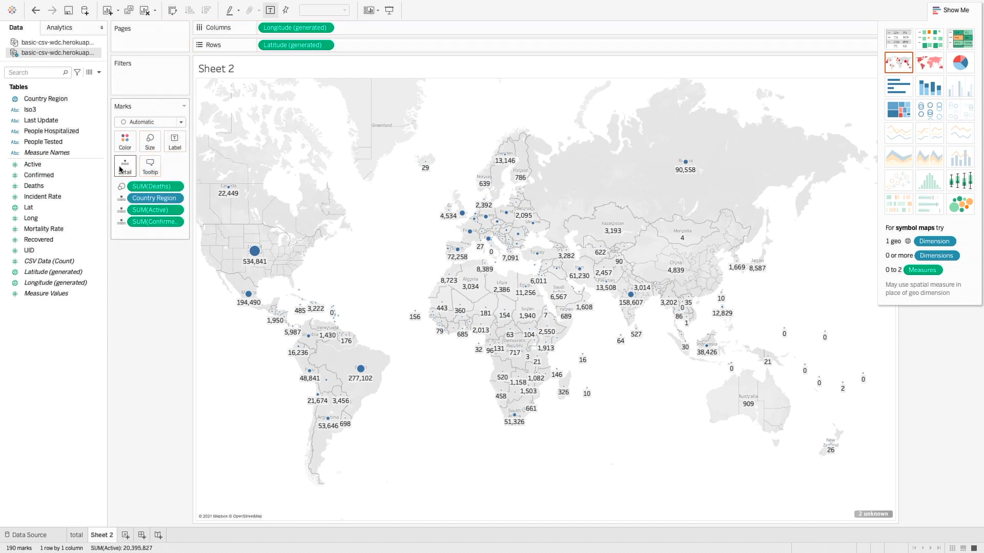
left_click_drag(54, 230, 125, 165)
mouse_move(626, 302)
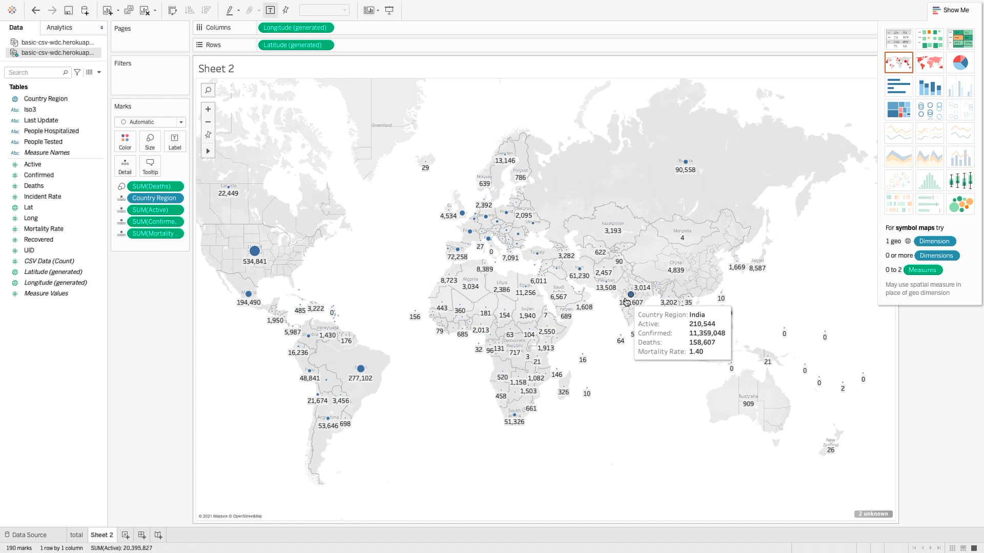
- Replace the map's sheet-name title with "World Scenario"
right_click(102, 533)
left_click(285, 475)
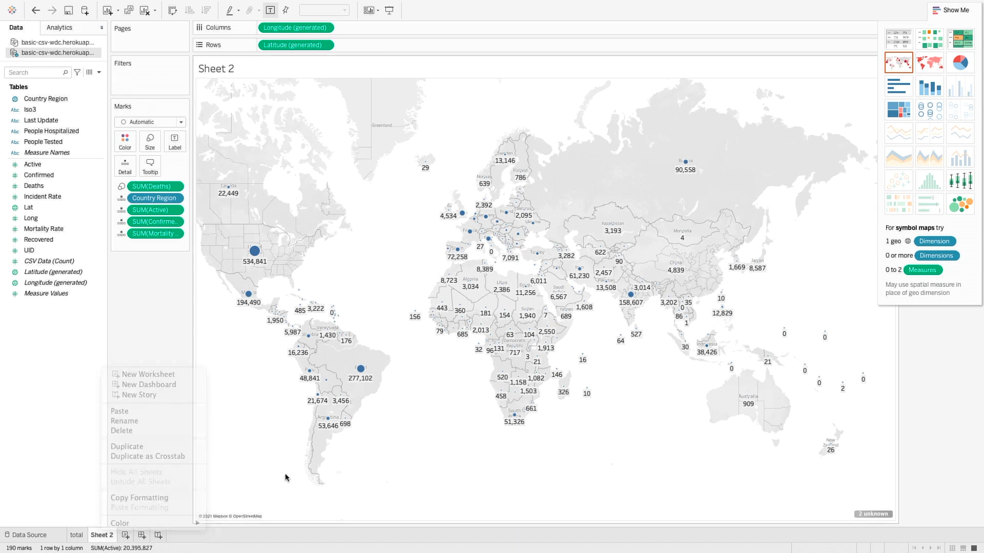
double_click(235, 75)
triple_click(426, 248)
key("BackSpace")
type("World Scenario")
left_click(598, 347)
- Rename the Sheet 2 worksheet as world map
right_click(91, 532)
left_click(115, 423)
type("world map")
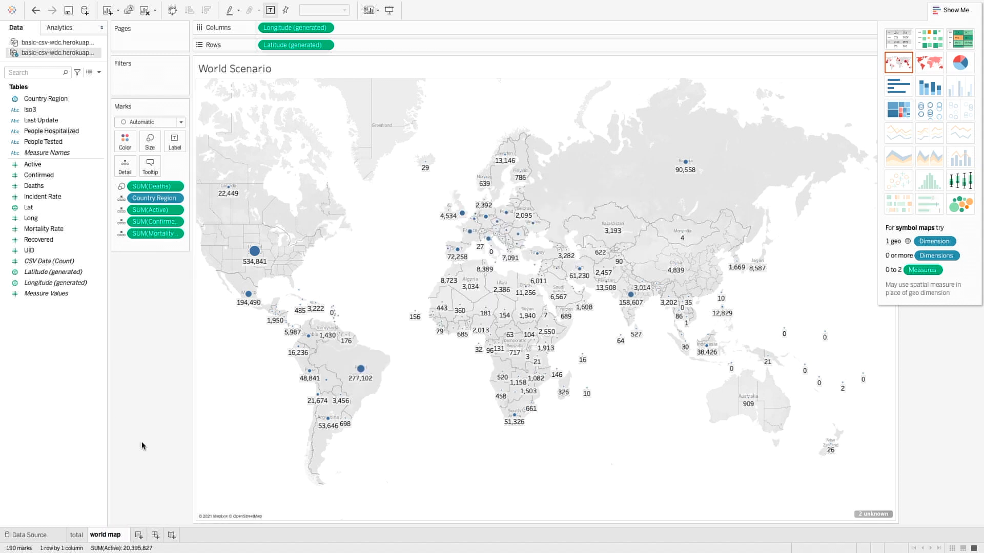
- Create another new worksheet and place Country Region on Columns
left_click(137, 536)
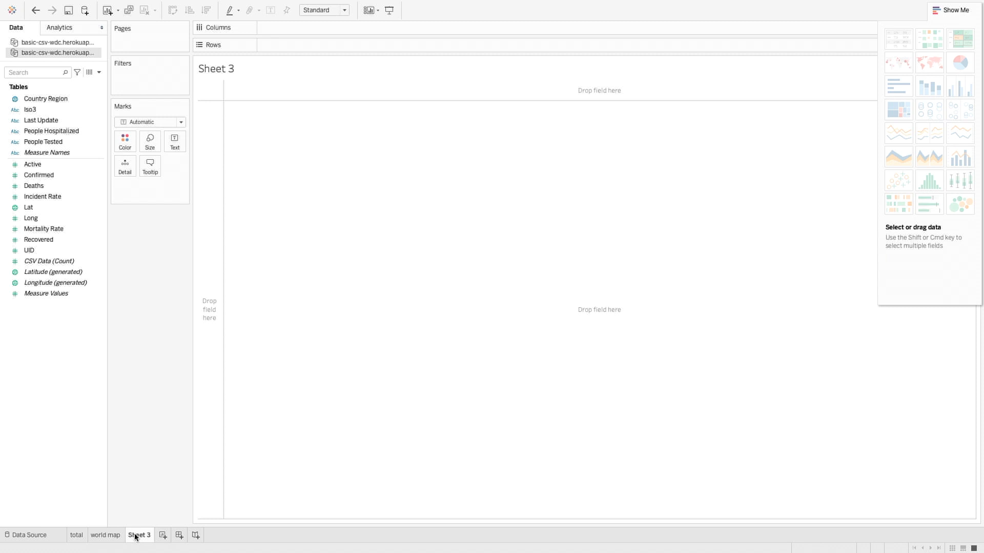
mouse_move(135, 536)
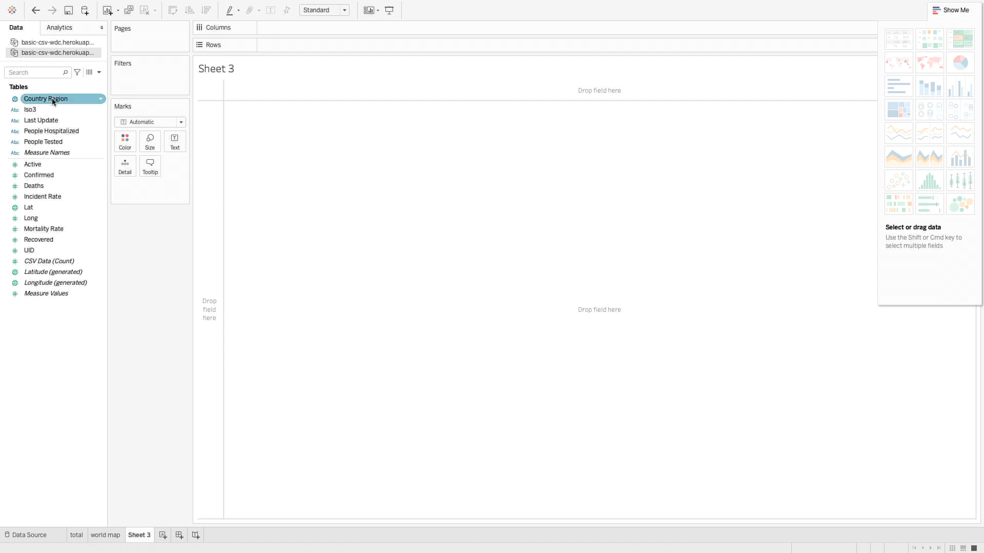
left_click_drag(52, 101, 298, 29)
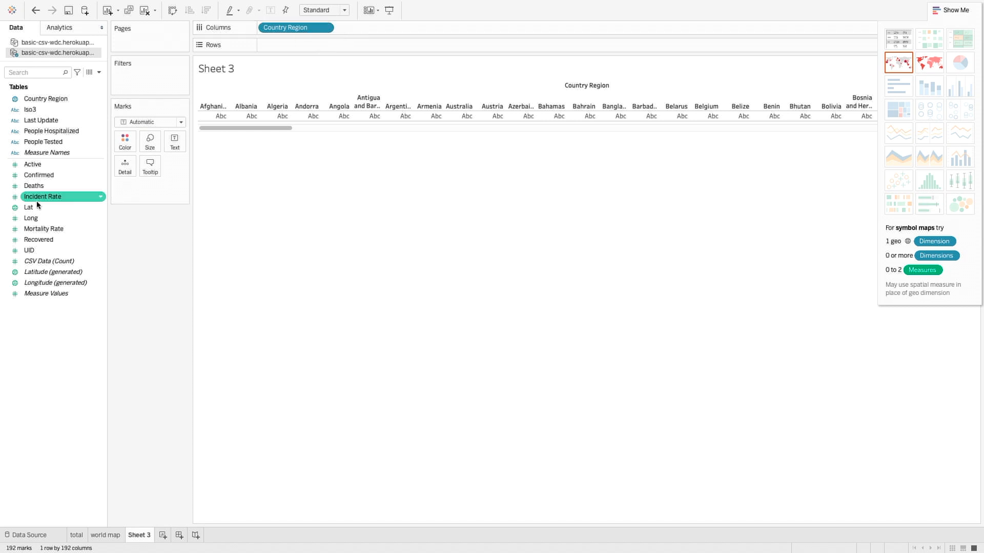
- Chart the Confirmed measure on Rows by country in descending order, with mark labels shown on the bars
left_click_drag(46, 176, 297, 45)
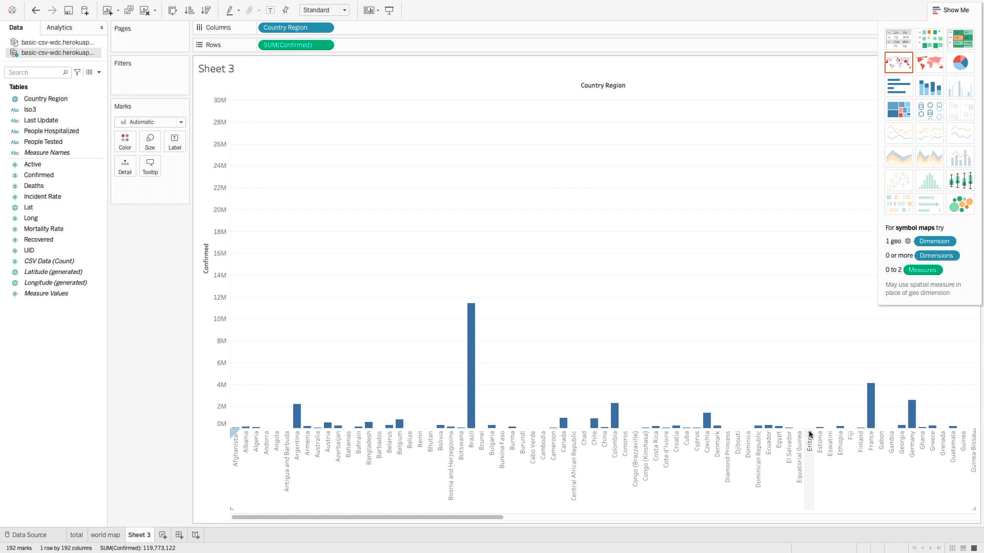
left_click(206, 11)
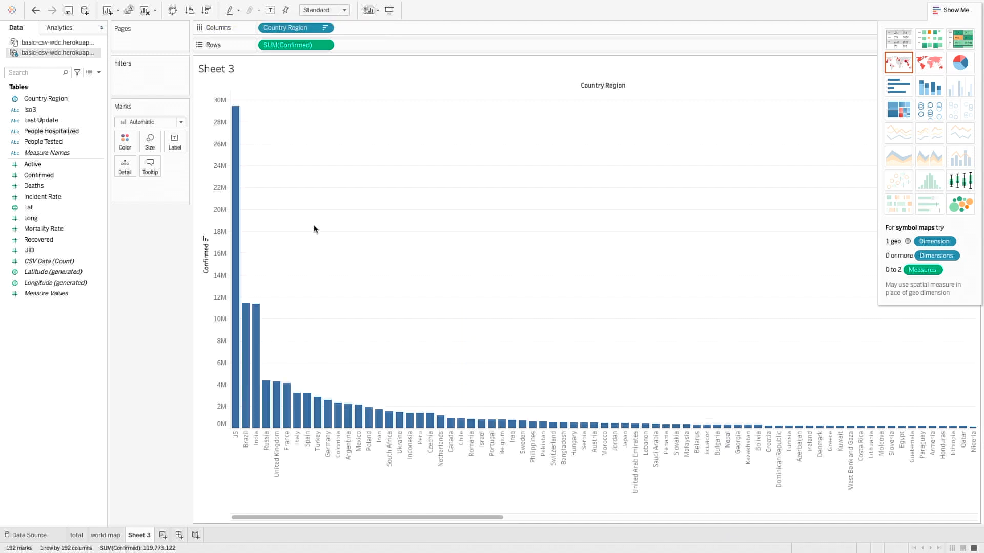
mouse_move(237, 145)
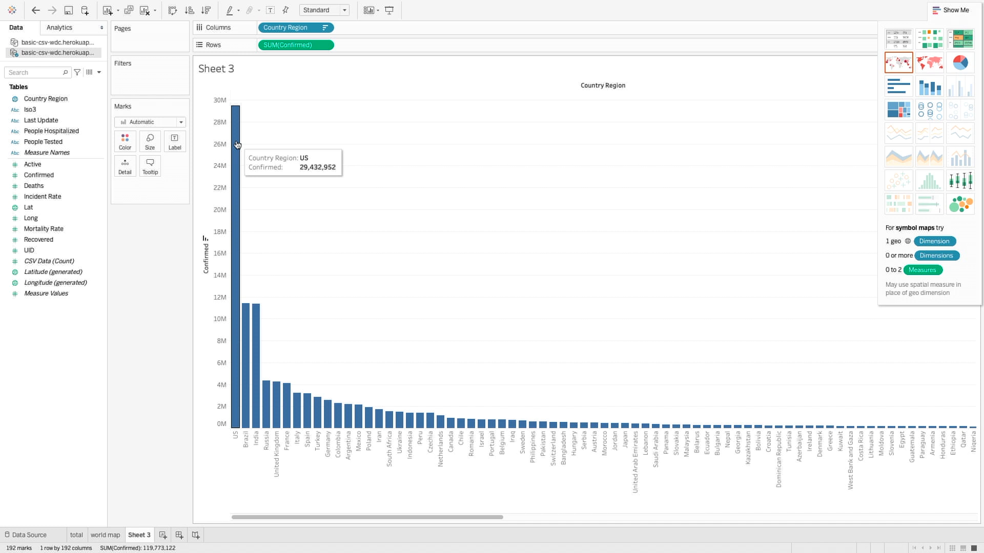
left_click(270, 10)
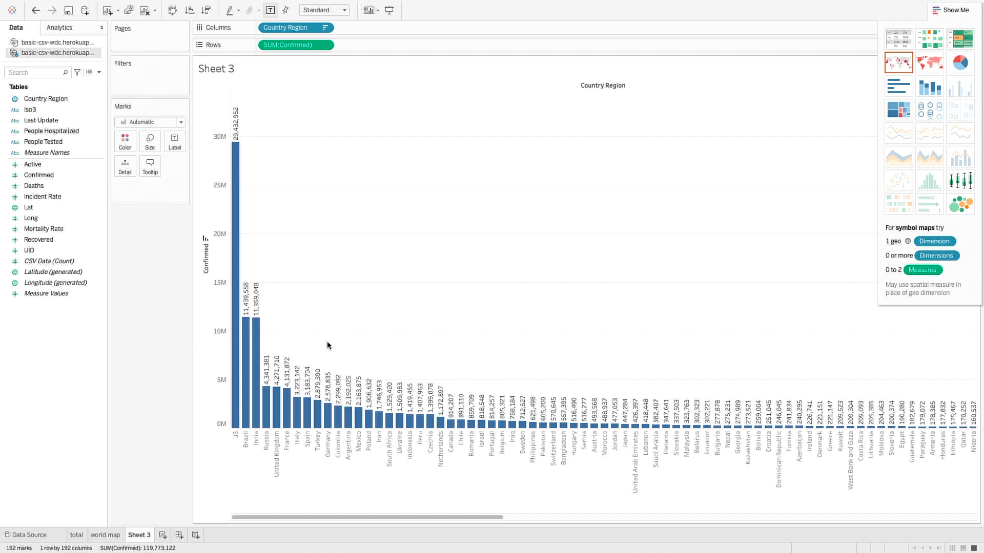
- Keep only the 15 countries with the most confirmed cases, from US through Iran
left_click_drag(488, 368, 228, 414)
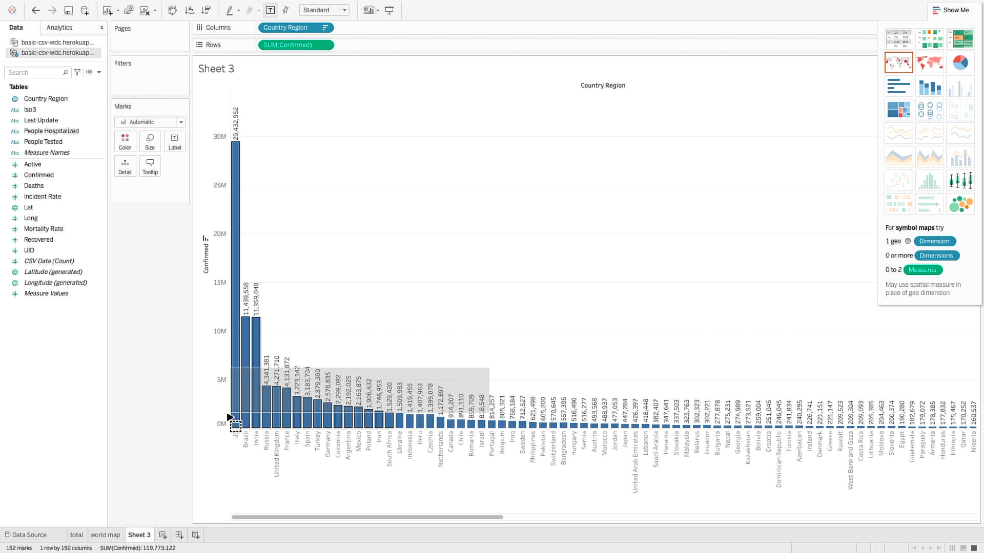
left_click_drag(229, 418, 227, 415)
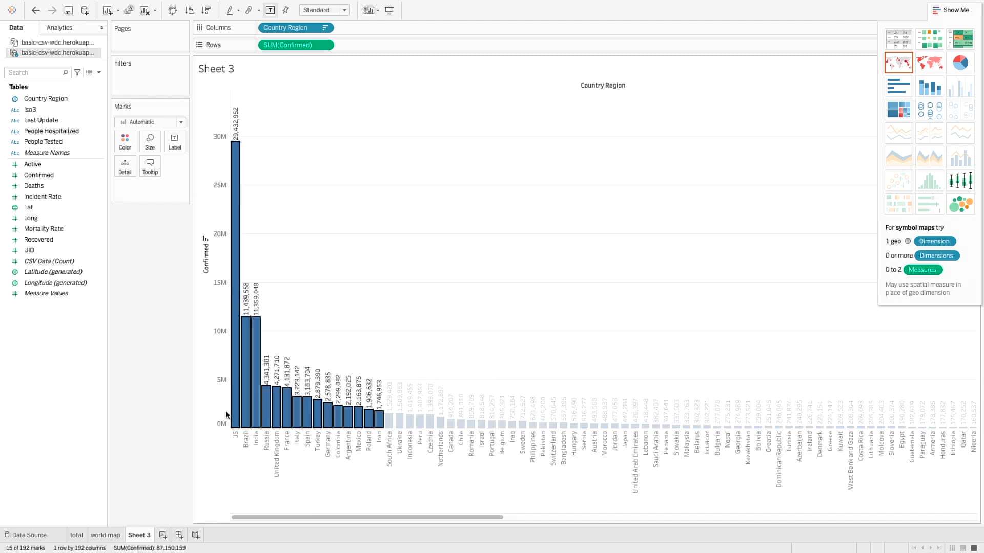
mouse_move(286, 406)
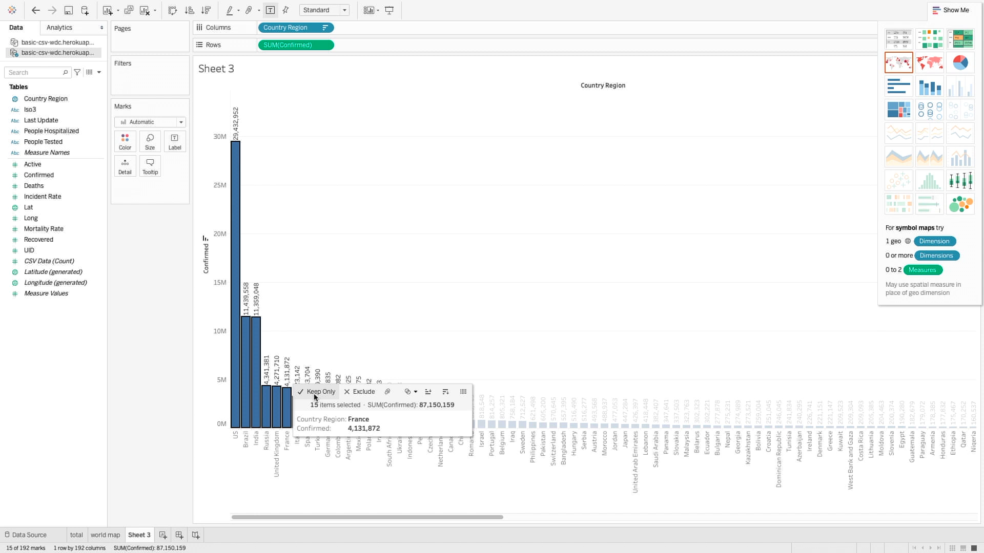
left_click(316, 393)
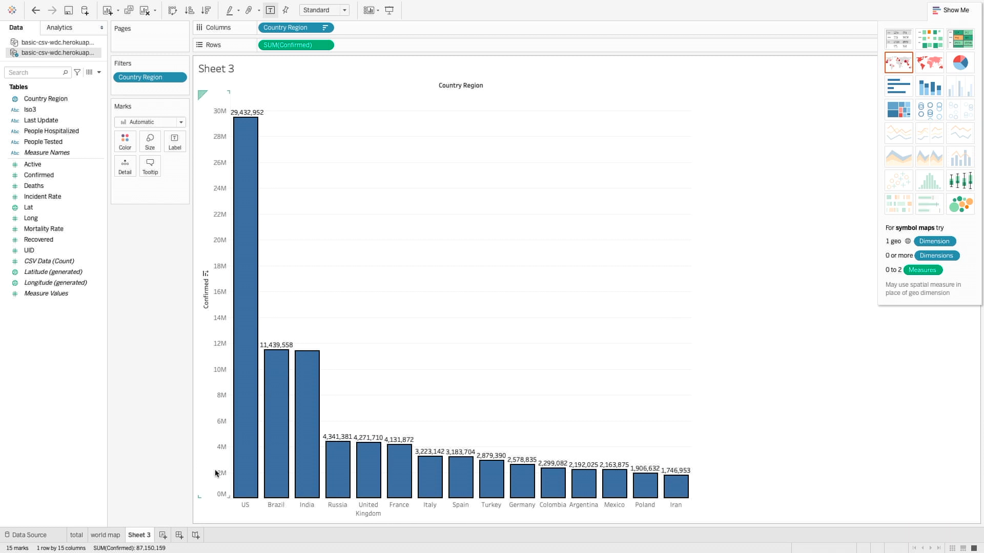
- Create a new worksheet charting Mortality Rate on Rows against Country Region on Columns, sorted in descending order
left_click(163, 535)
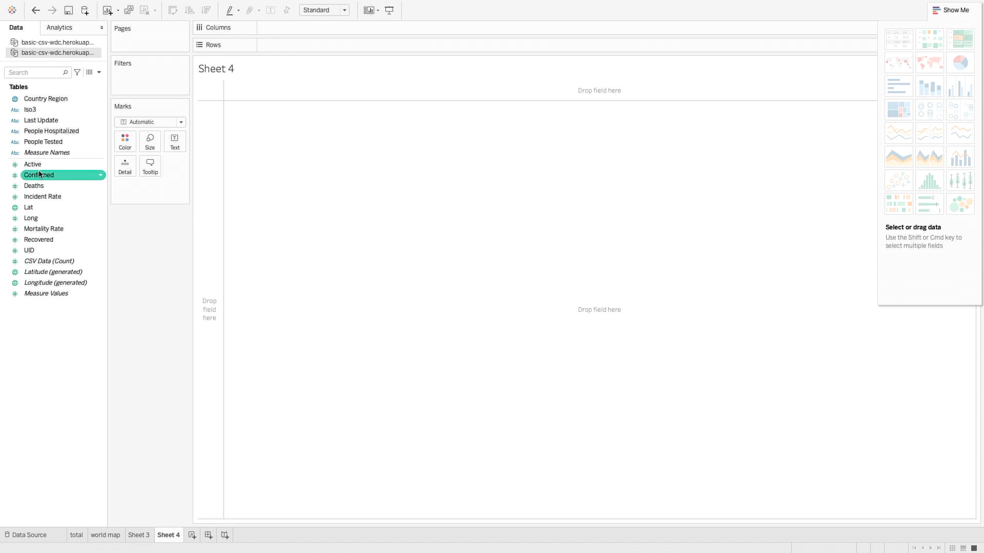
left_click_drag(41, 99, 333, 30)
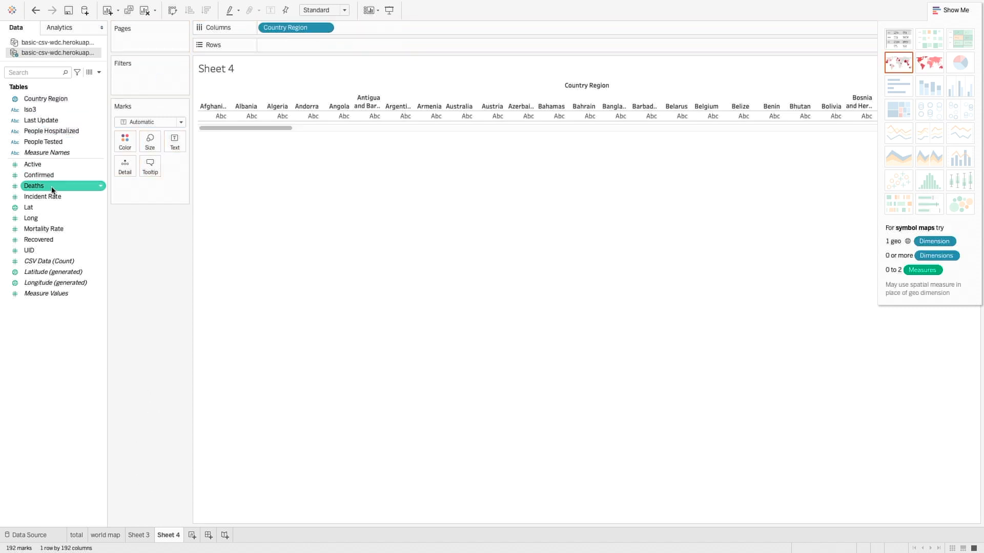
left_click(42, 165)
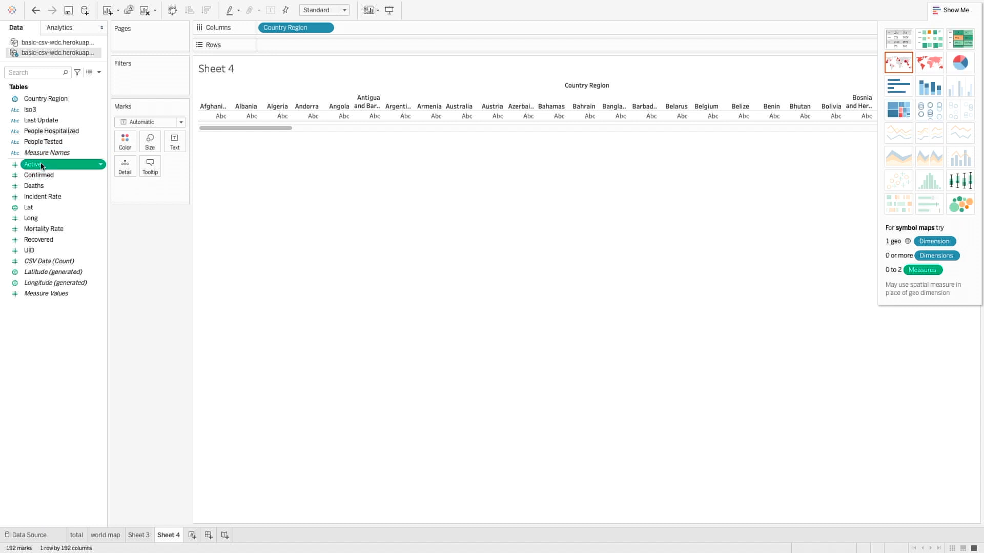
left_click_drag(46, 228, 282, 43)
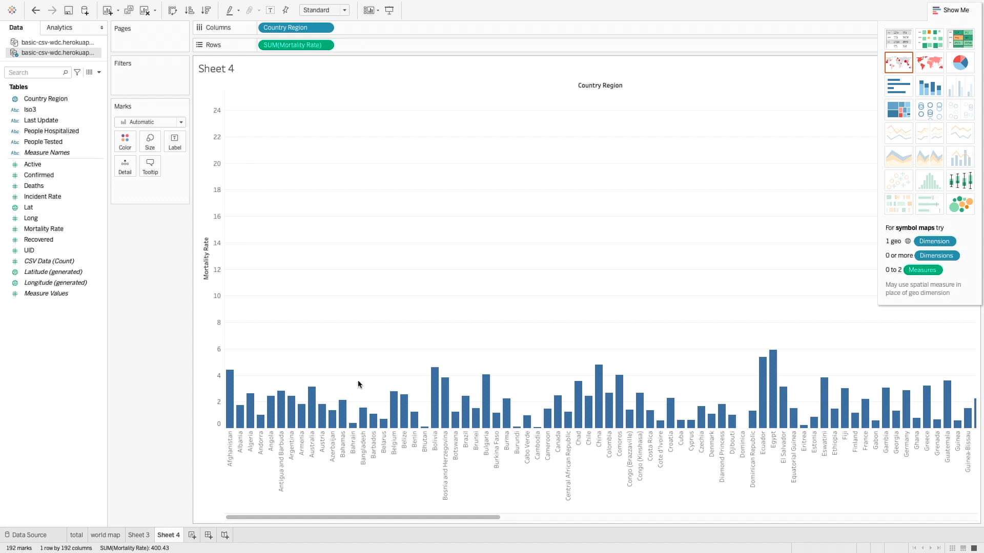
left_click(206, 10)
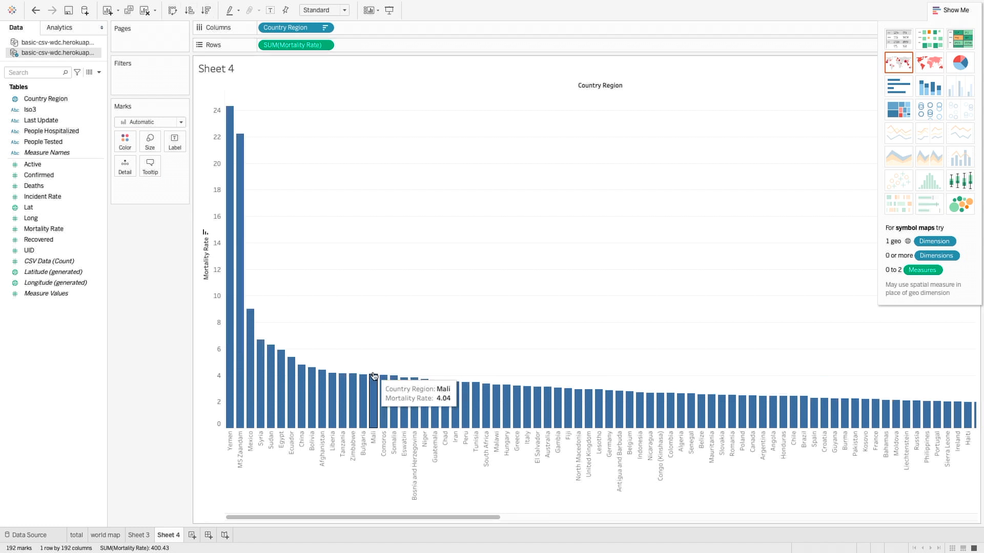
- Keep only the 28 countries with the highest mortality rates, from Yemen through Hungary
left_click_drag(506, 369, 222, 400)
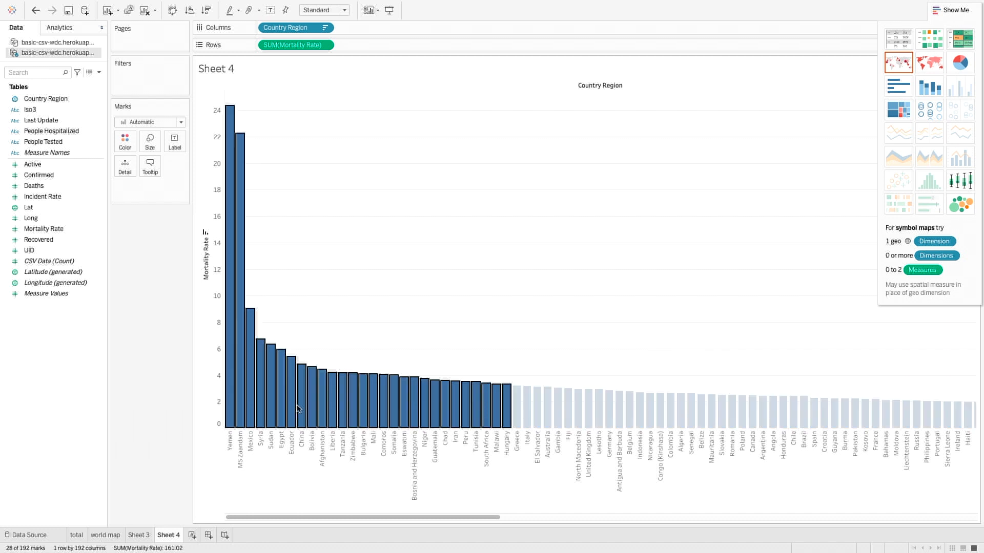
mouse_move(331, 409)
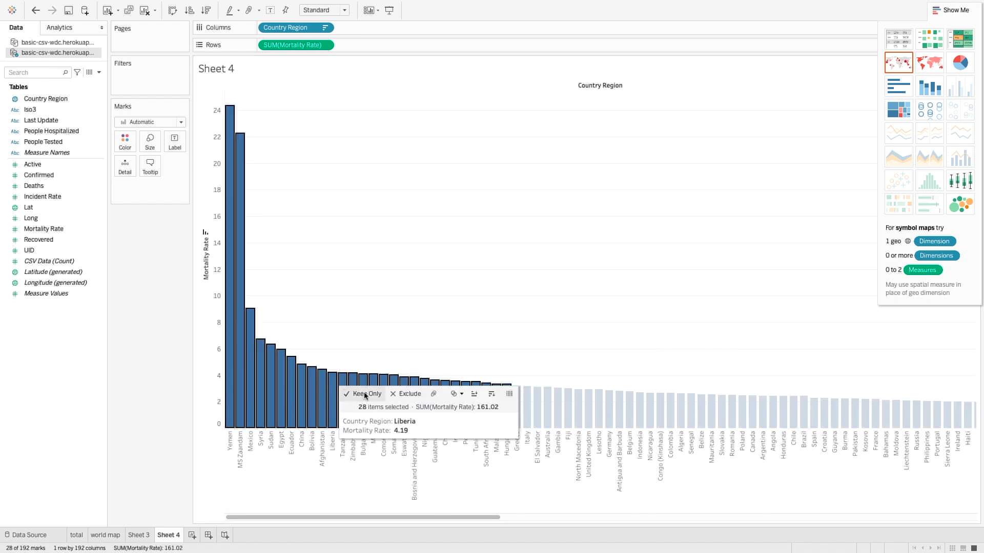
left_click(365, 395)
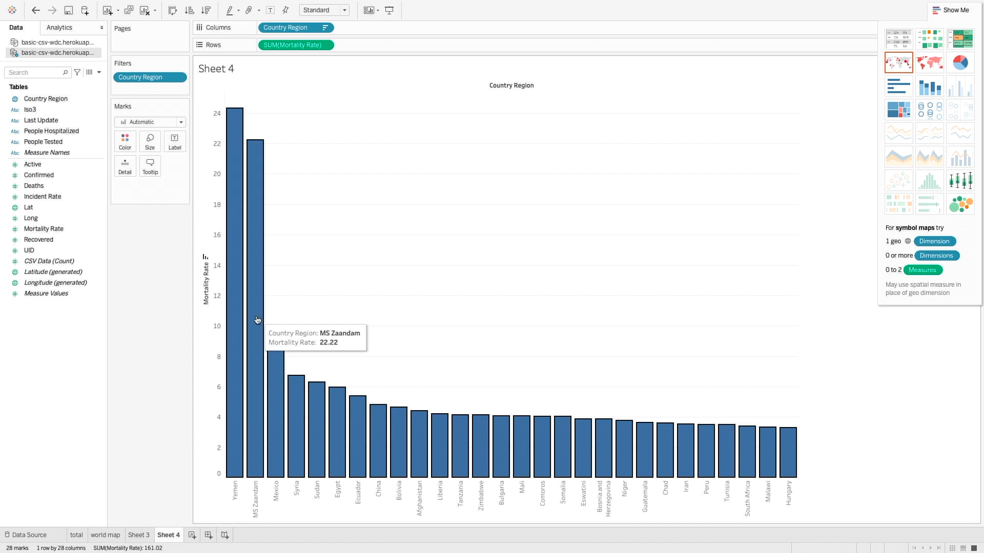
left_click(256, 275)
left_click(238, 267)
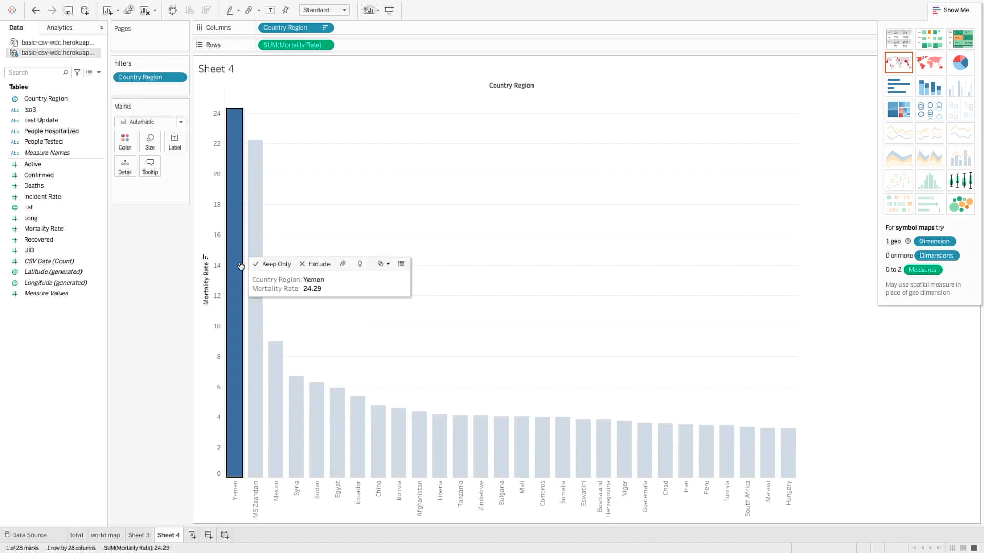
left_click(483, 173)
- Change the color of the mortality rate bars to red
left_click(125, 140)
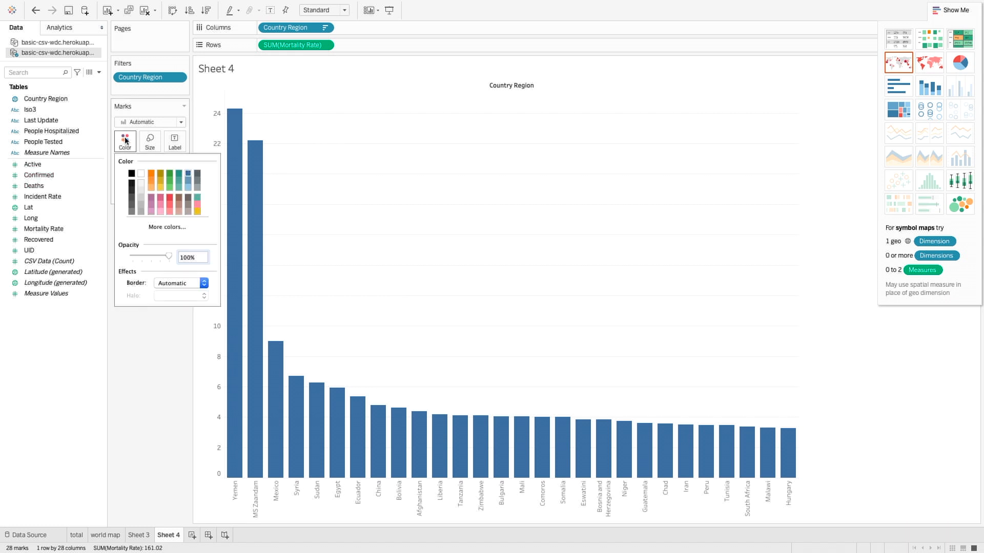
left_click(152, 174)
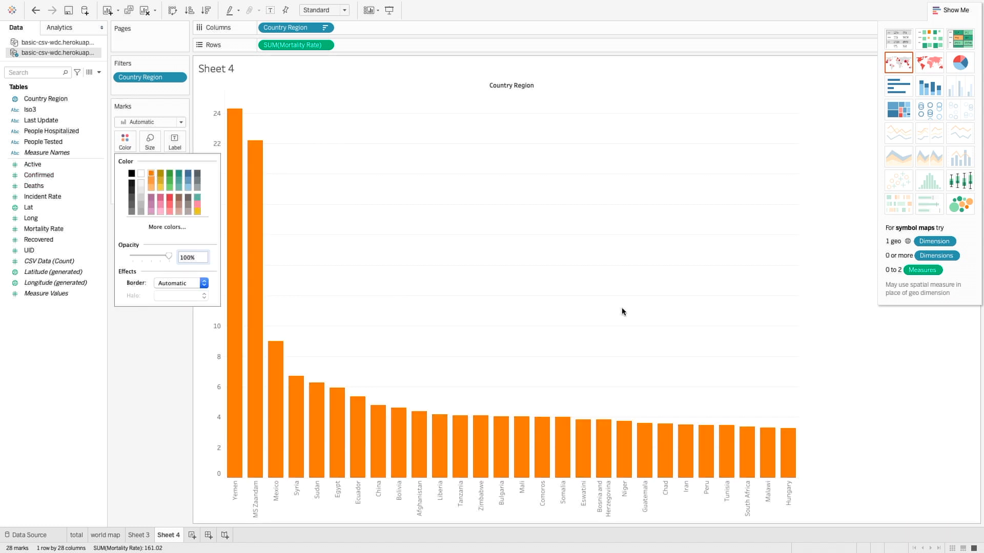
left_click(169, 198)
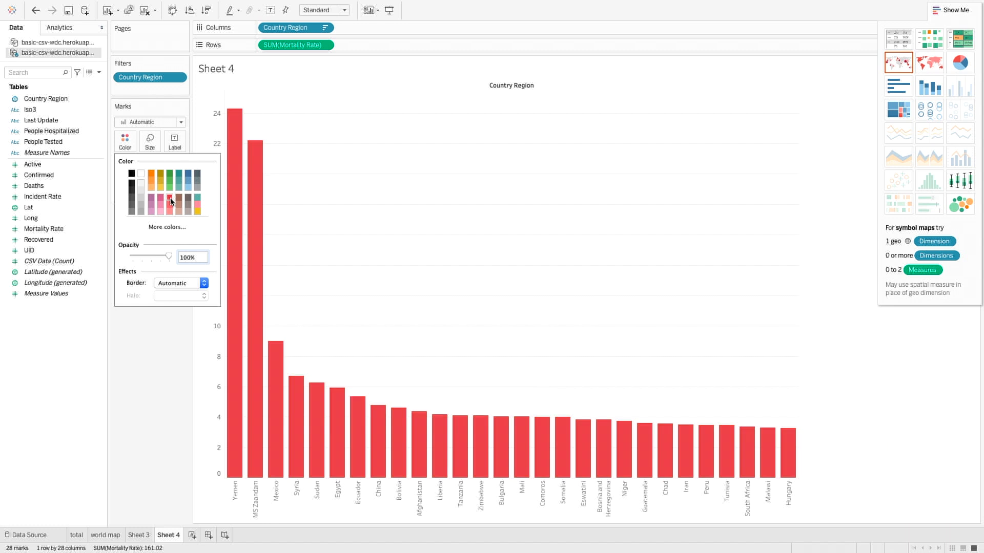
left_click(542, 281)
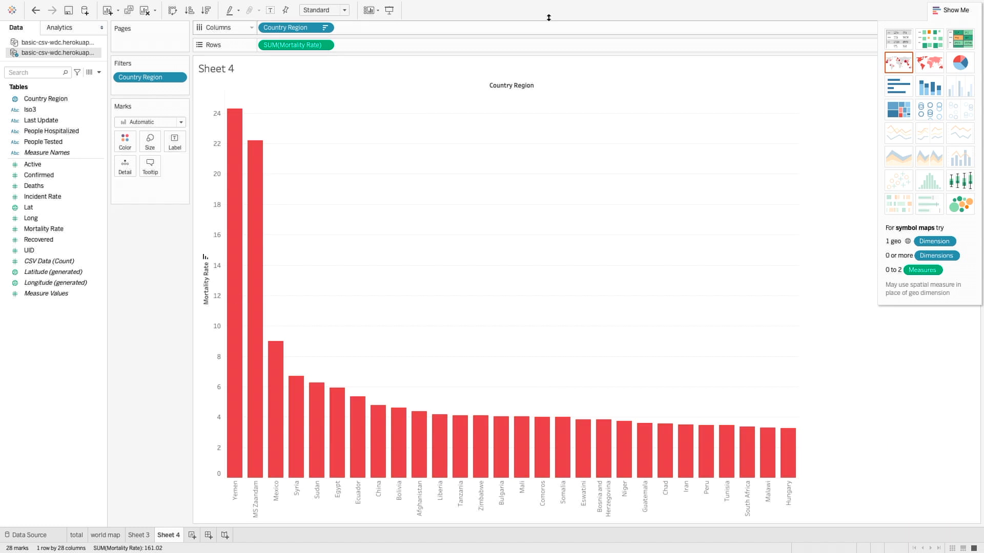
- Replace the Sheet 4 chart's sheet-name title with "Mortality Rate"
double_click(220, 69)
type("Mo")
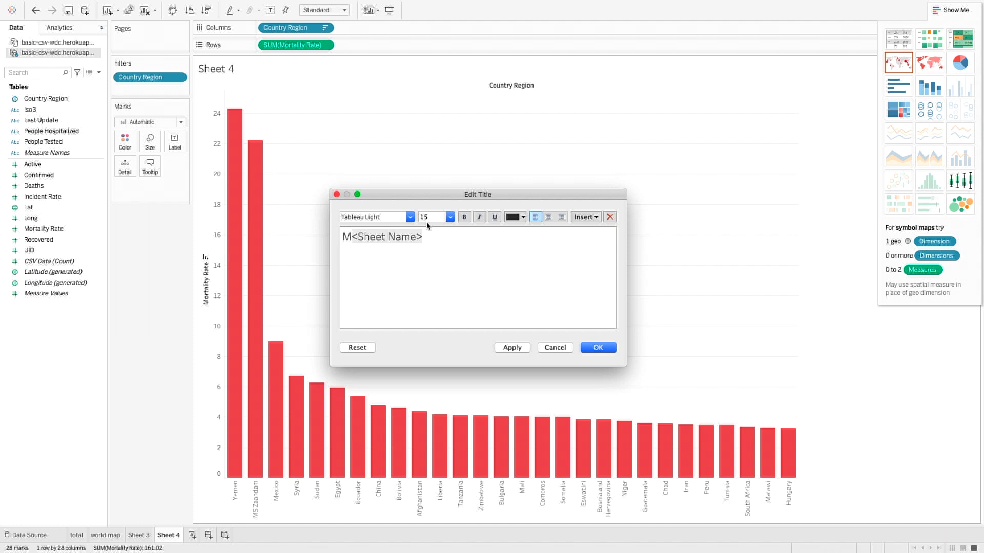
type("rtalitt")
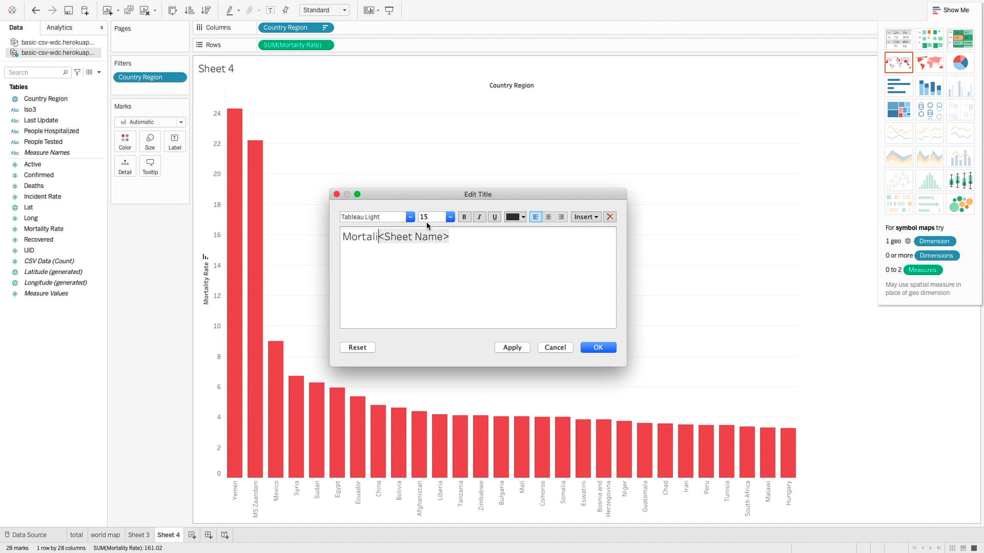
key("BackSpace")
key("BackSpace")
type("y Rate")
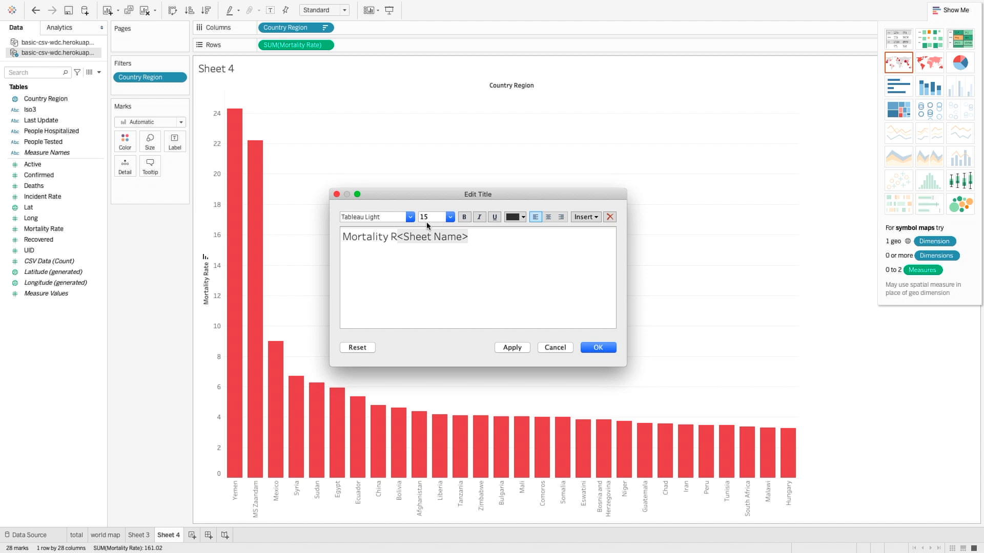
key("shift+End")
key("BackSpace")
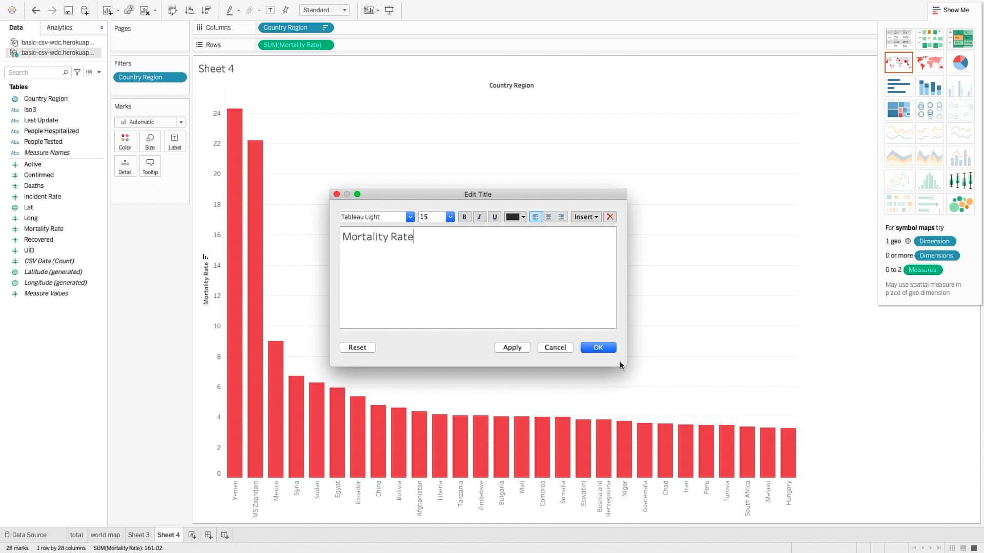
left_click(589, 349)
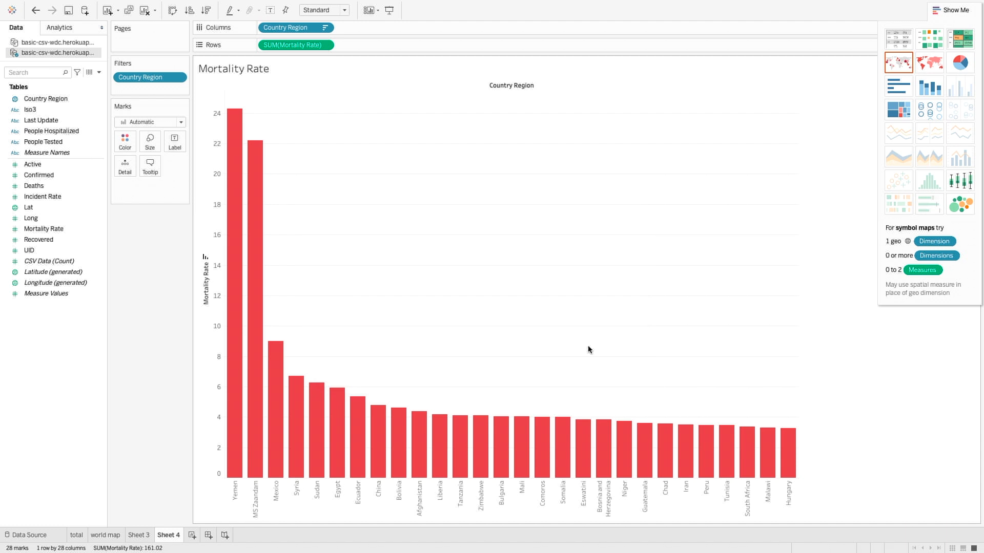
- Rename the Sheet 4 worksheet as mortality_rate and the Sheet 3 worksheet as confirmed
right_click(169, 537)
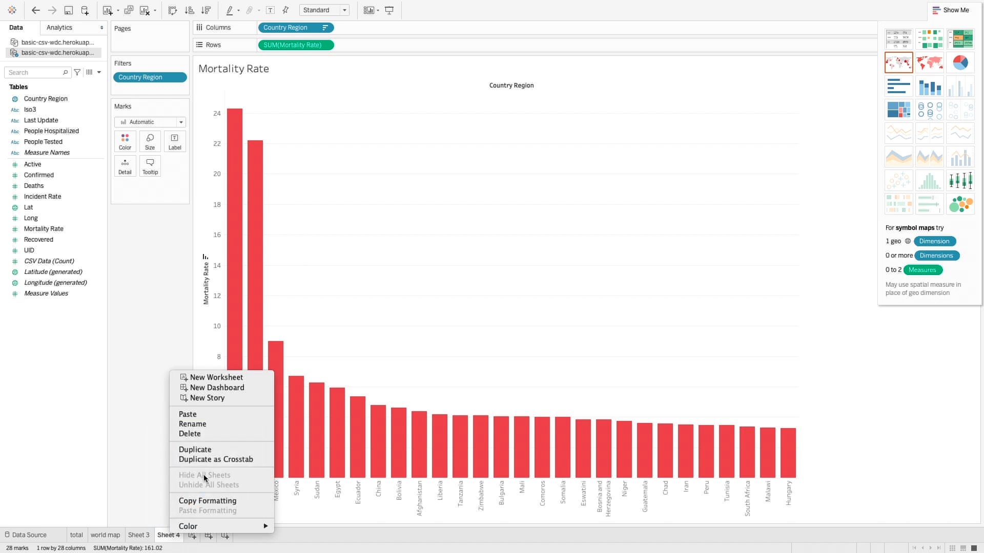
left_click(193, 424)
type("mortality_rate")
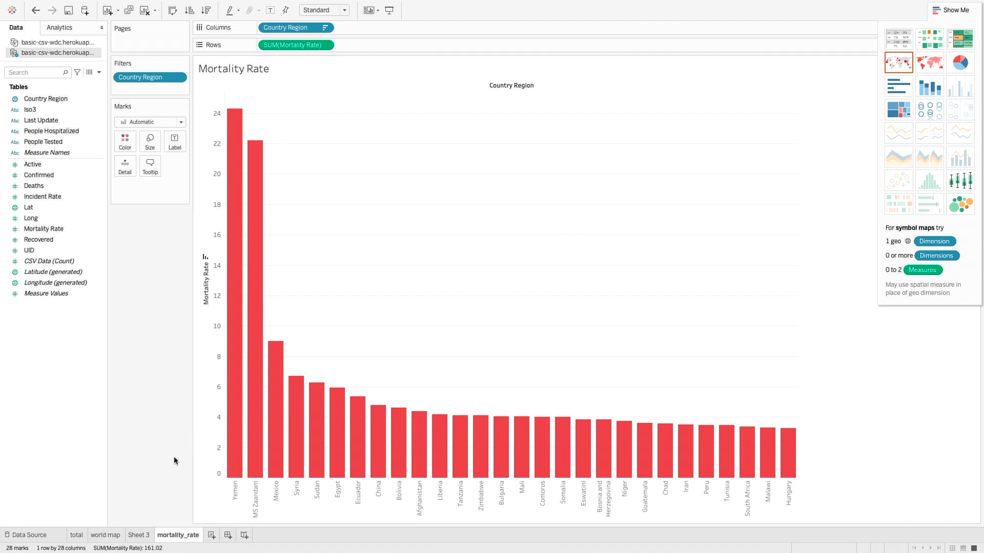
right_click(138, 535)
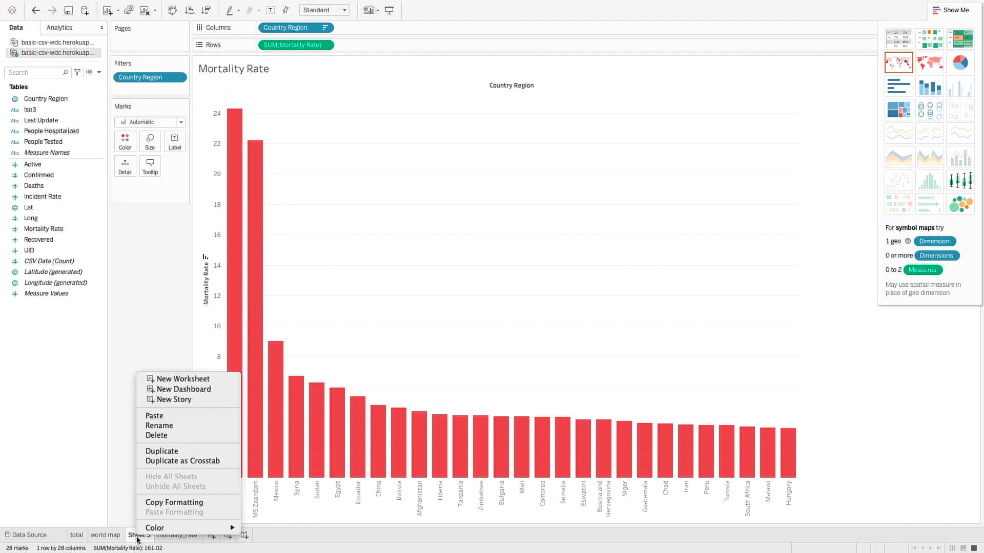
left_click(168, 427)
type("confirmed")
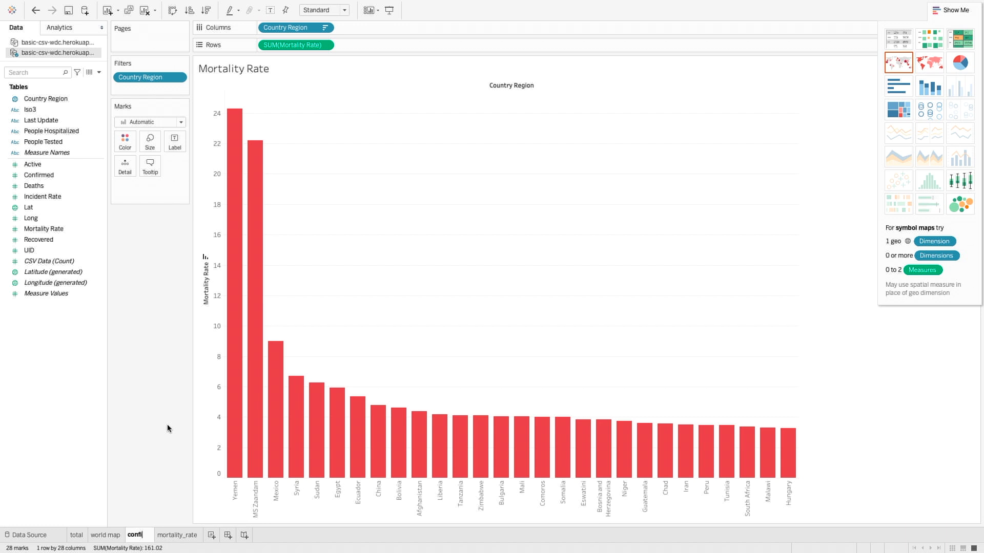
key("Return")
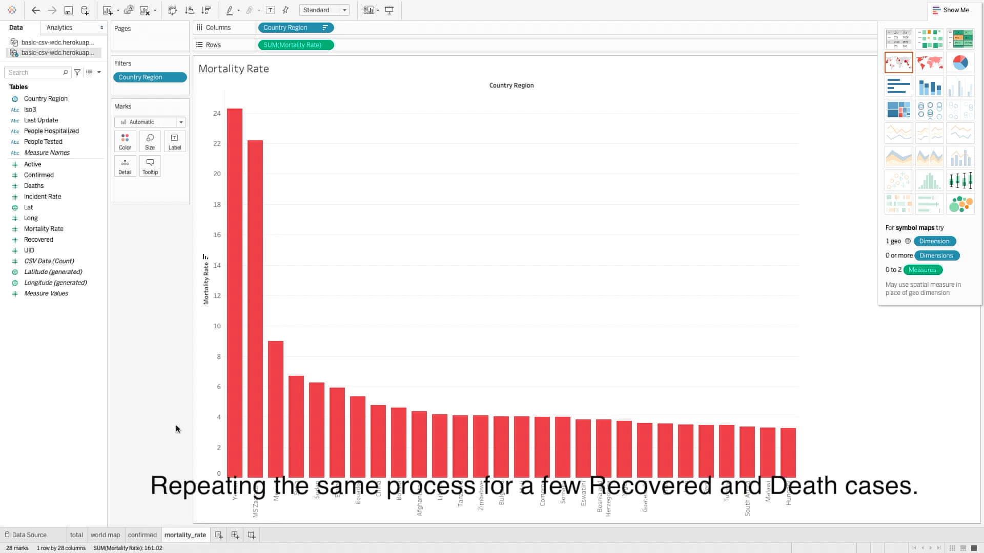
- Create a new worksheet with Recovered on Rows and Country Region on Columns
left_click(218, 535)
left_click(45, 202)
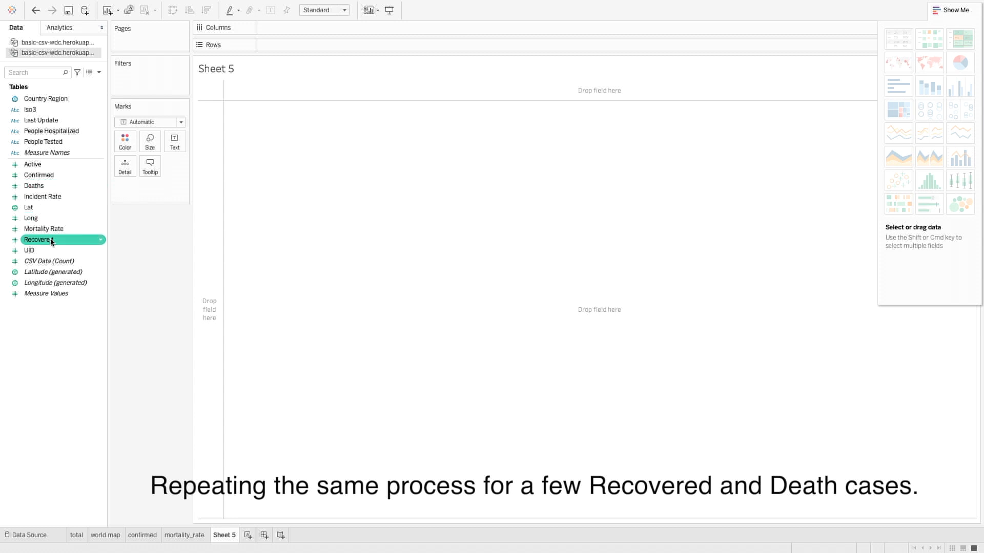
mouse_move(51, 242)
left_mouse_down()
mouse_move(305, 82)
mouse_move(292, 46)
left_mouse_up()
left_click_drag(44, 98, 295, 33)
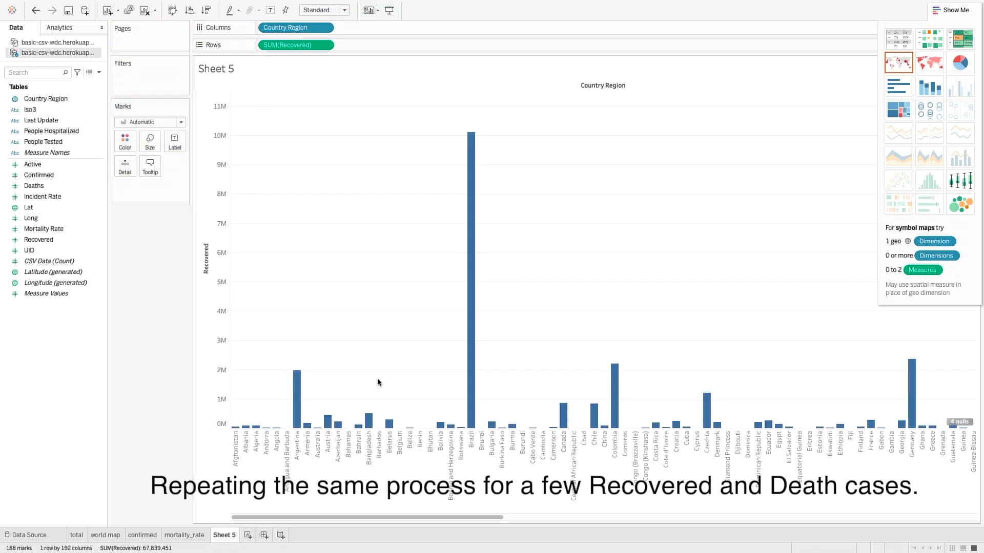
- Sort the Recovered bars in descending order and keep only the top 15 countries
left_click(206, 9)
left_click_drag(383, 390, 233, 410)
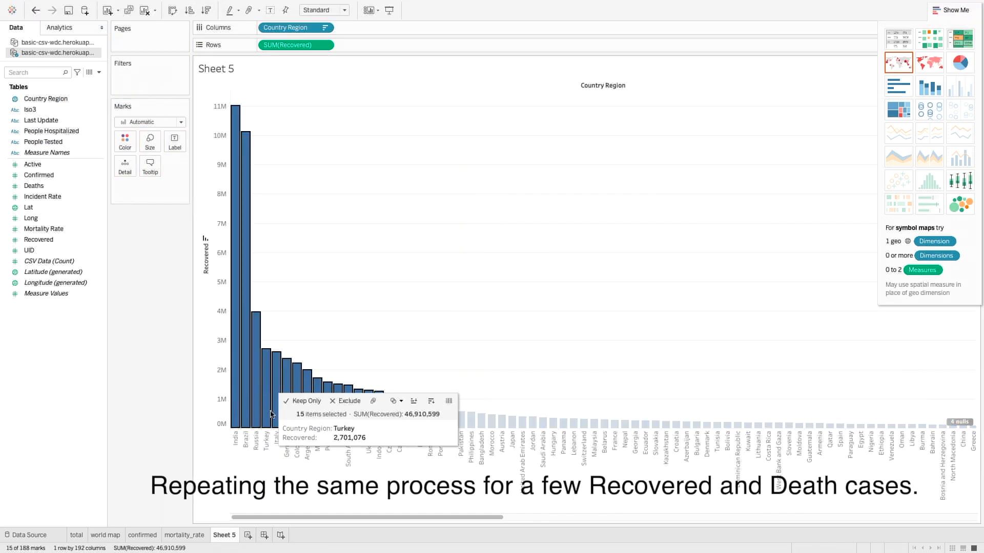
left_click(304, 402)
- Change the color of the Recovered bars and show their mark labels
left_click(125, 142)
left_click(174, 188)
left_click(329, 119)
left_click(270, 10)
- Title the Recovered chart "Recovered Cases" and rename its worksheet as recovered
double_click(219, 67)
type("Recovered Cases")
key("Delete")
left_click(604, 348)
double_click(225, 536)
type("recovered")
- Create another worksheet with Deaths on Rows and Country Region on Columns, sorted in descending order
left_click(260, 535)
left_click_drag(34, 186, 296, 45)
left_click_drag(45, 99, 296, 28)
left_click(205, 11)
- Show the mark labels on the Deaths bars
left_click_drag(416, 395, 234, 417)
left_click(175, 146)
left_click(199, 165)
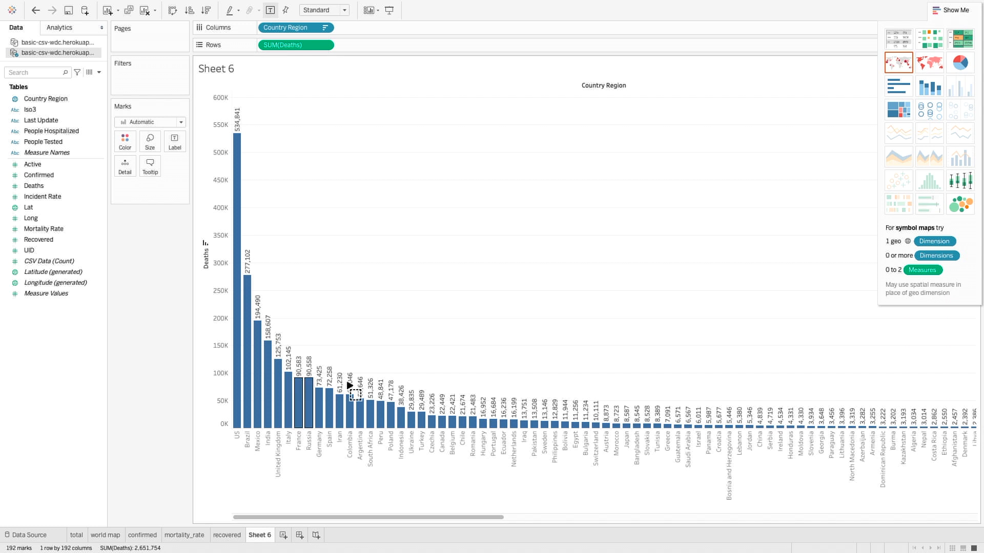
- Keep only the 17 countries with the most deaths and color their bars light red
left_click(277, 400)
left_click(125, 141)
left_click(169, 211)
- Title the chart "Deaths" and rename its worksheet as deaths
double_click(377, 74)
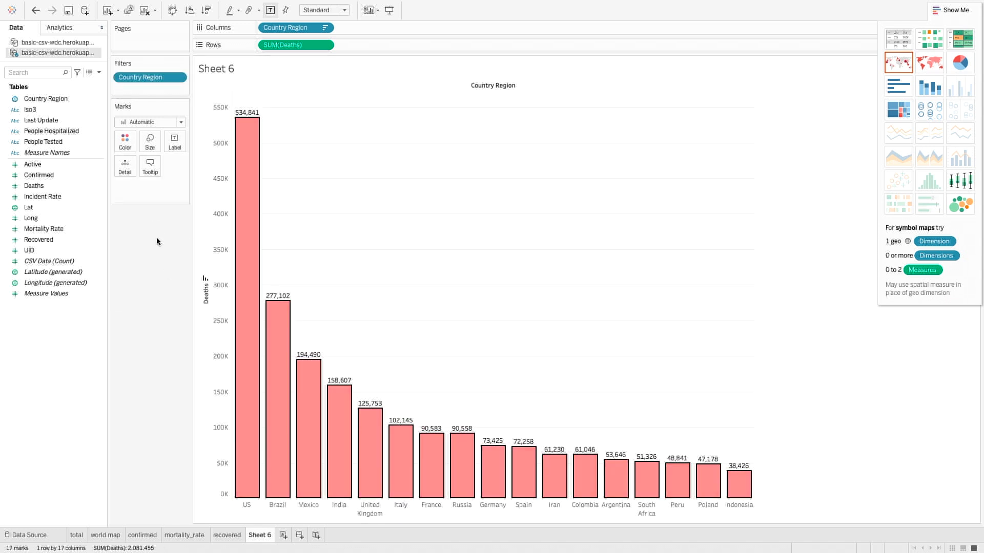
type("Deaths")
left_click(597, 346)
right_click(258, 536)
left_click(279, 427)
type("deaths")
key("Return")
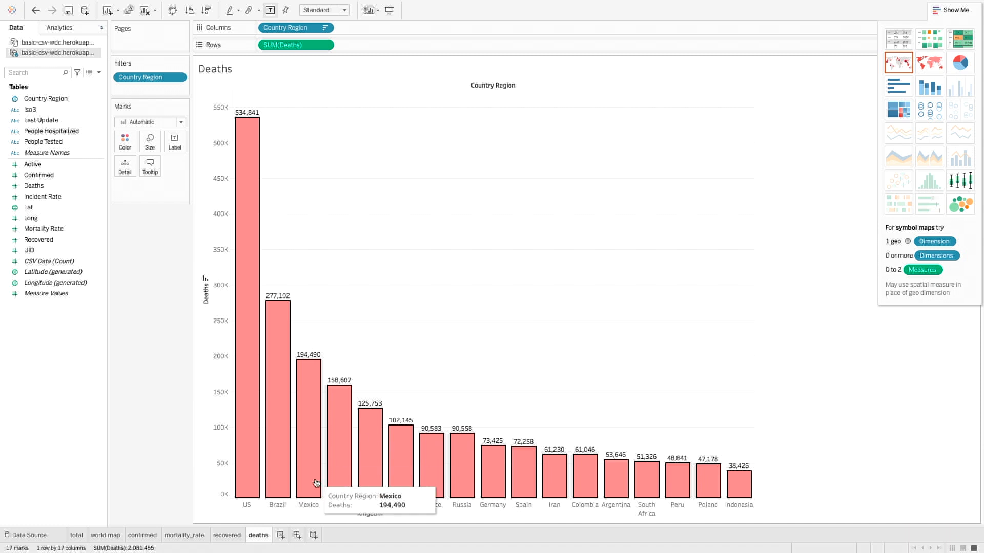
- Create a dashboard and place the total and world map sheets side by side on it
left_click(296, 535)
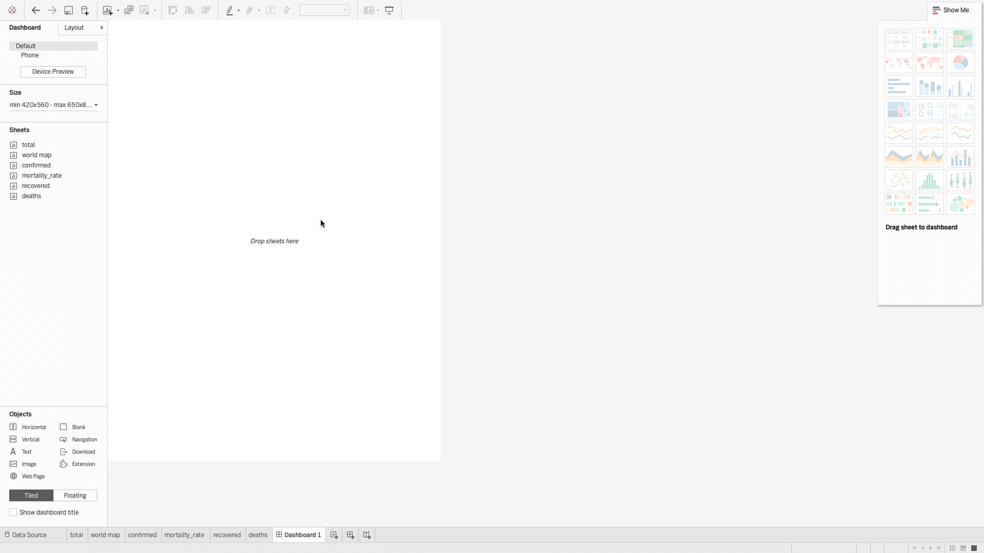
mouse_move(40, 148)
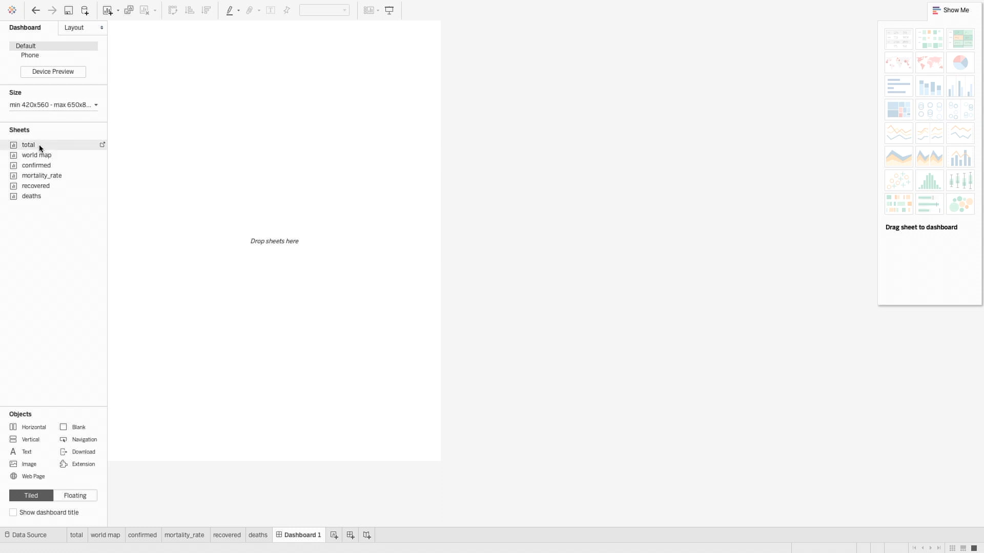
left_click_drag(63, 146, 268, 95)
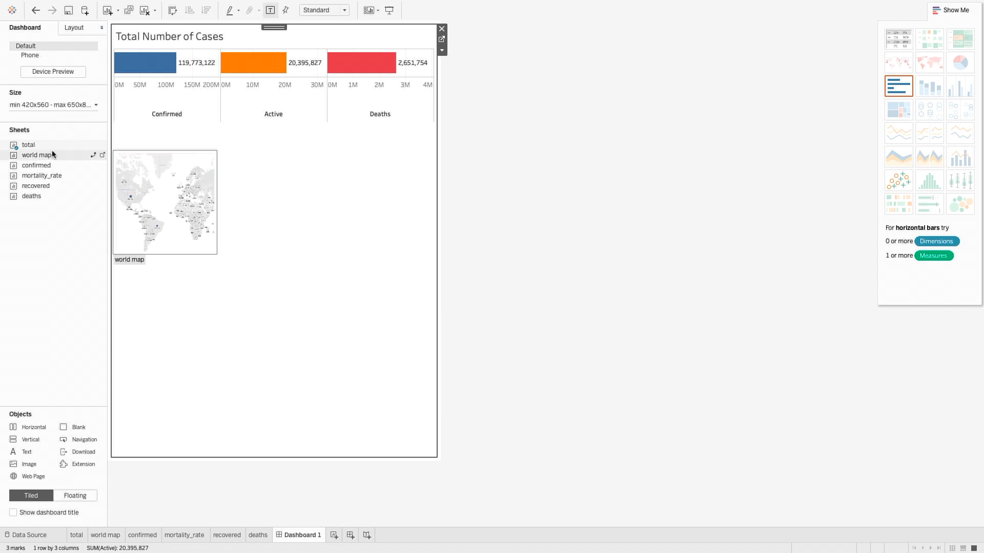
left_click_drag(62, 155, 323, 179)
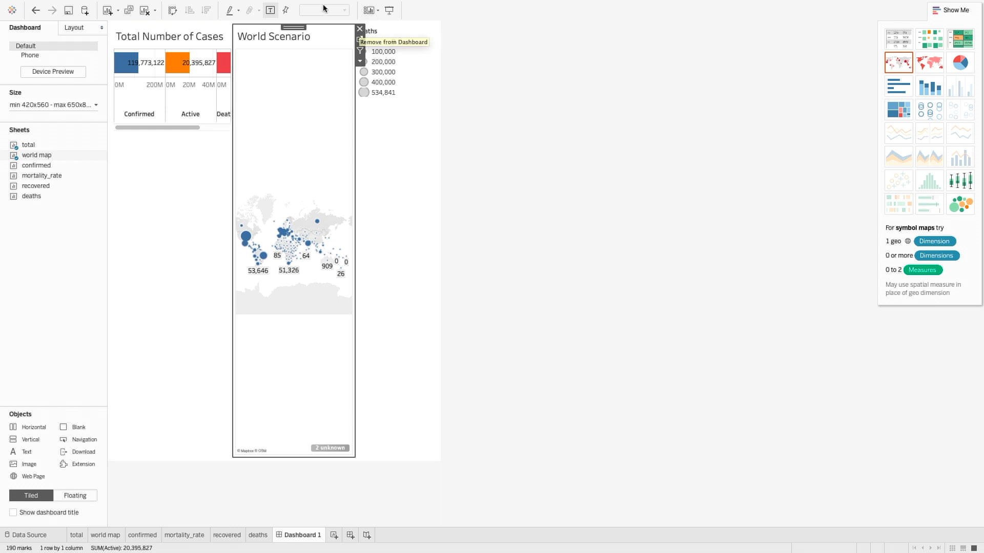
left_click_drag(293, 28, 295, 144)
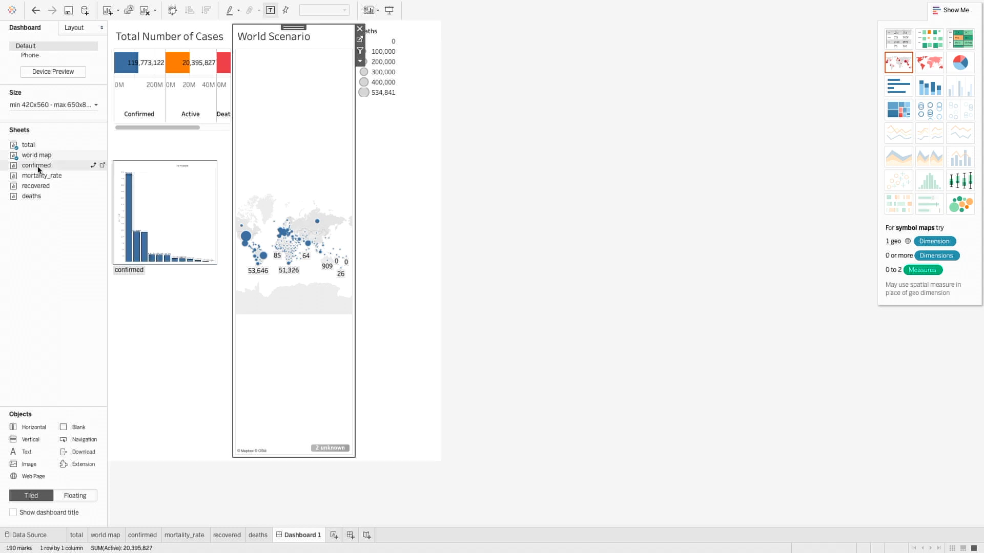
- Add the confirmed sheet to the dashboard and place it below Total Number of Cases
left_click_drag(32, 166, 165, 210)
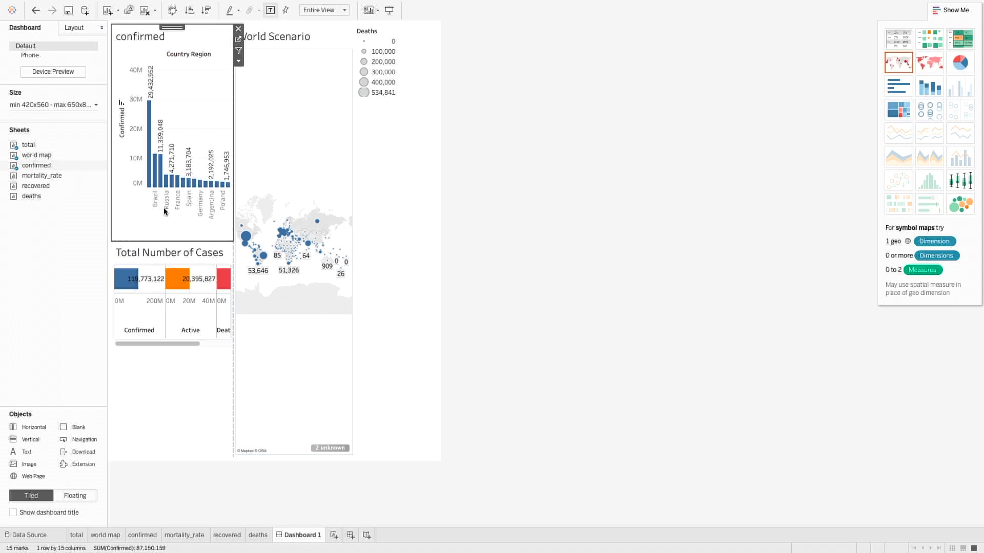
left_click(165, 257)
left_click_drag(171, 234, 196, 72)
- Add the mortality_rate sheet below the Deaths legend, recovered below the world map, and deaths beside the confirmed chart
mouse_move(26, 176)
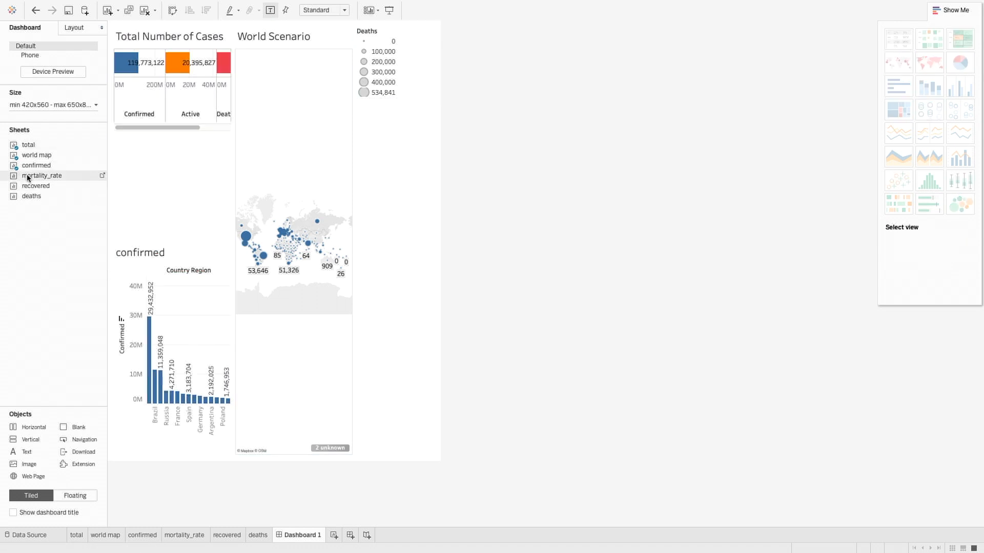
mouse_move(27, 175)
left_mouse_down()
mouse_move(403, 302)
mouse_move(399, 295)
left_mouse_up()
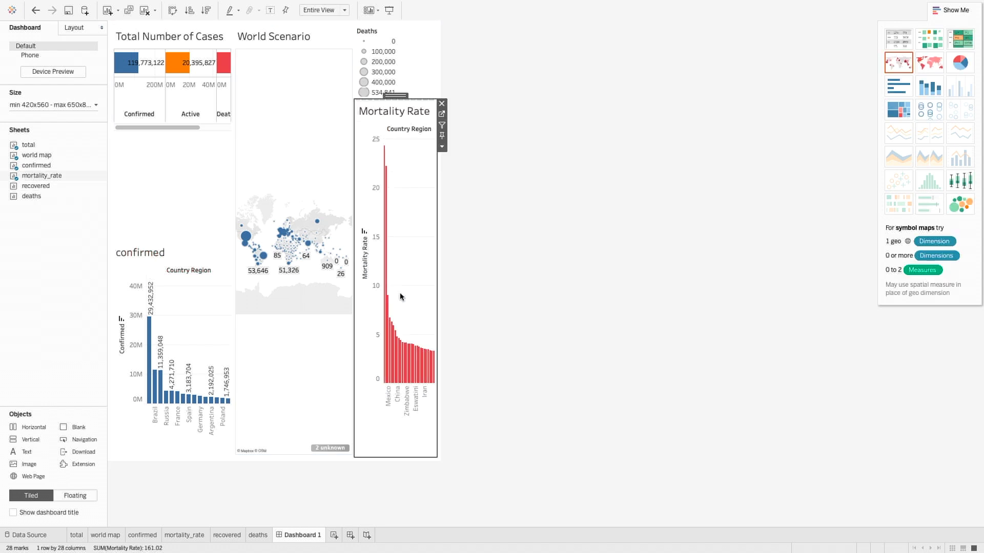
left_click_drag(31, 196, 215, 361)
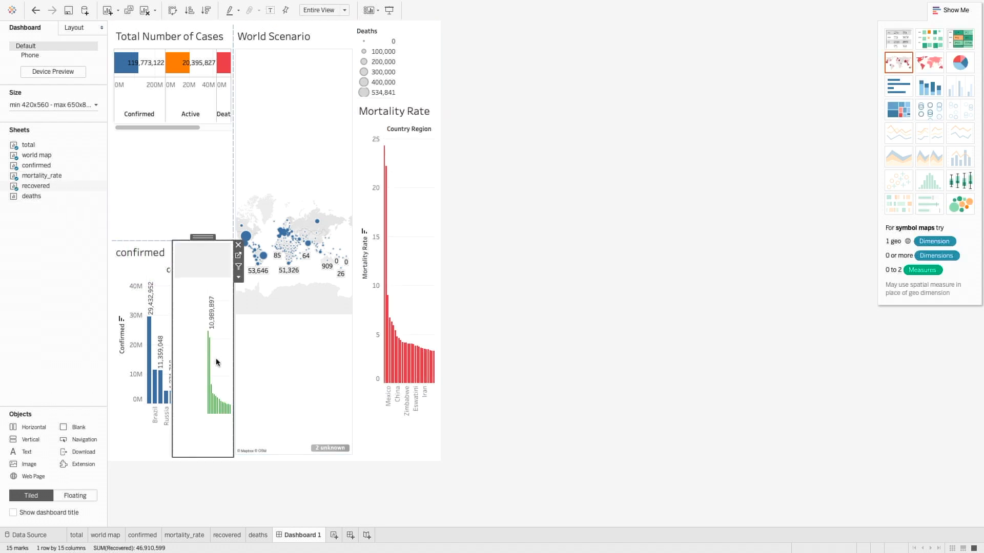
left_click_drag(203, 236, 280, 349)
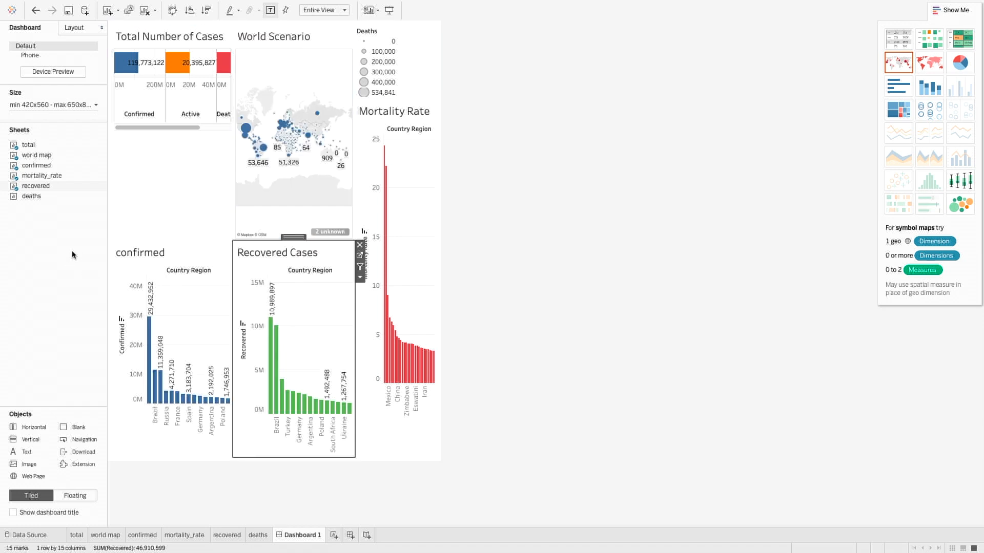
mouse_move(34, 198)
left_click_drag(34, 198, 186, 330)
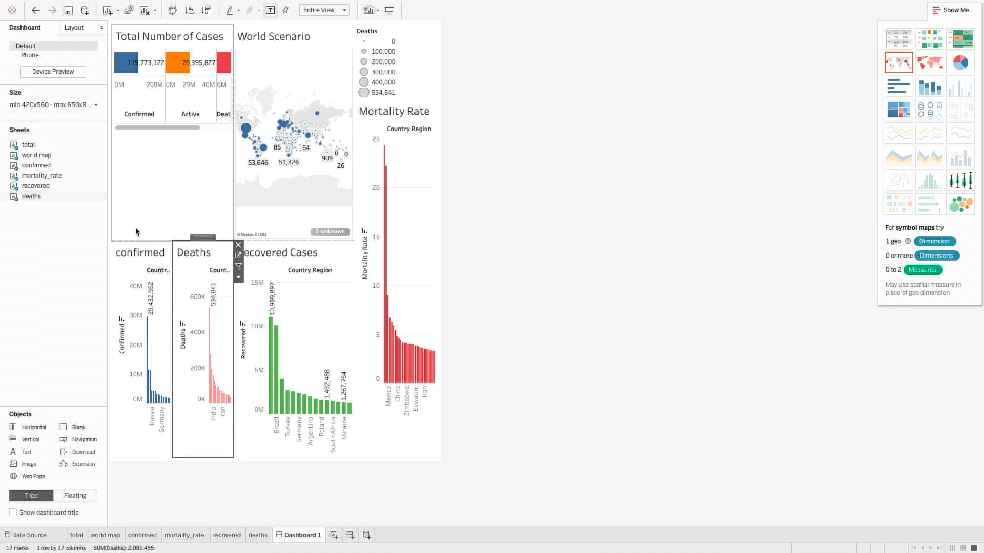
- Stack Total Number of Cases above World Scenario in one column and reduce the height of the totals chart
mouse_move(267, 153)
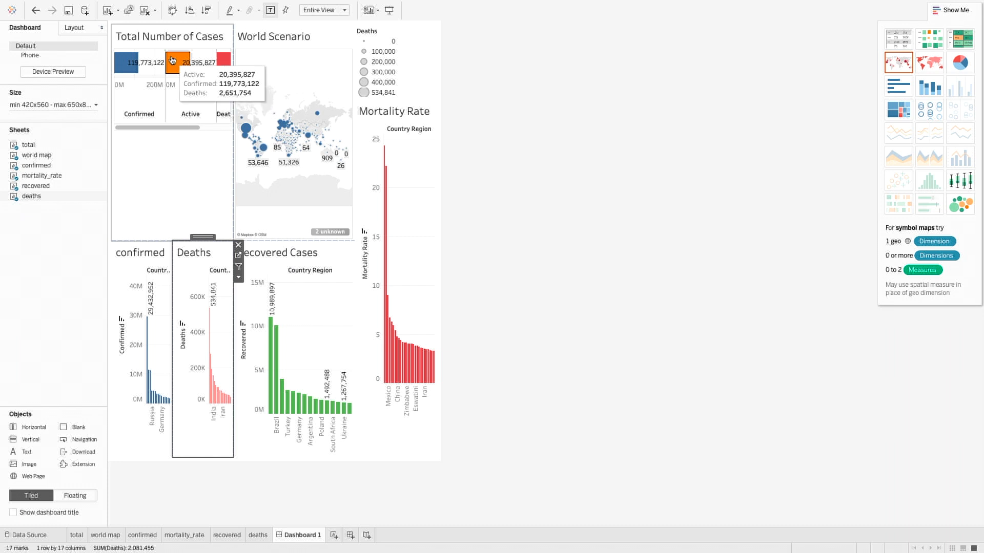
left_click(164, 32)
left_click_drag(174, 26, 357, 328)
left_click(143, 40)
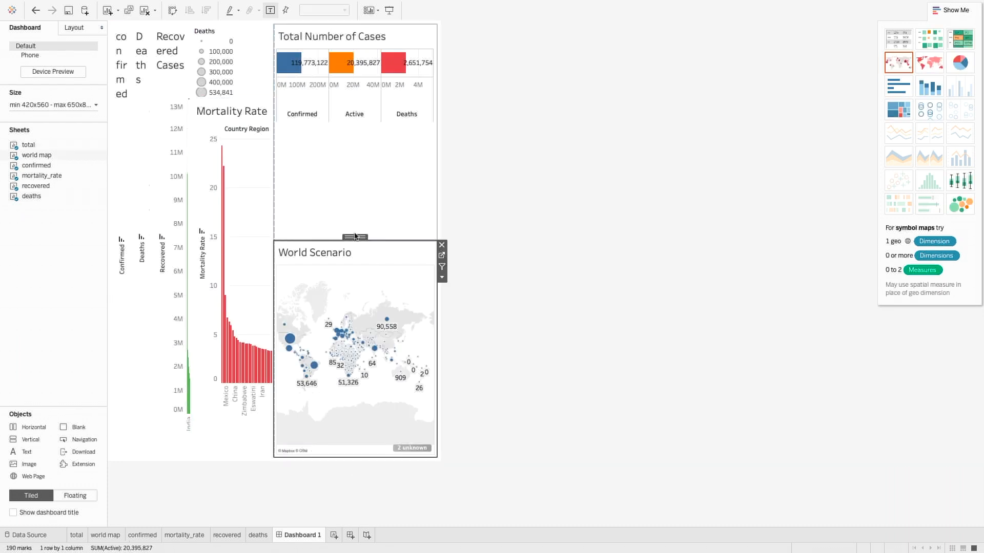
left_click_drag(320, 242, 319, 154)
left_click(341, 456)
left_click(344, 460)
- Move the confirmed chart below World Scenario and widen the column that holds them
left_click(122, 225)
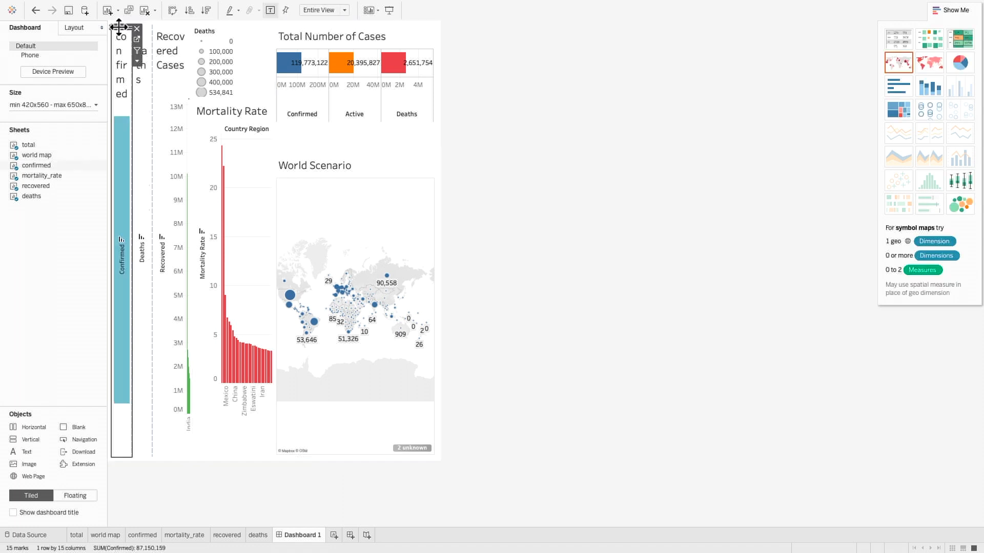
left_click_drag(123, 25, 341, 404)
left_click_drag(274, 189, 248, 189)
- Stack the Mortality Rate, Recovered Cases and Deaths charts from top to bottom in a separate column
left_click(186, 46)
left_click_drag(206, 27, 117, 33)
left_click(213, 35)
left_click_drag(273, 28, 140, 110)
left_click(212, 252)
left_click_drag(213, 424, 157, 161)
left_click(213, 37)
left_click_drag(213, 27, 149, 225)
- Remove the Deaths size legend from the dashboard and widen the column holding the totals, map and confirmed chart
left_click(233, 184)
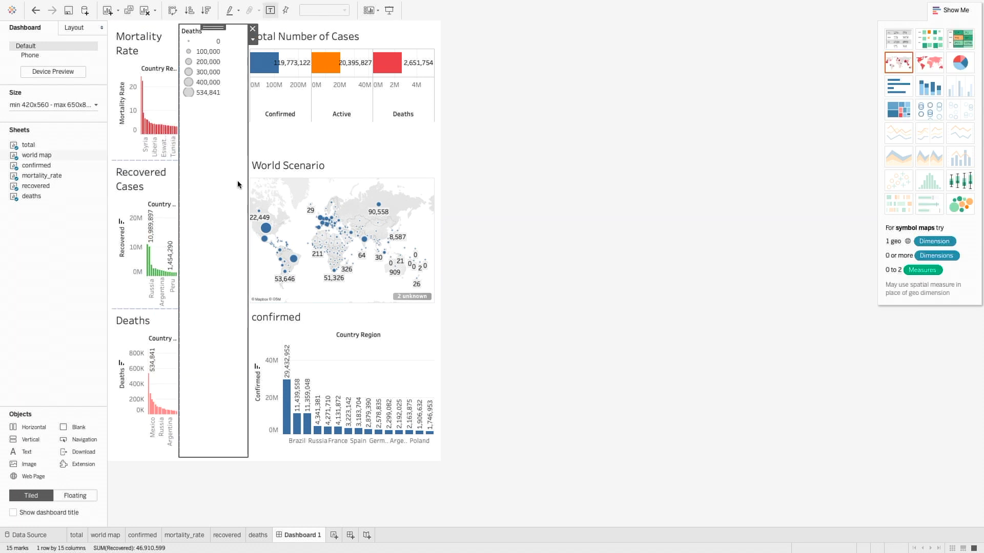
left_click(253, 29)
left_click_drag(248, 287, 225, 284)
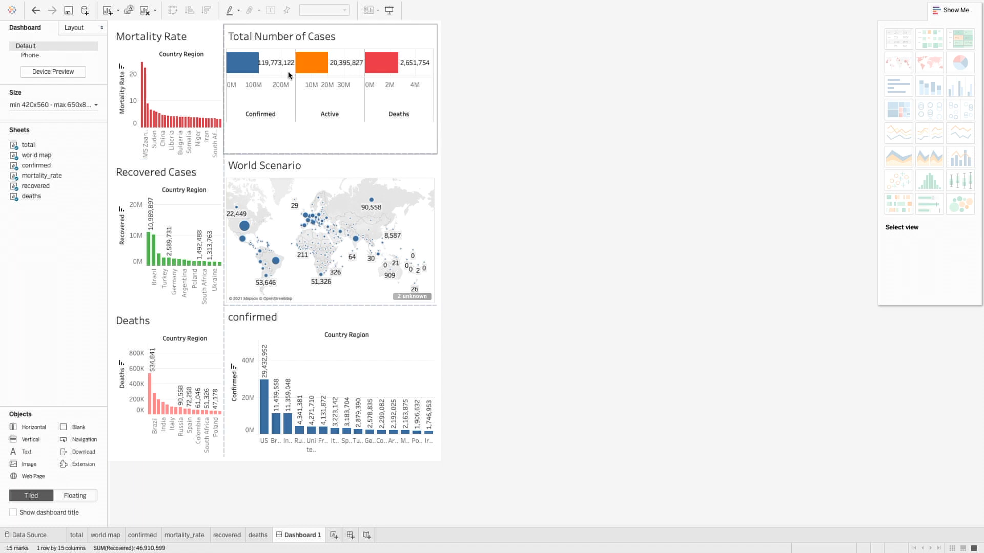
- Examine the dashboard's totals, world map and country charts through their tooltips
mouse_move(315, 79)
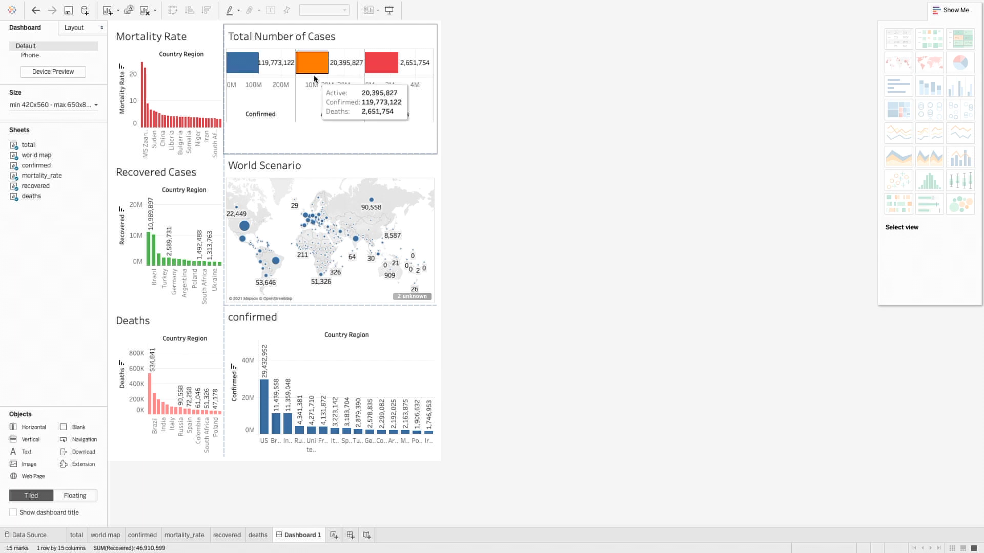
mouse_move(324, 252)
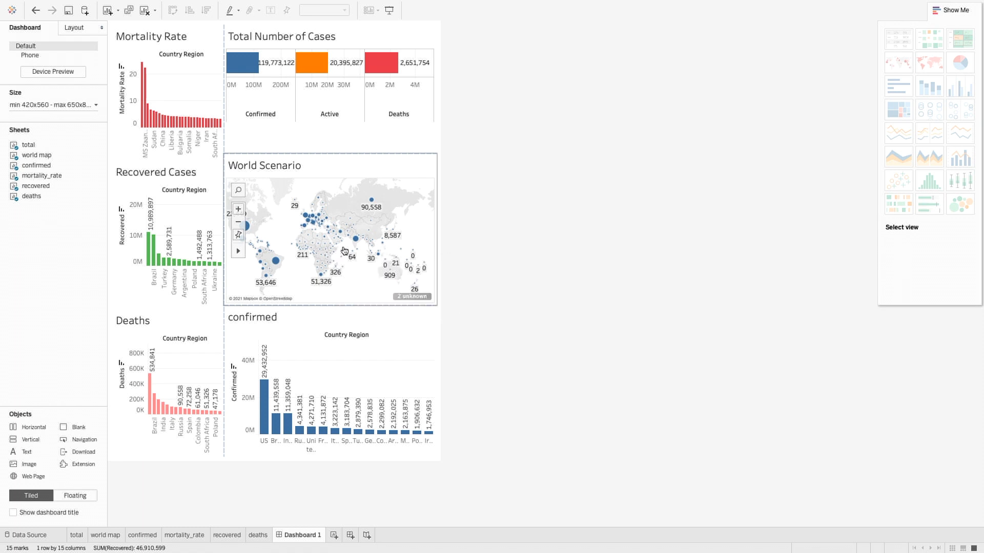
mouse_move(374, 224)
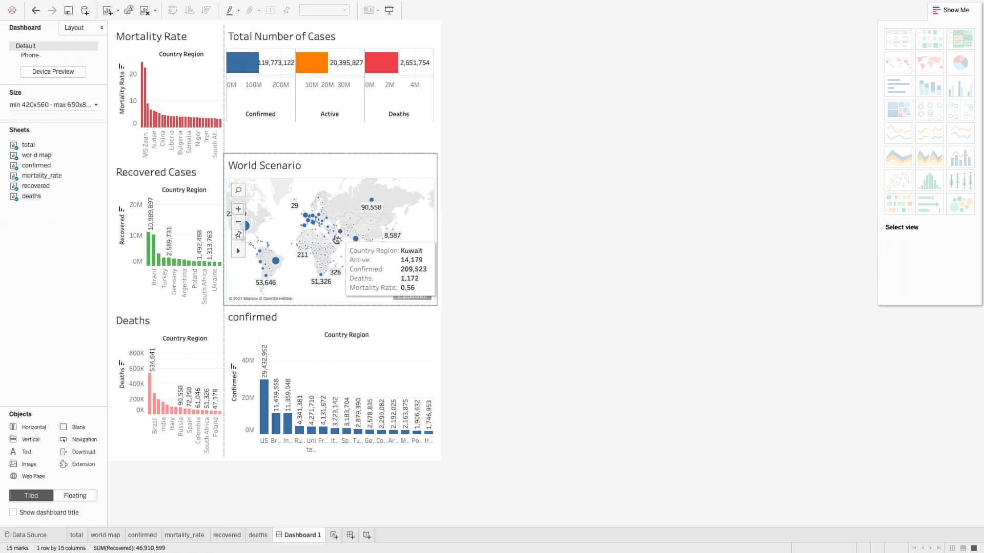
mouse_move(276, 265)
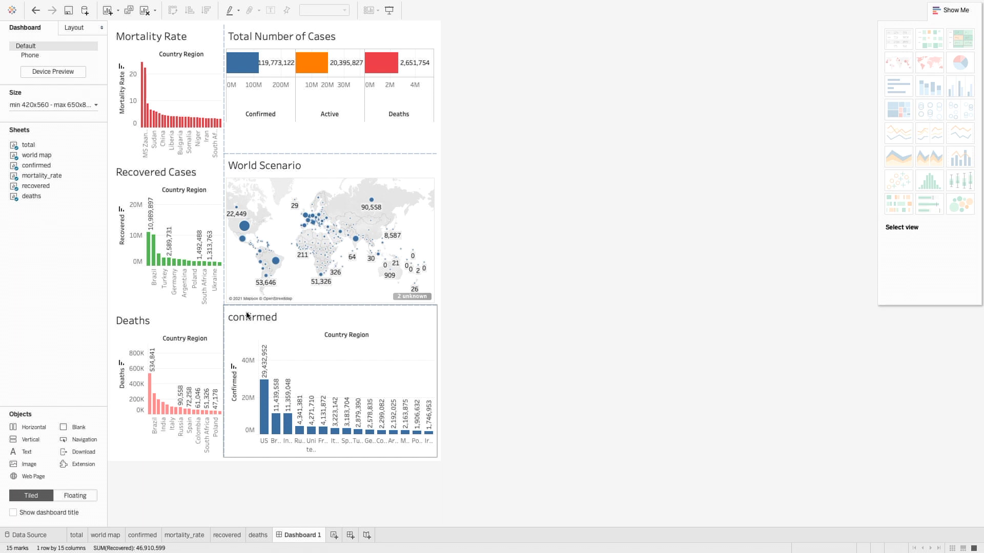
mouse_move(265, 425)
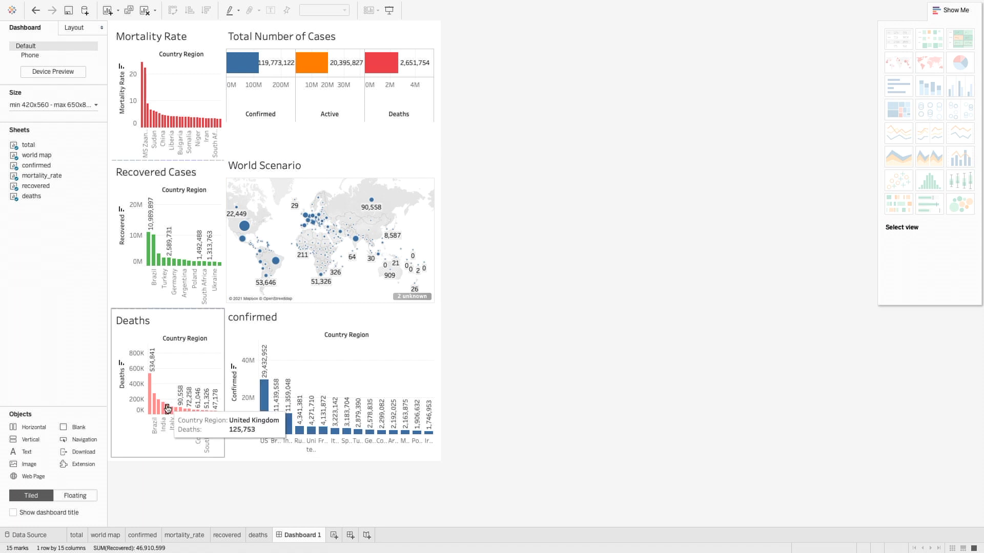
mouse_move(156, 122)
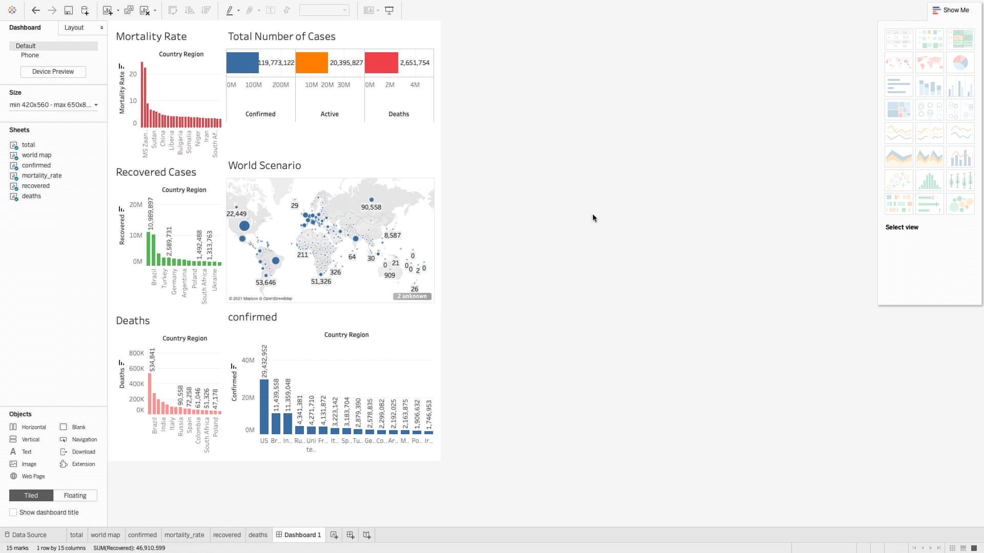
- Sign in and save the workbook to Tableau Public with the title covid_dashboard
key("super+s")
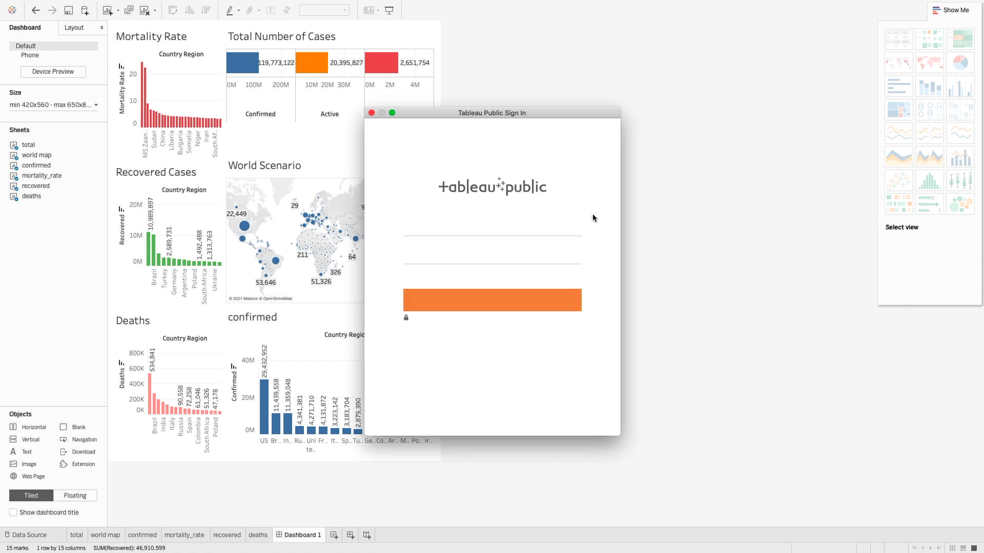
left_click(430, 229)
left_click(429, 229)
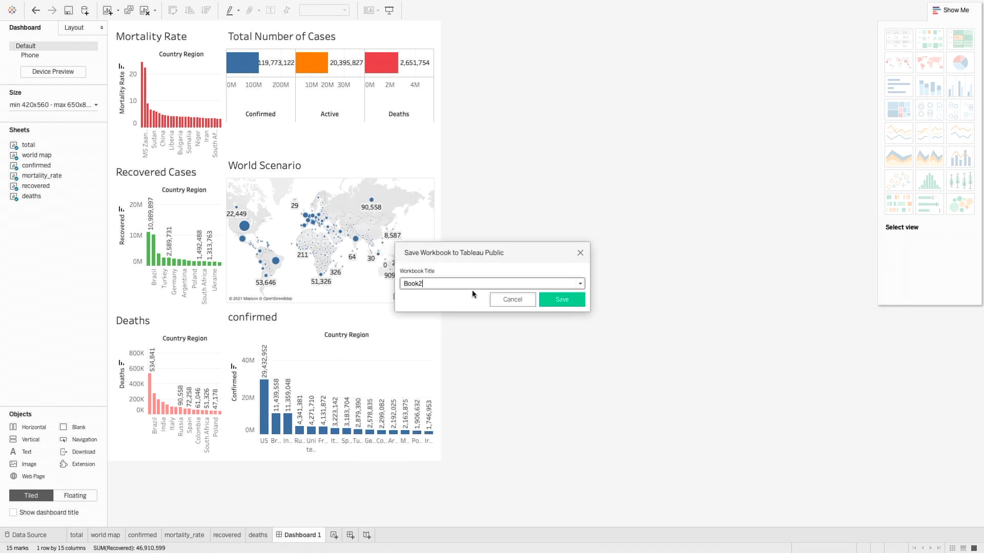
type("covid_dashb")
left_click(567, 300)
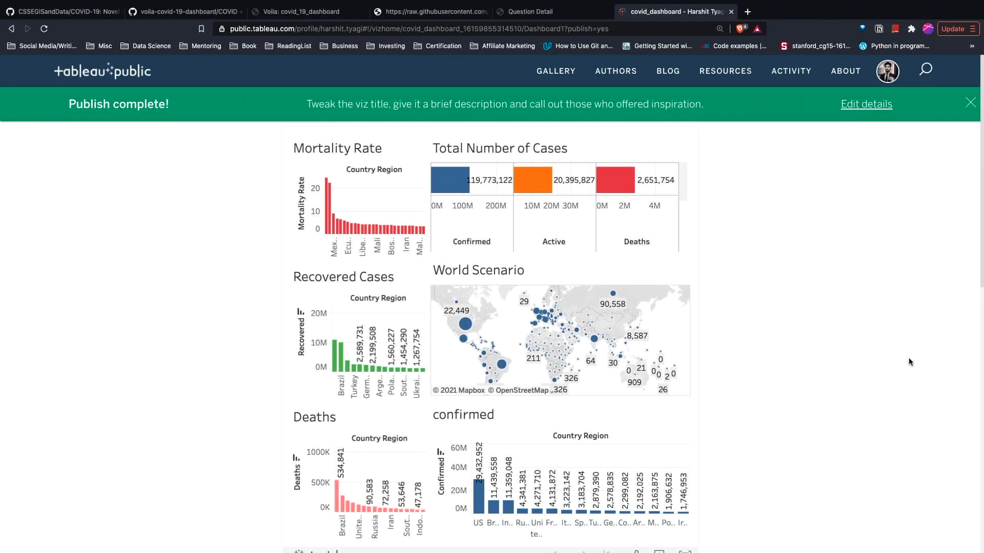
- Review the published covid_dashboard page in the browser, including its charts, details and web address
scroll(909, 363, "down", 3)
scroll(909, 362, "up", 3)
scroll(871, 362, "down", 5)
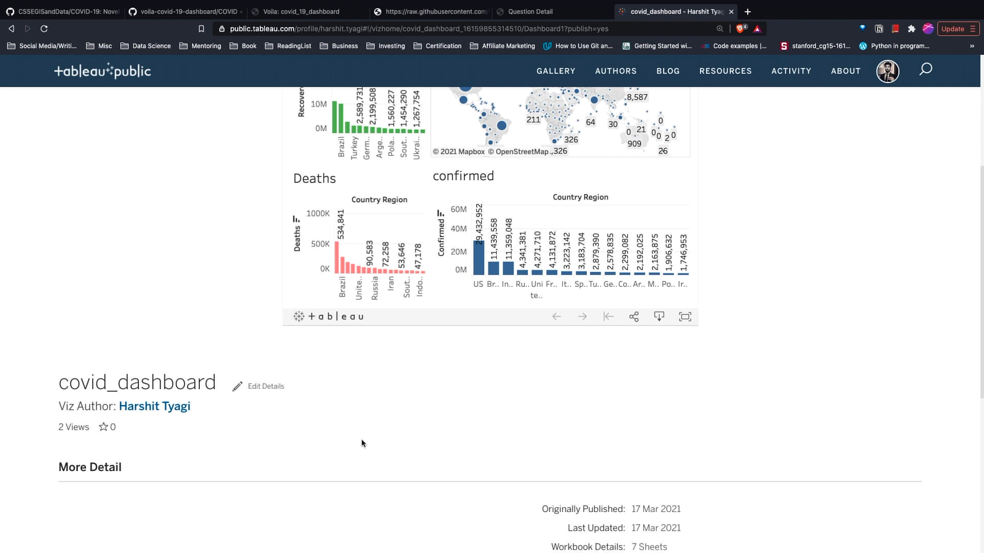
scroll(439, 448, "up", 5)
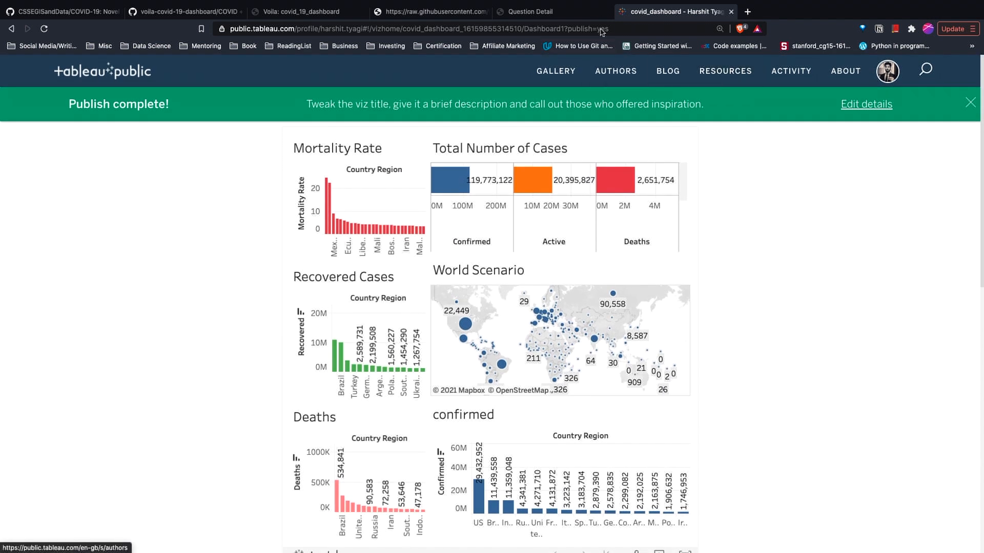
left_click(621, 34)
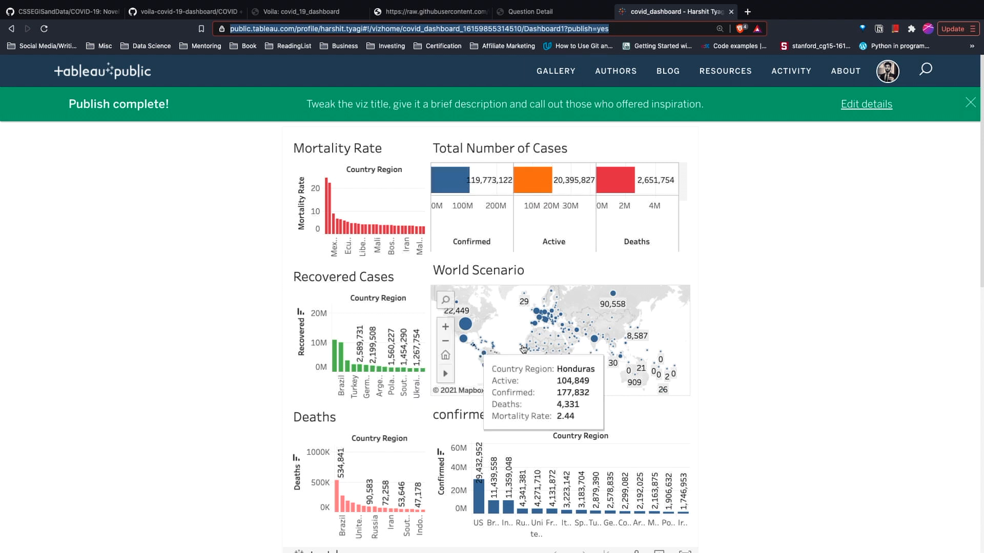
scroll(424, 442, "down", 1)
scroll(424, 442, "down", 3)
scroll(500, 436, "up", 4)
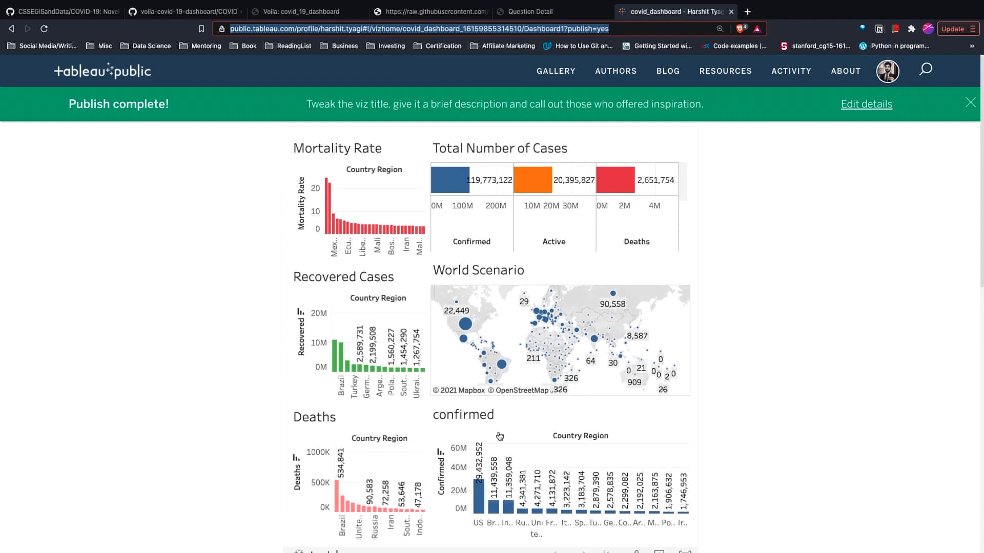